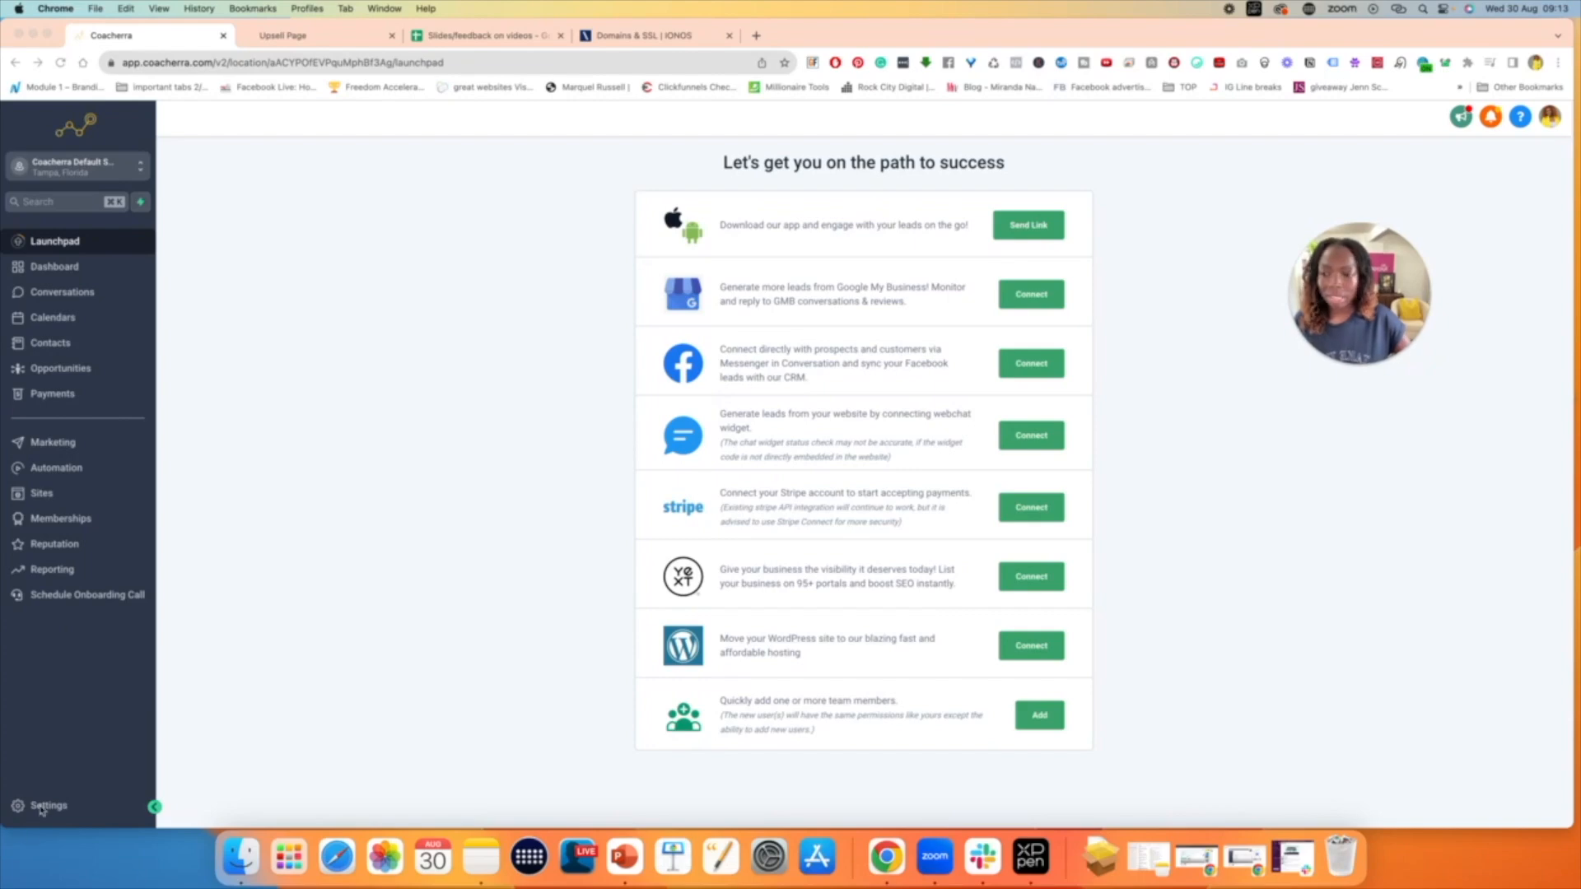
# - Open the domain settings of the account and start adding a new domain
pyautogui.click(45, 806)
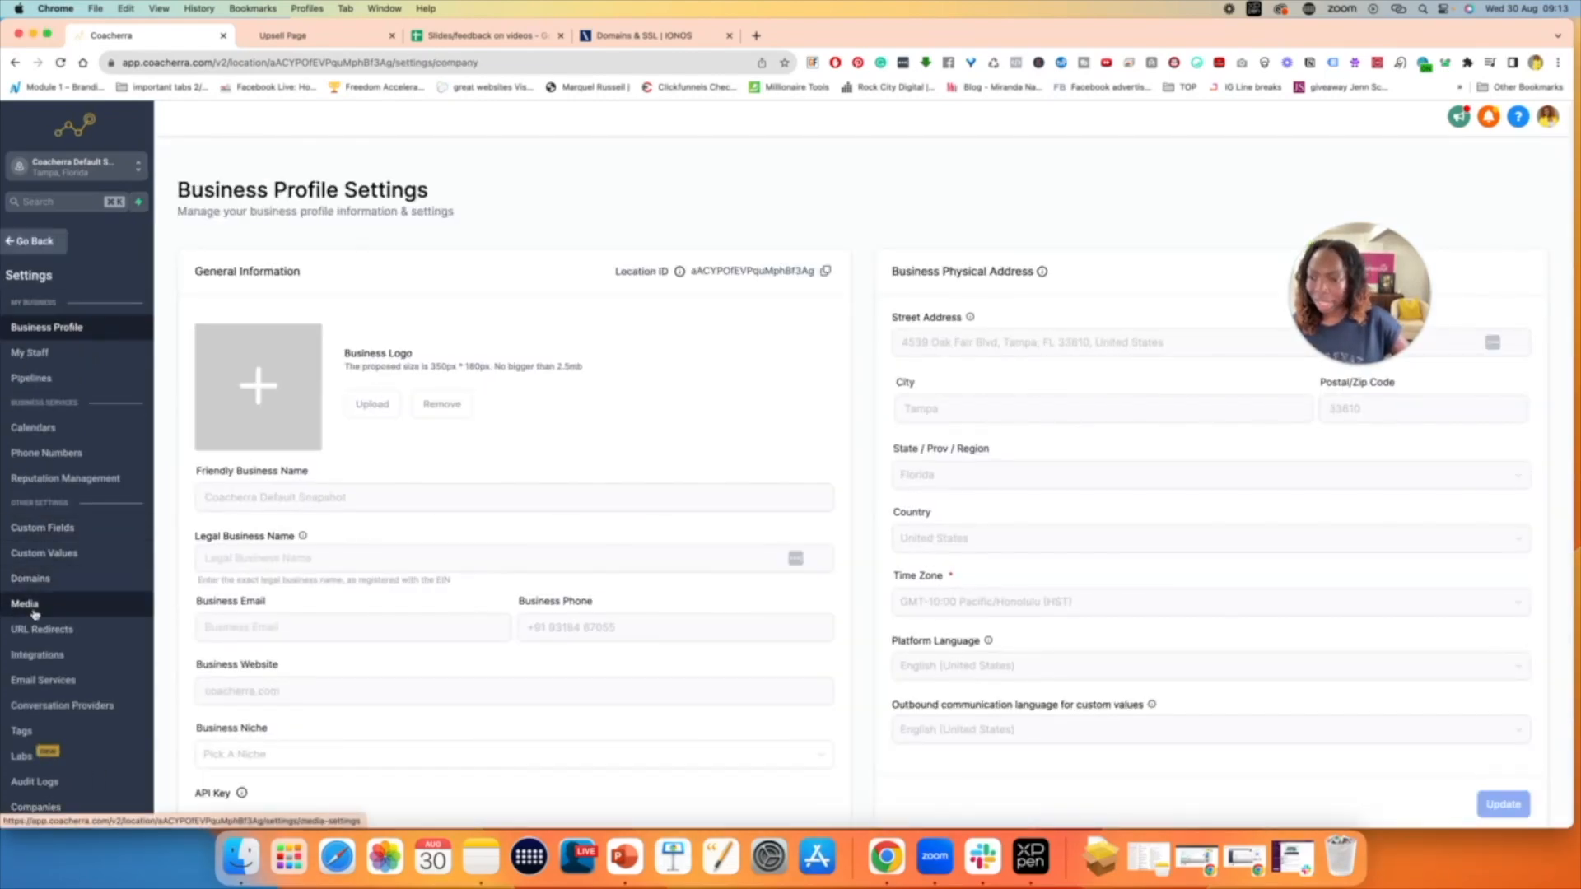
pyautogui.click(40, 579)
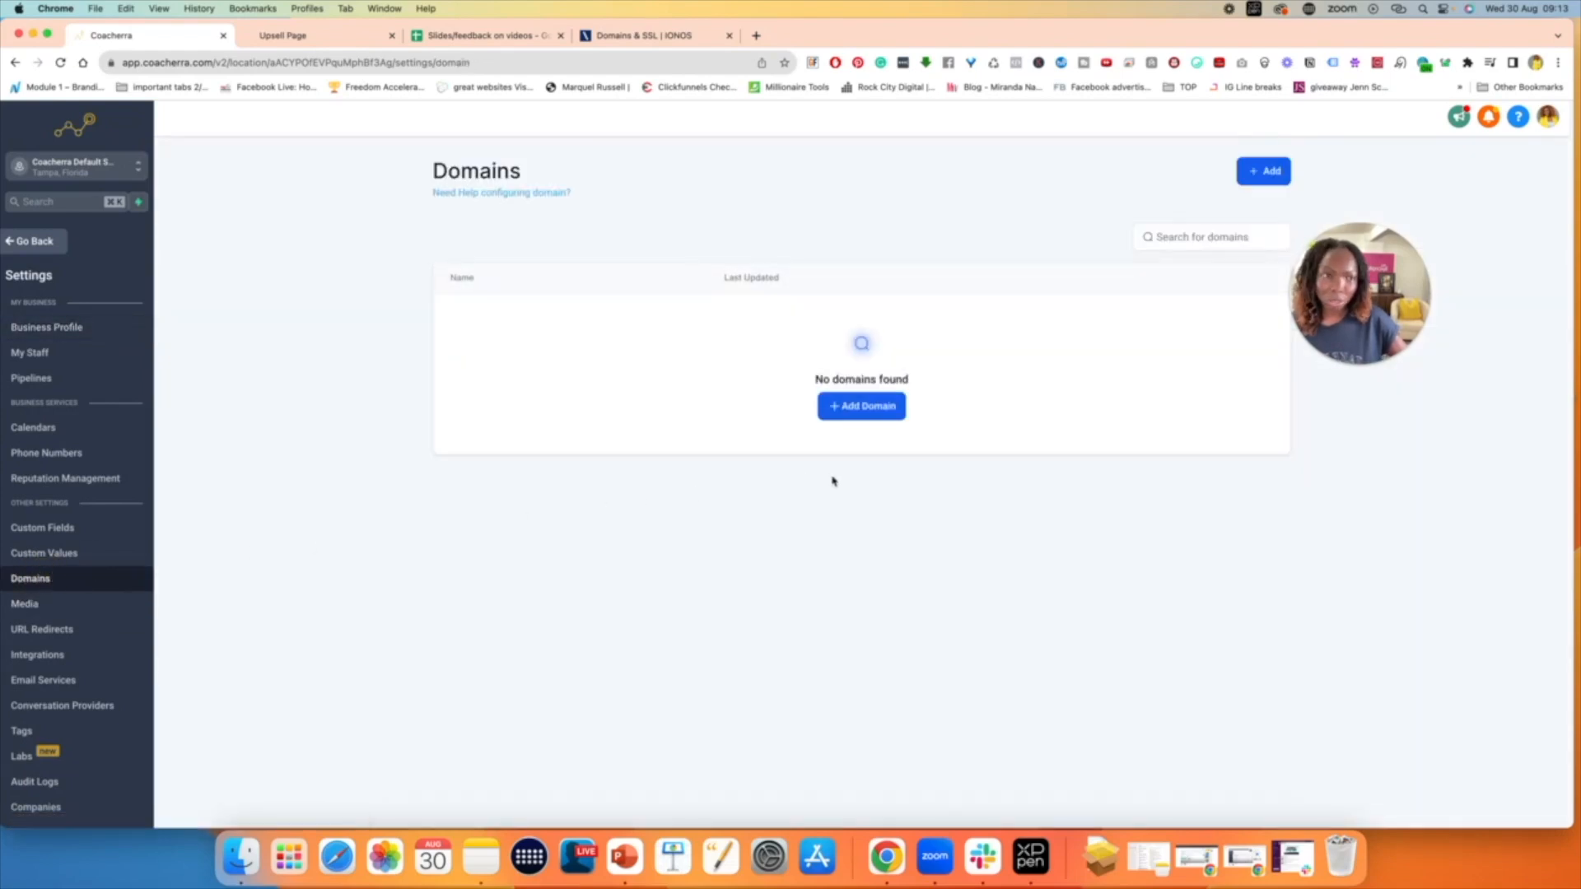
pyautogui.moveTo(1326, 252); pyautogui.dragTo(1415, 260)
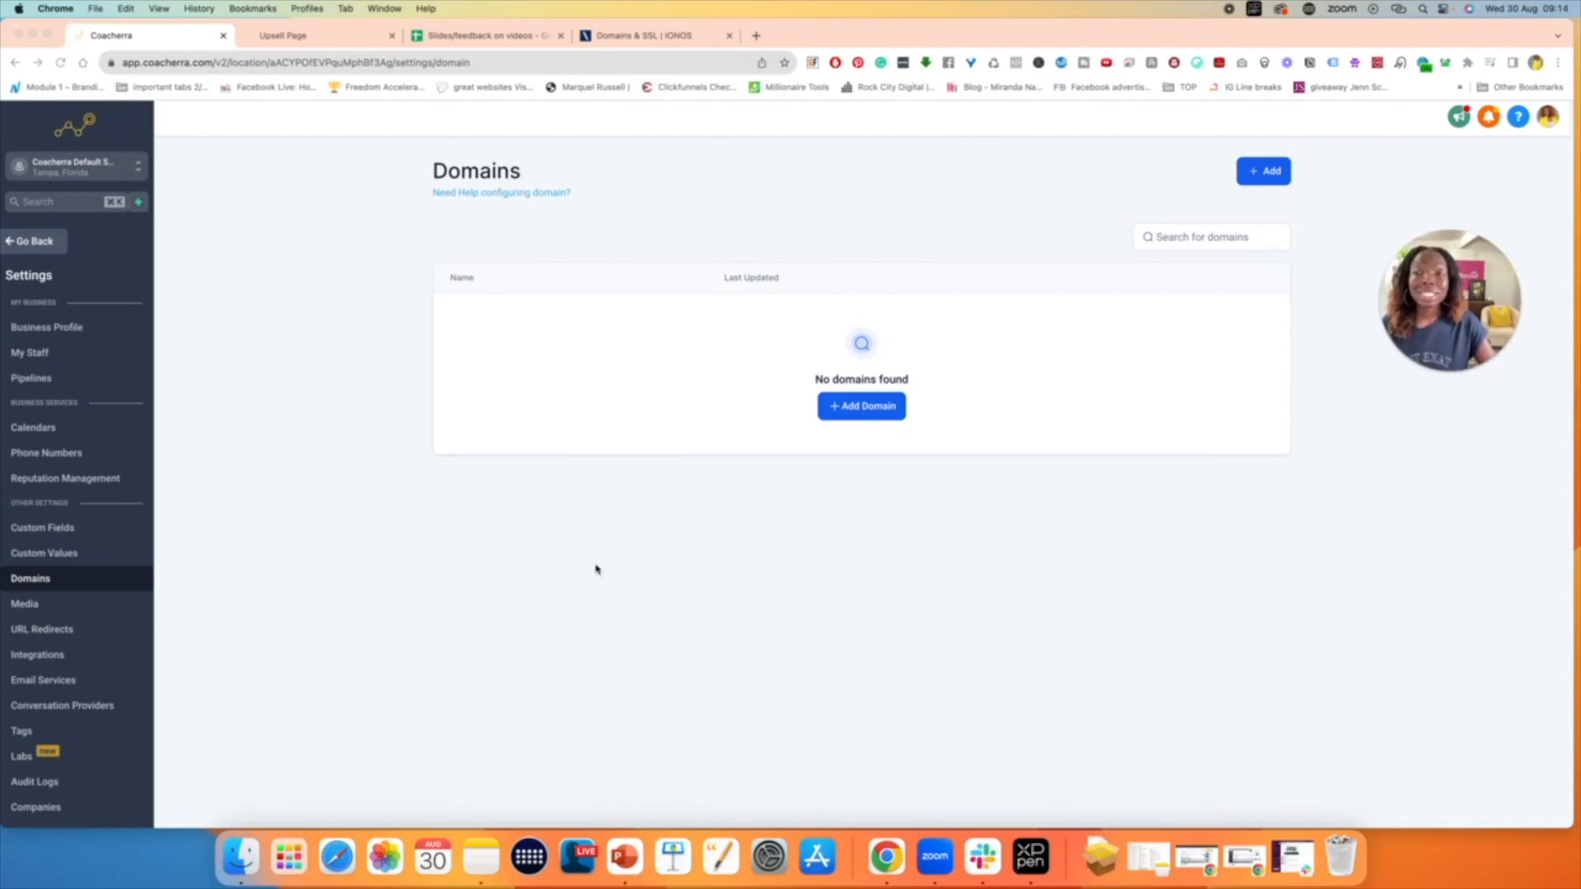
pyautogui.click(30, 581)
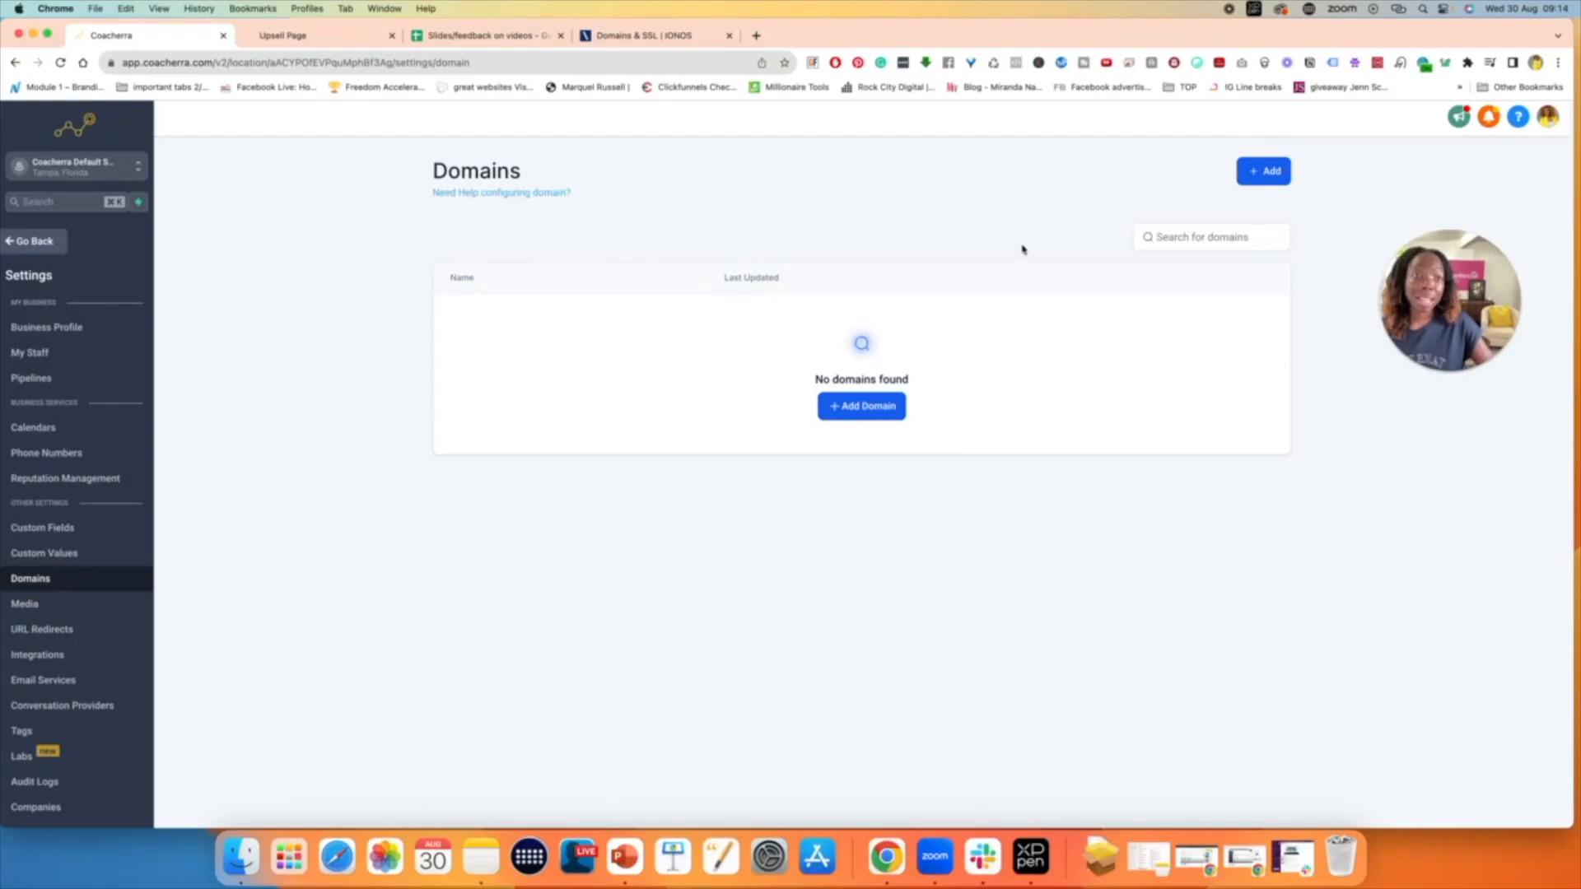
pyautogui.click(861, 406)
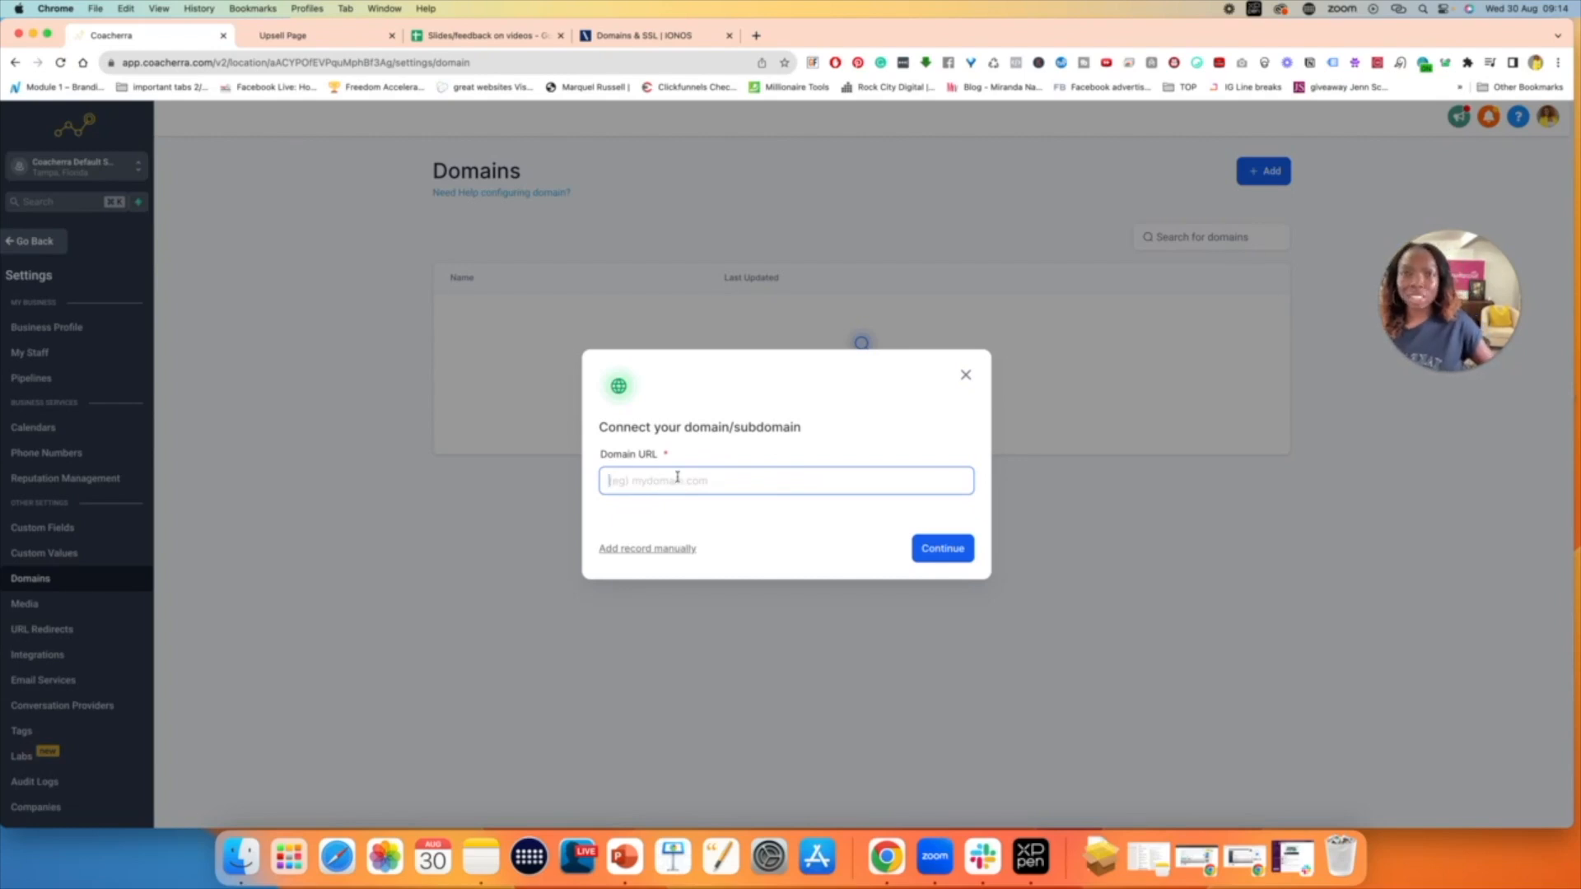
# - Switch to IONOS, open the details of livelucrativeworkshops.com from the domain list and copy the domain name
pyautogui.click(668, 36)
pyautogui.scroll(-8, 682, 486)
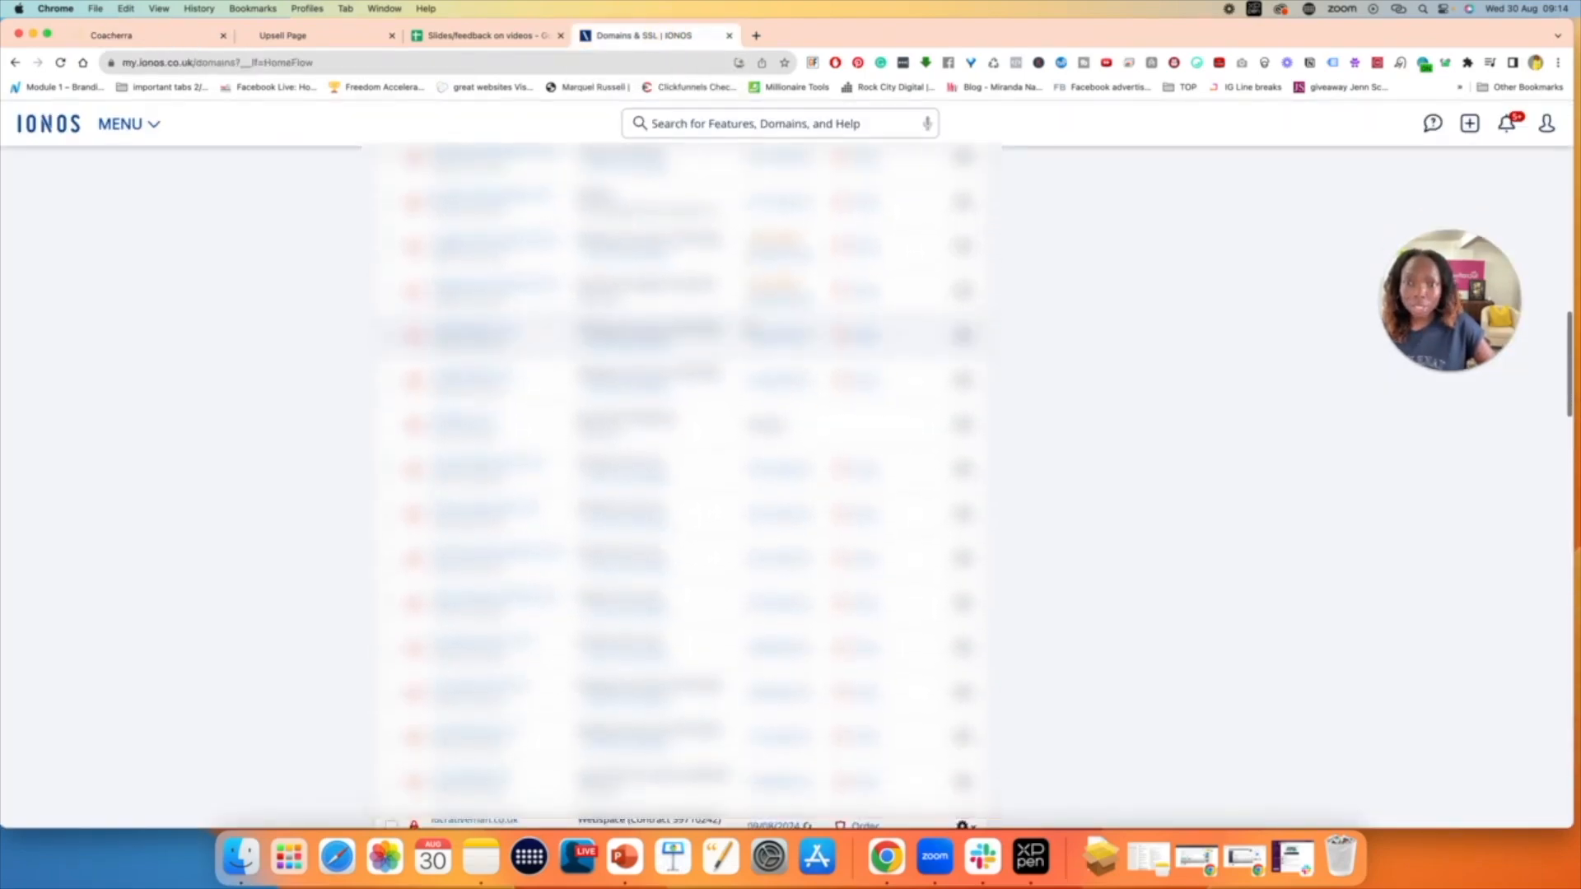
pyautogui.scroll(-5, 494, 371)
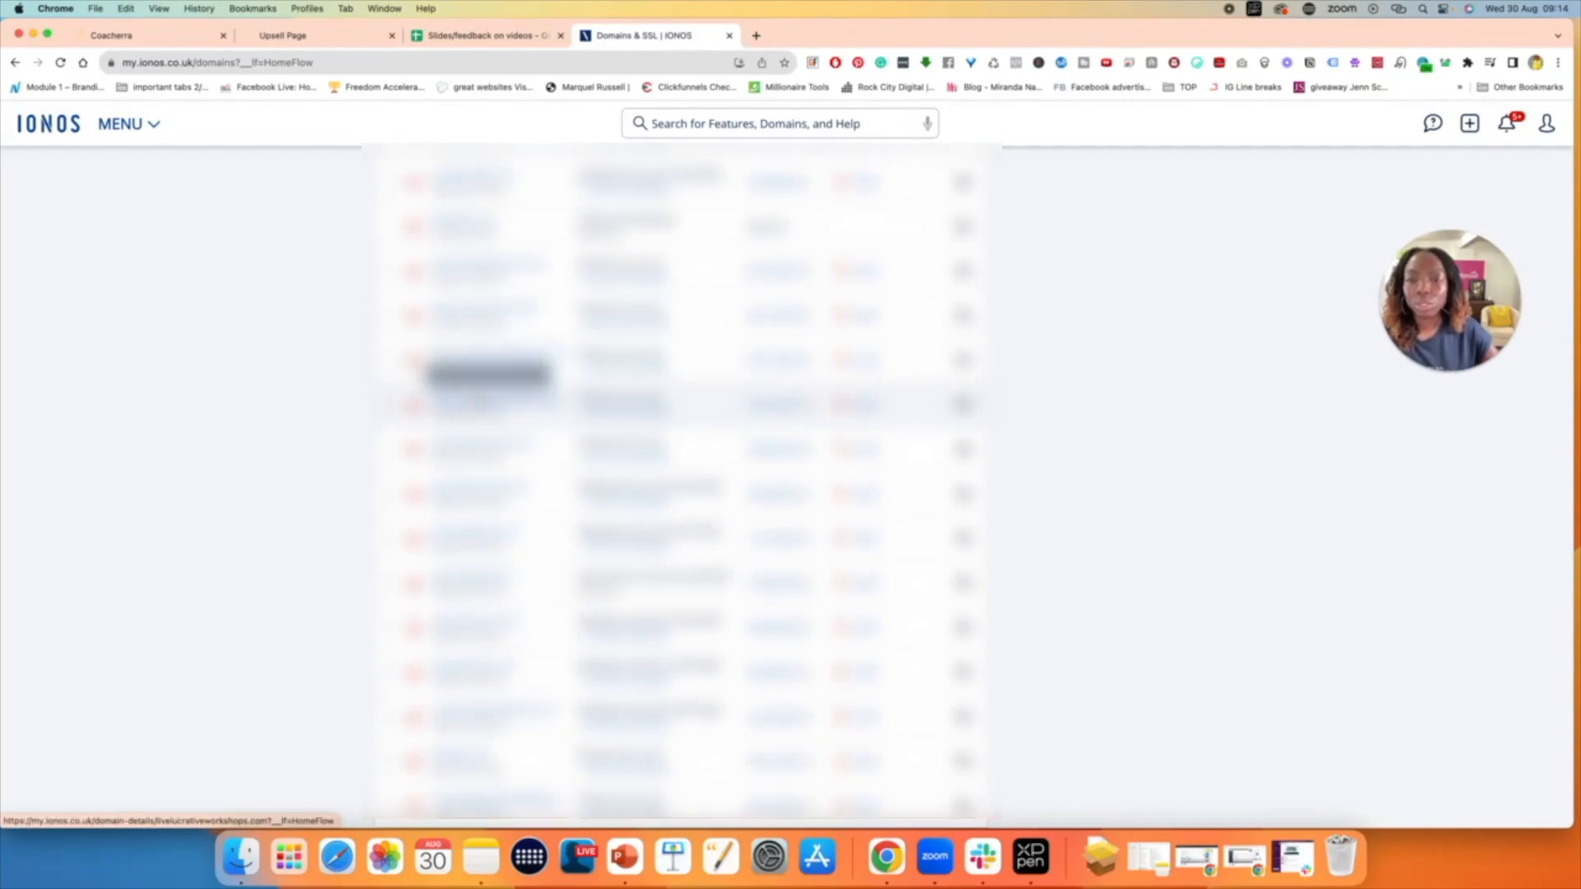
pyautogui.click(498, 398)
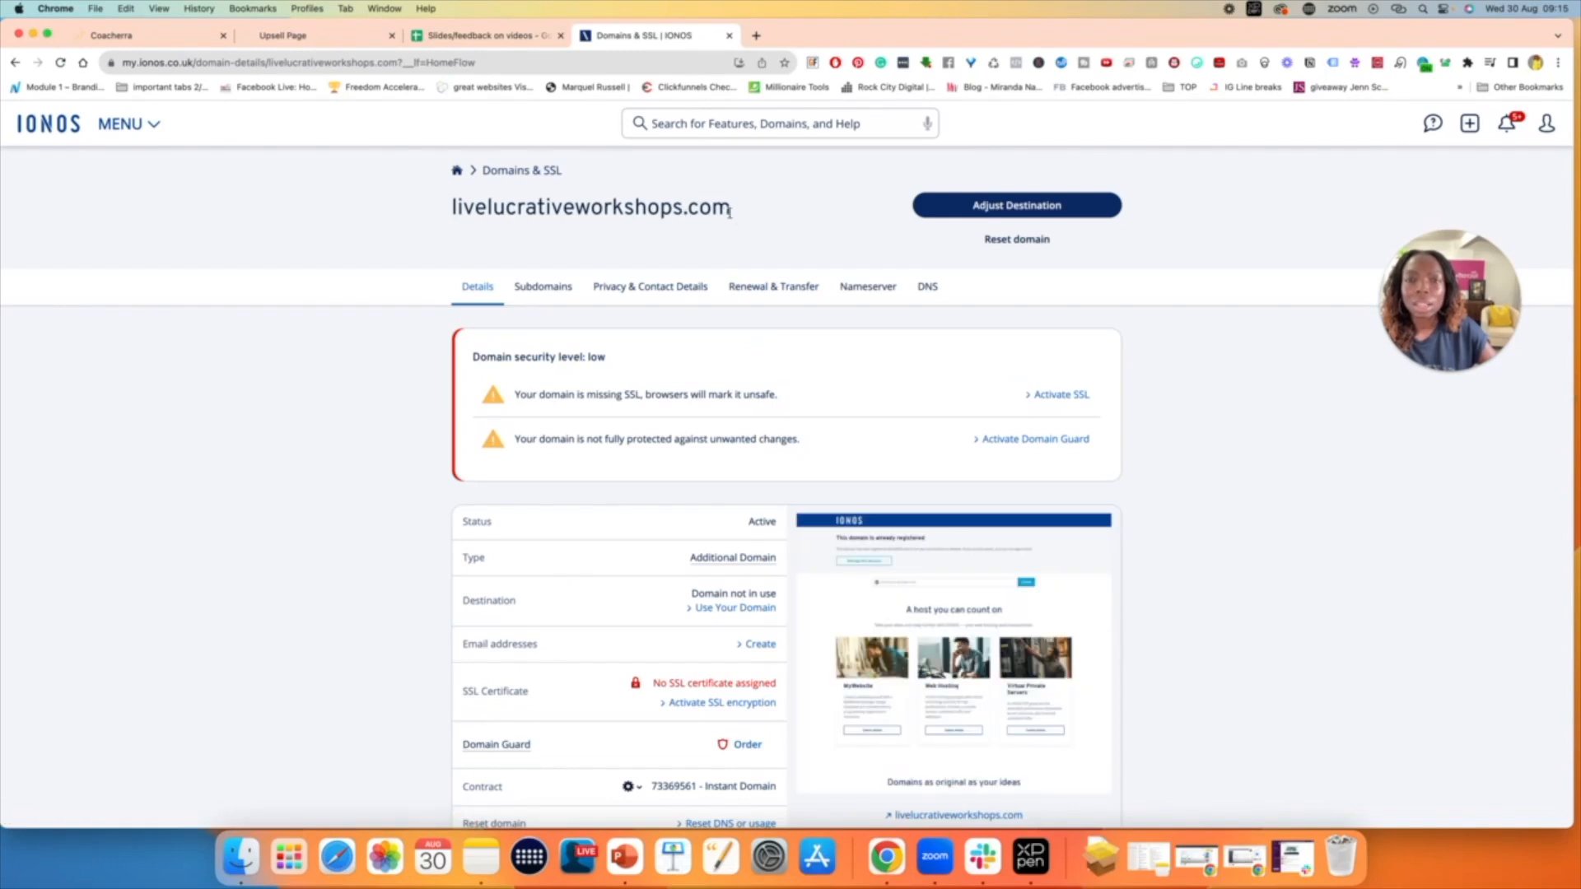
pyautogui.moveTo(741, 213); pyautogui.dragTo(448, 216)
pyautogui.press('super+c')
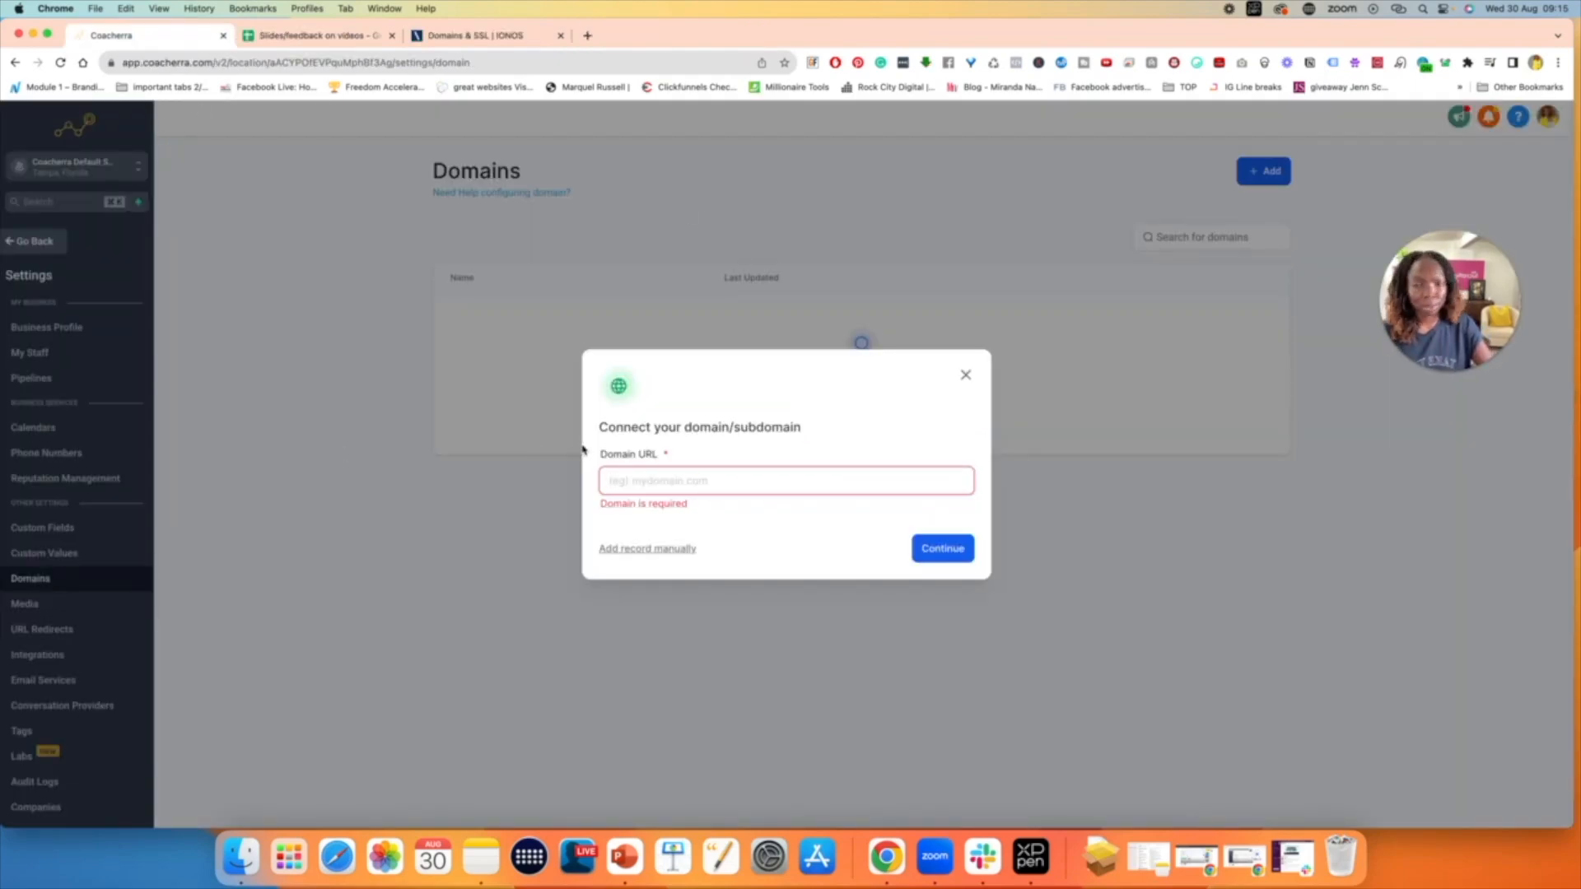
pyautogui.click(710, 482)
pyautogui.write('w')
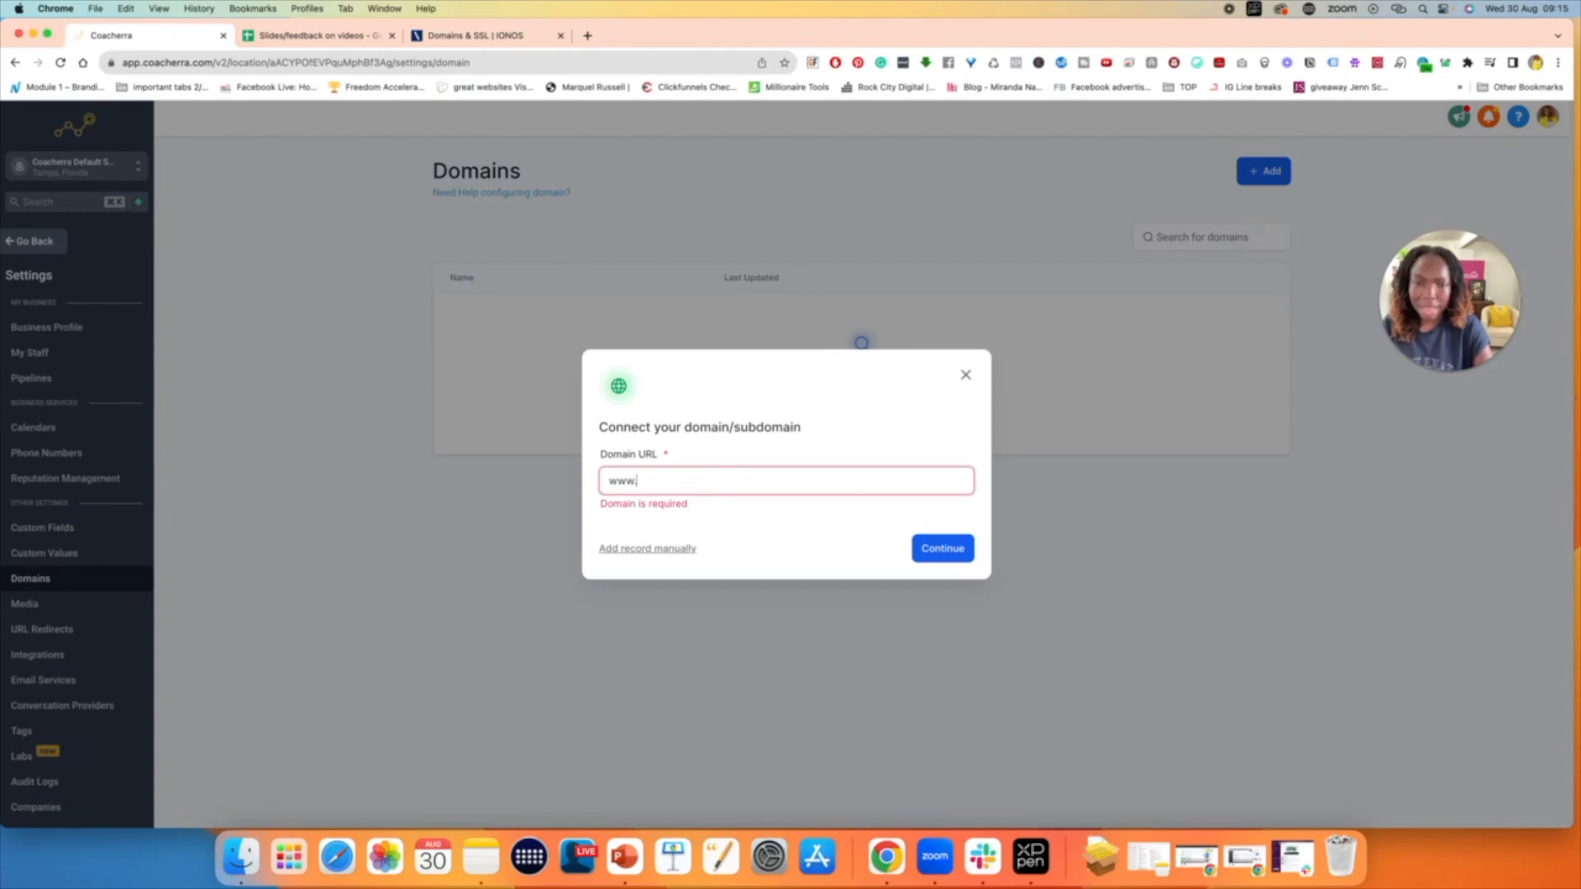
pyautogui.write('ww.')
pyautogui.press('super+v')
pyautogui.click(614, 515)
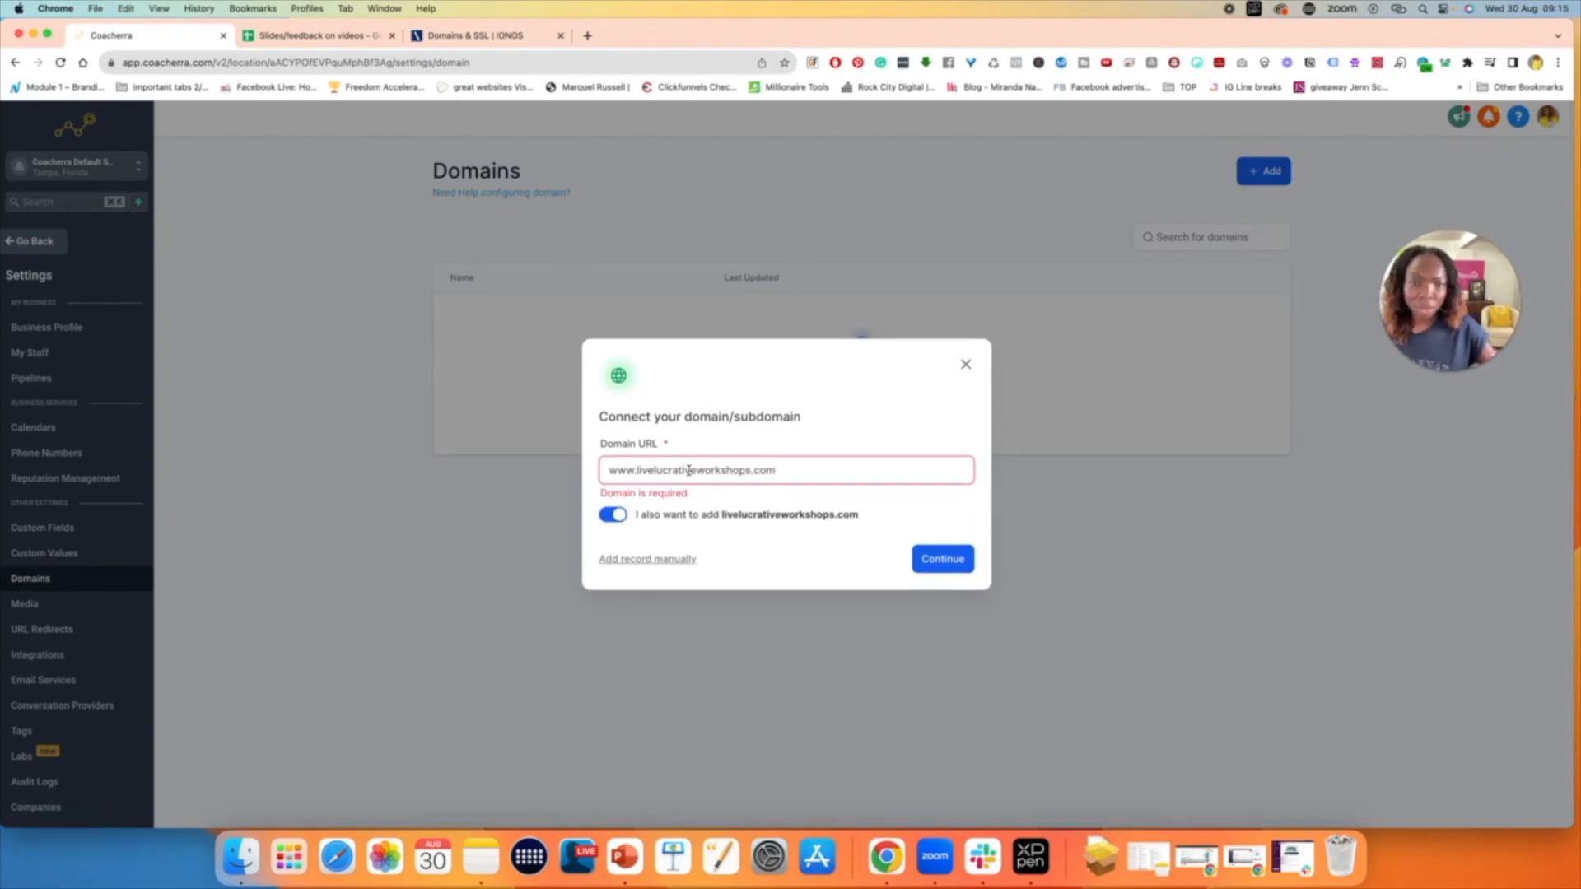
pyautogui.click(943, 560)
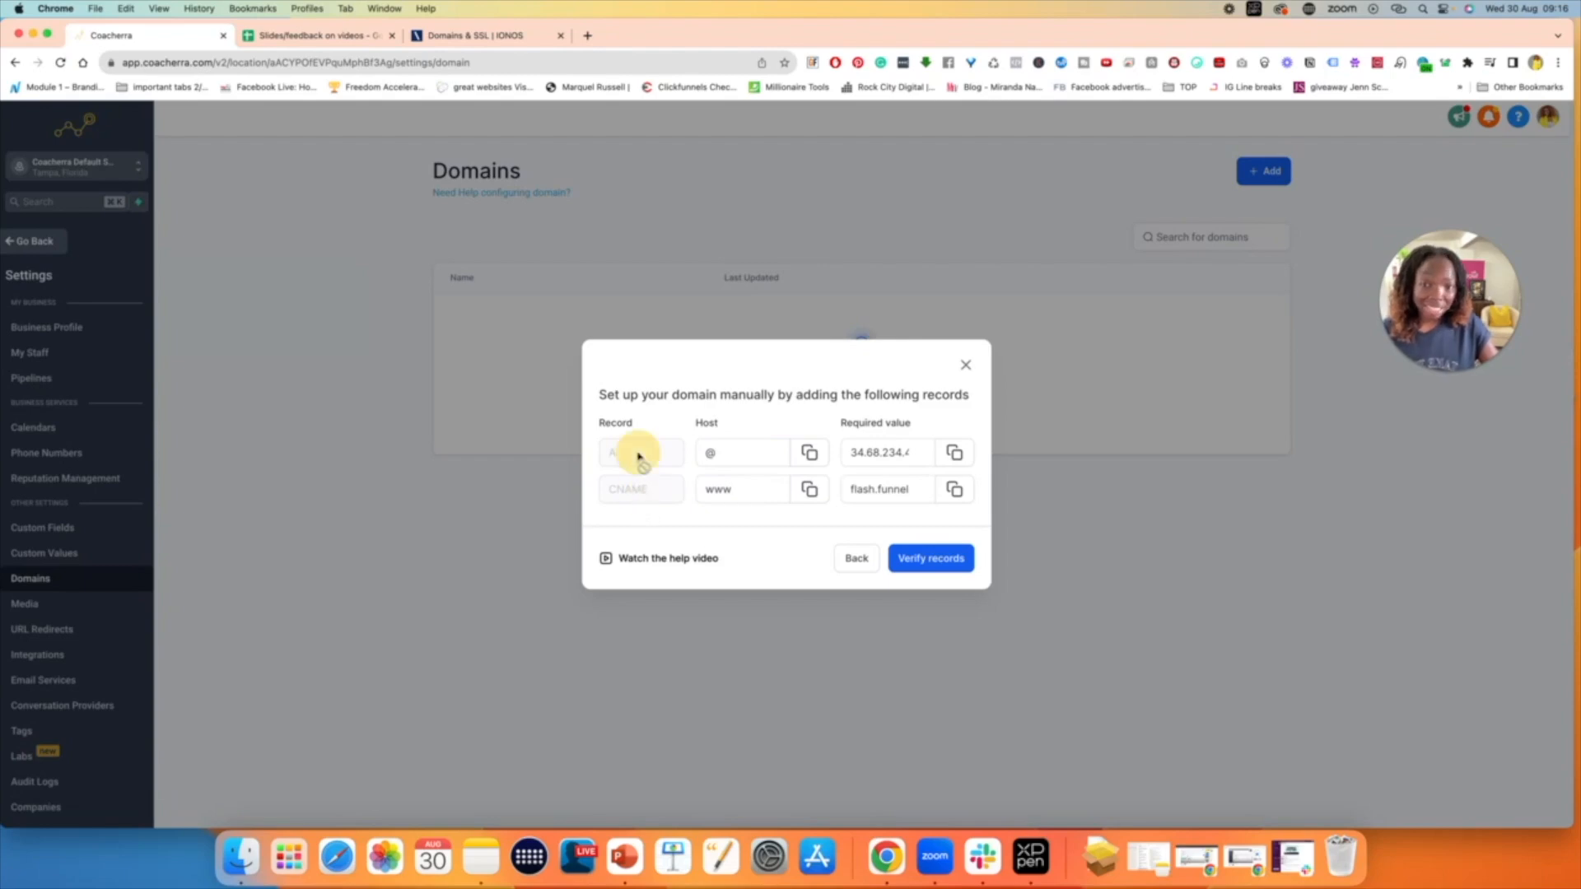
# - Copy the host value of the required A record
pyautogui.click(901, 486)
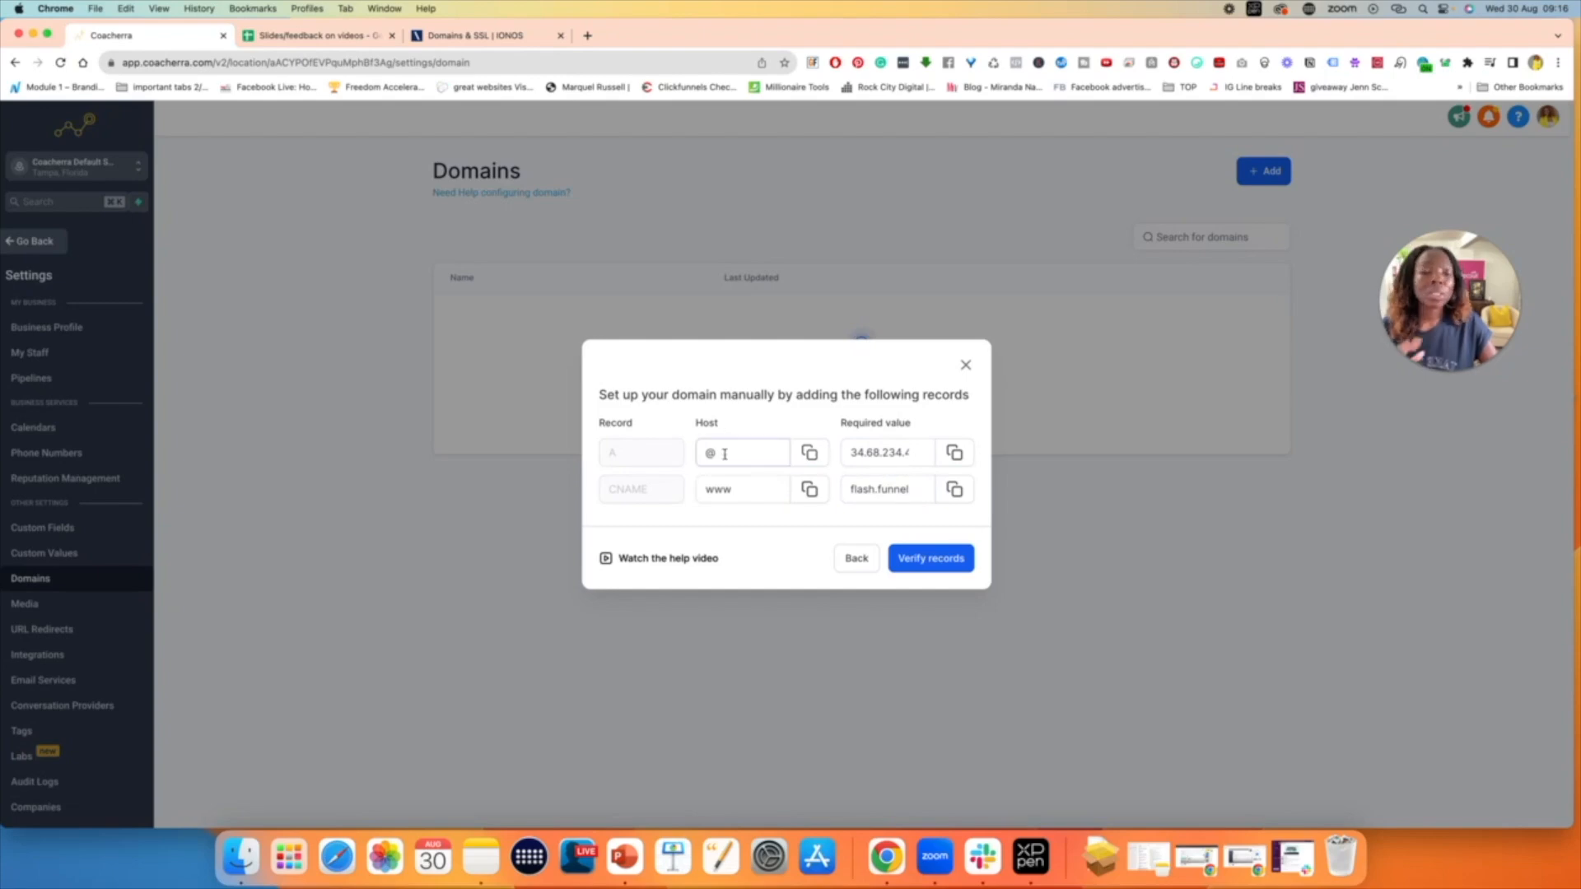
pyautogui.click(812, 454)
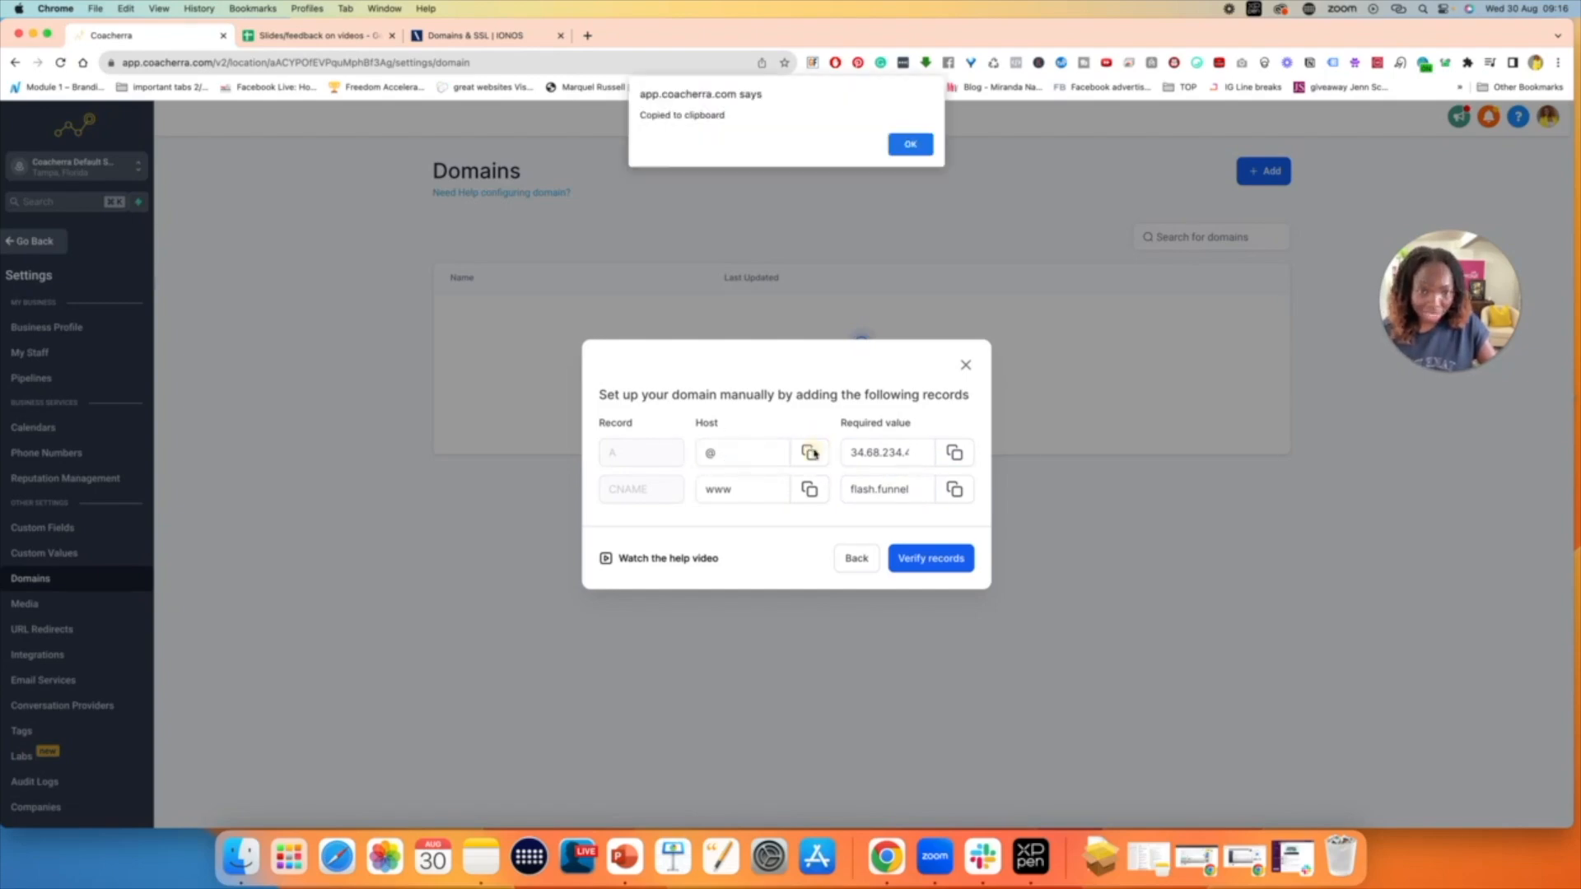
pyautogui.click(911, 144)
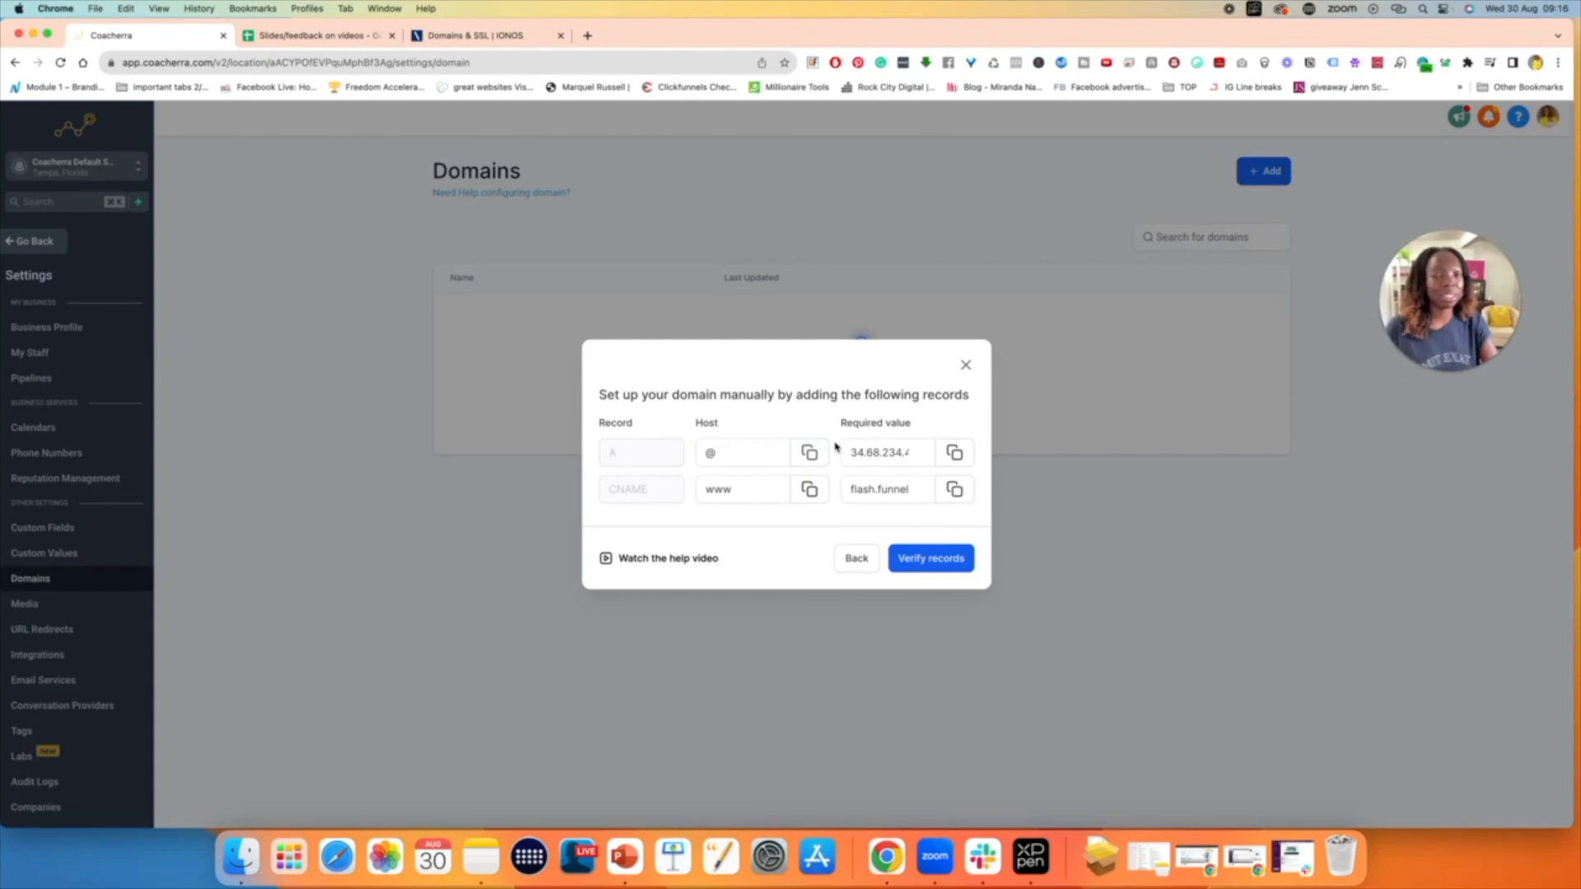
# - Switch to IONOS, open the DNS settings of livelucrativeworkshops.com and start adding a record
pyautogui.click(506, 40)
pyautogui.click(543, 213)
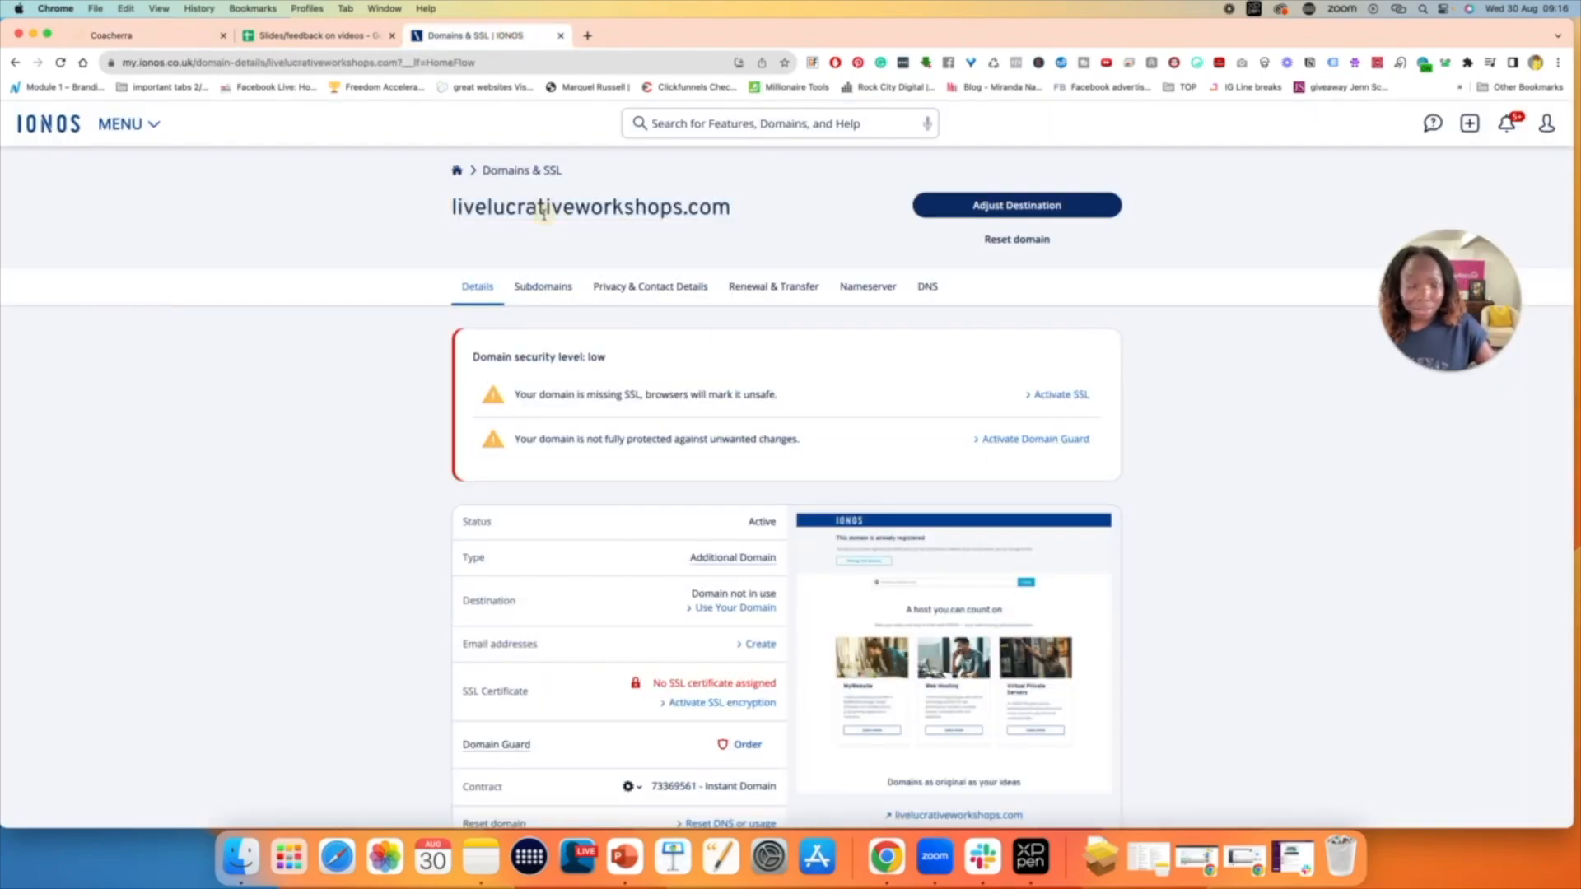
pyautogui.click(931, 295)
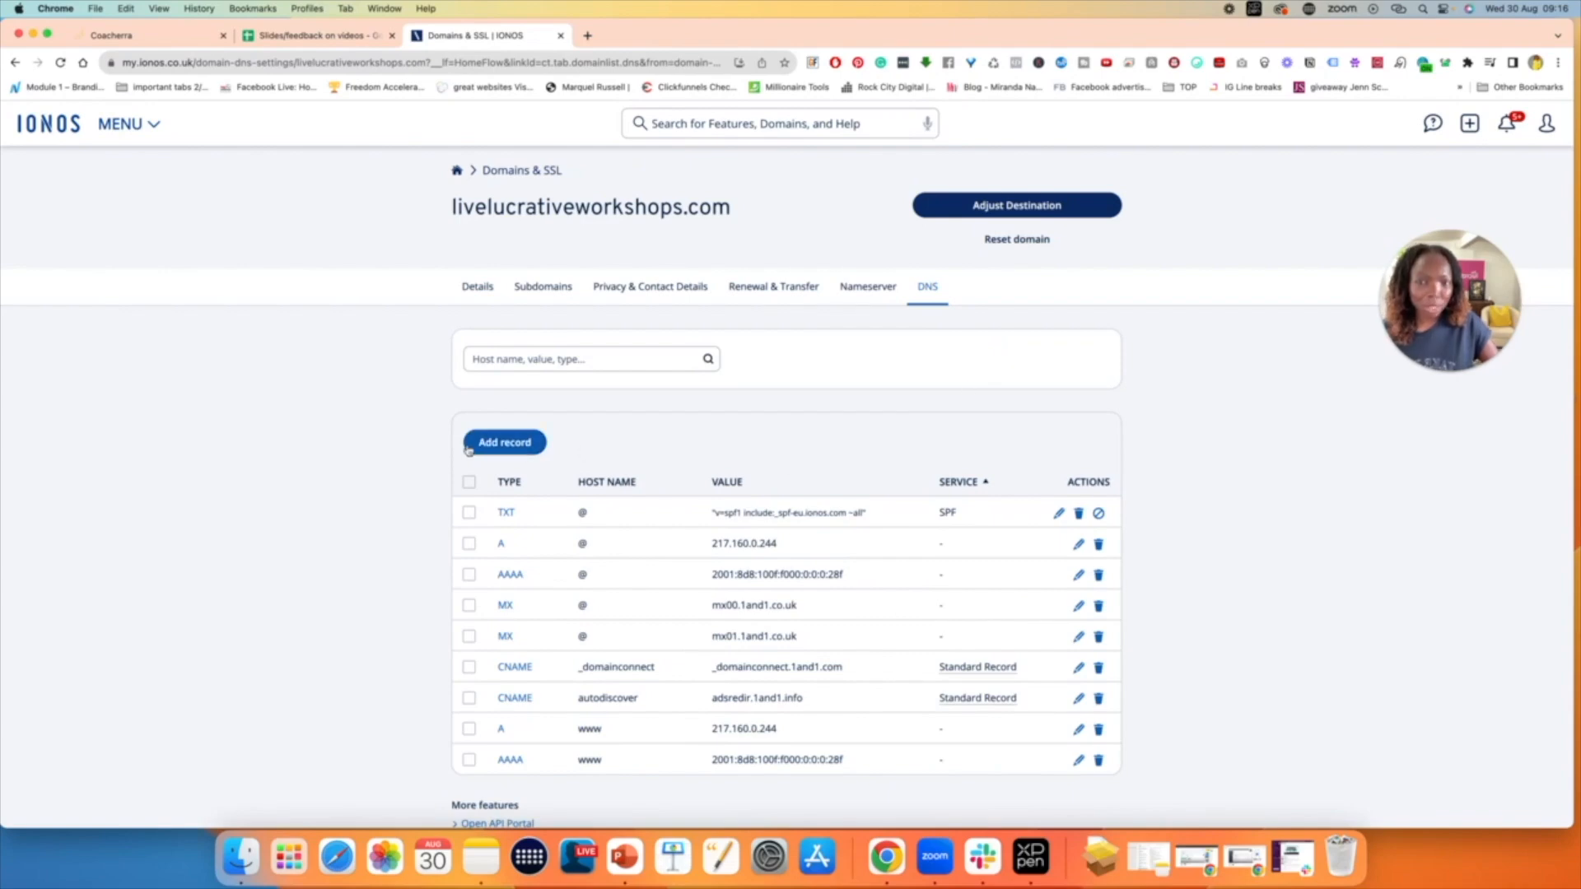
pyautogui.click(512, 444)
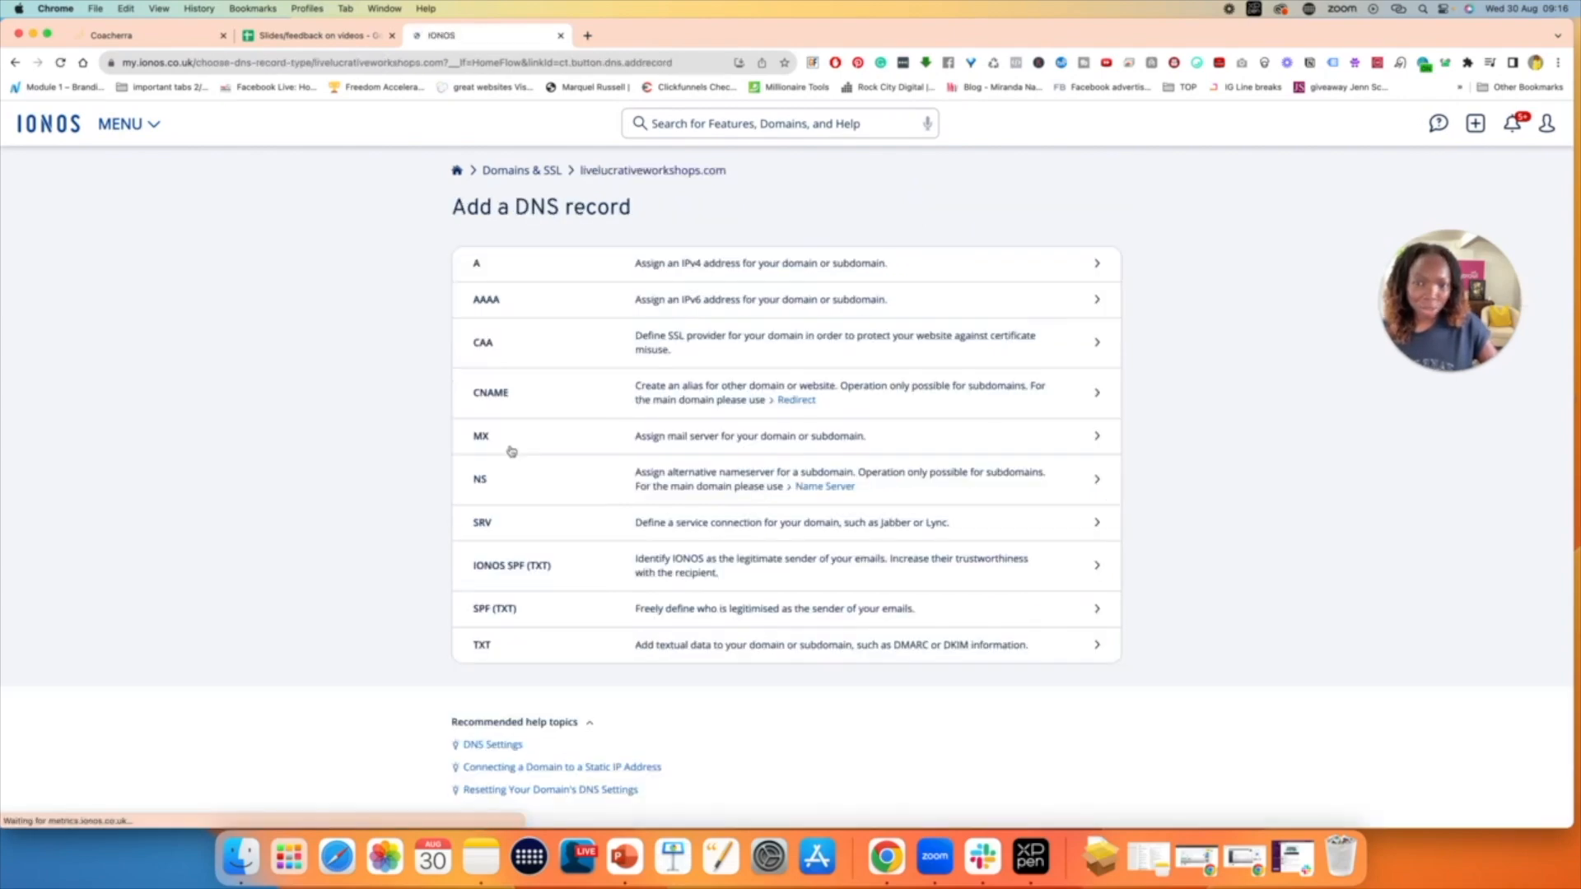
# - Return to Coacherra and copy the required value of the A record
pyautogui.click(152, 35)
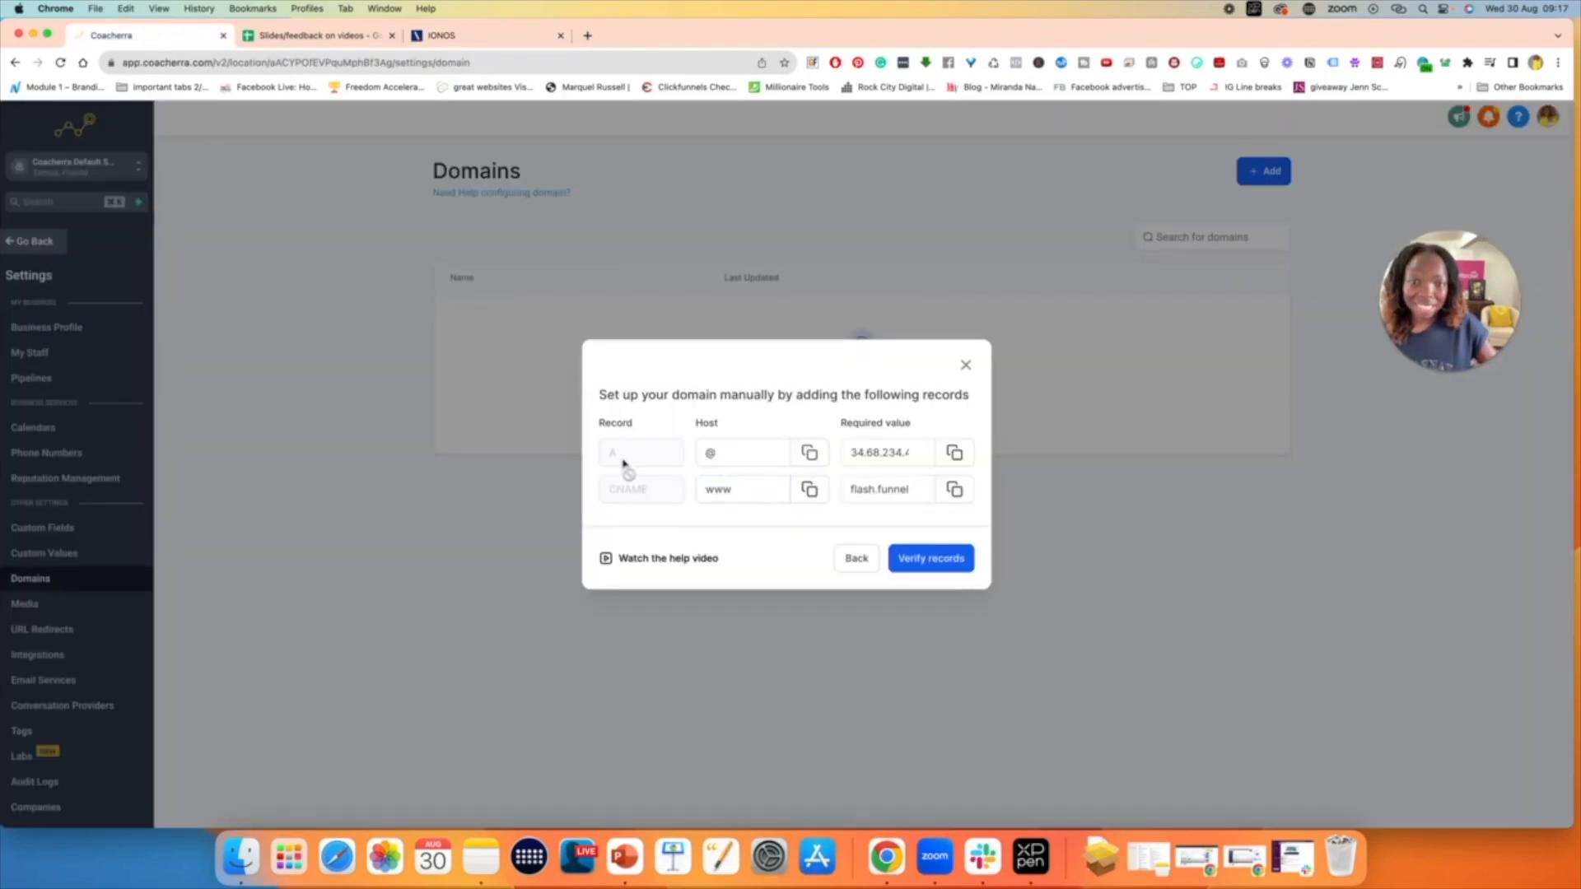
pyautogui.click(710, 453)
pyautogui.click(906, 456)
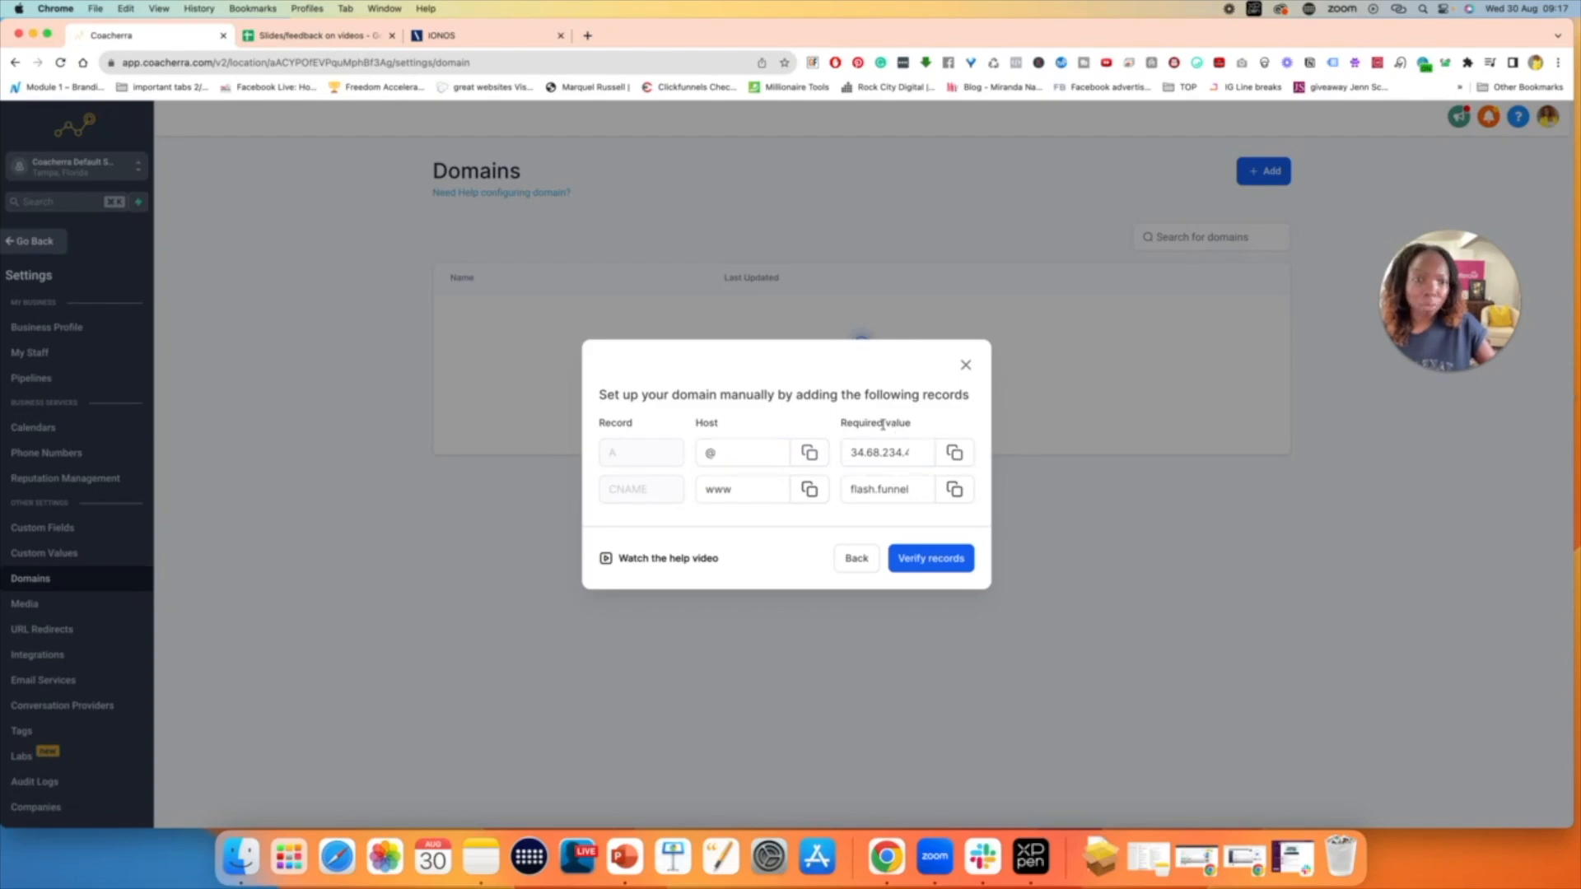
pyautogui.click(956, 453)
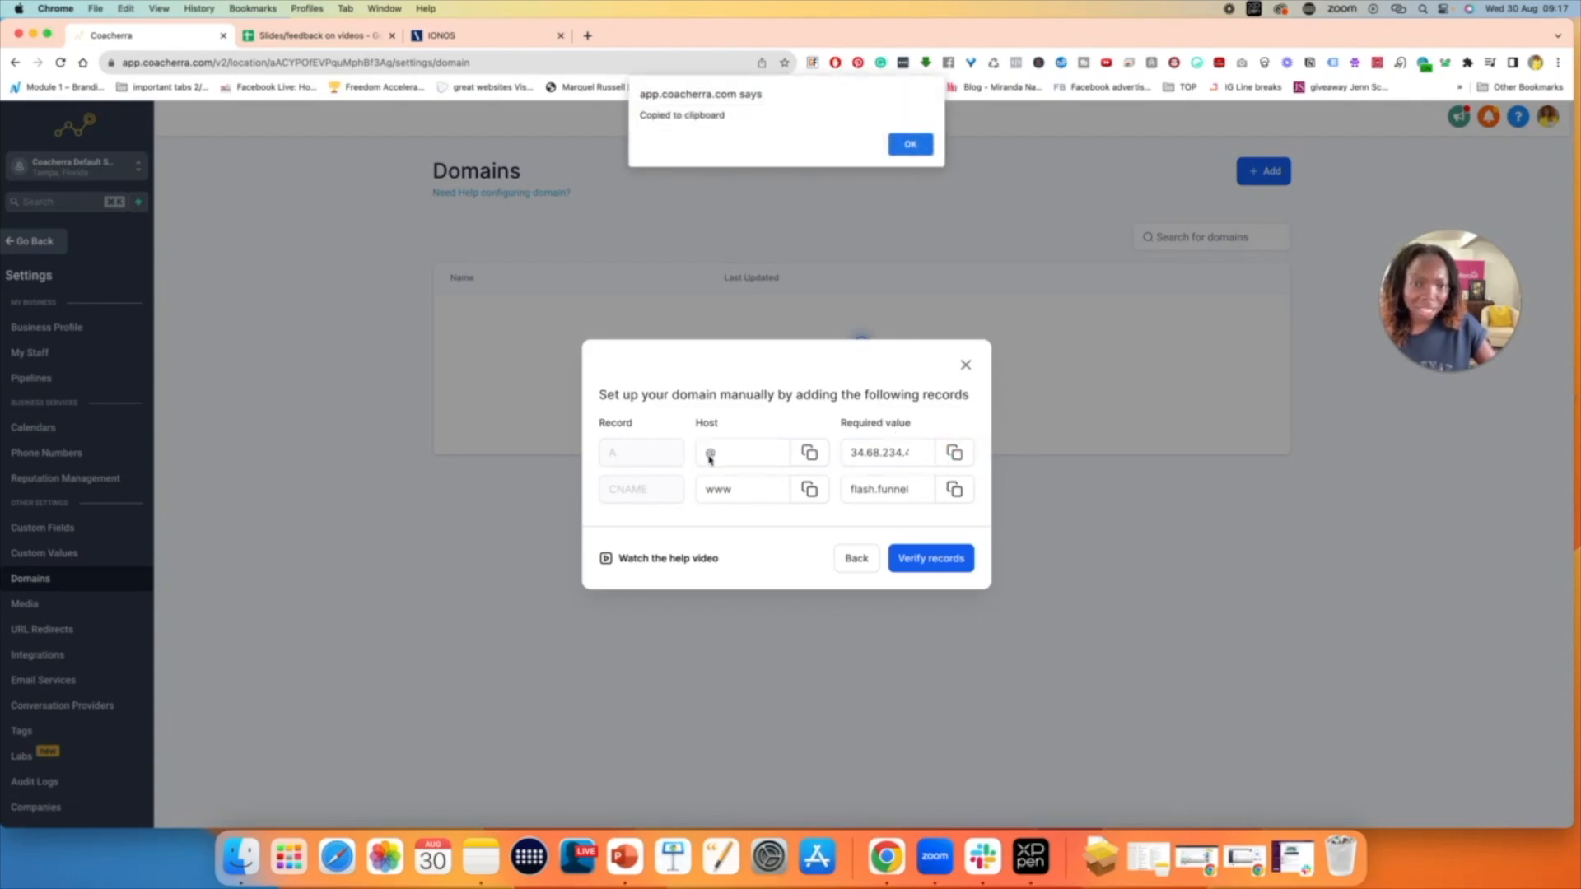
pyautogui.click(910, 144)
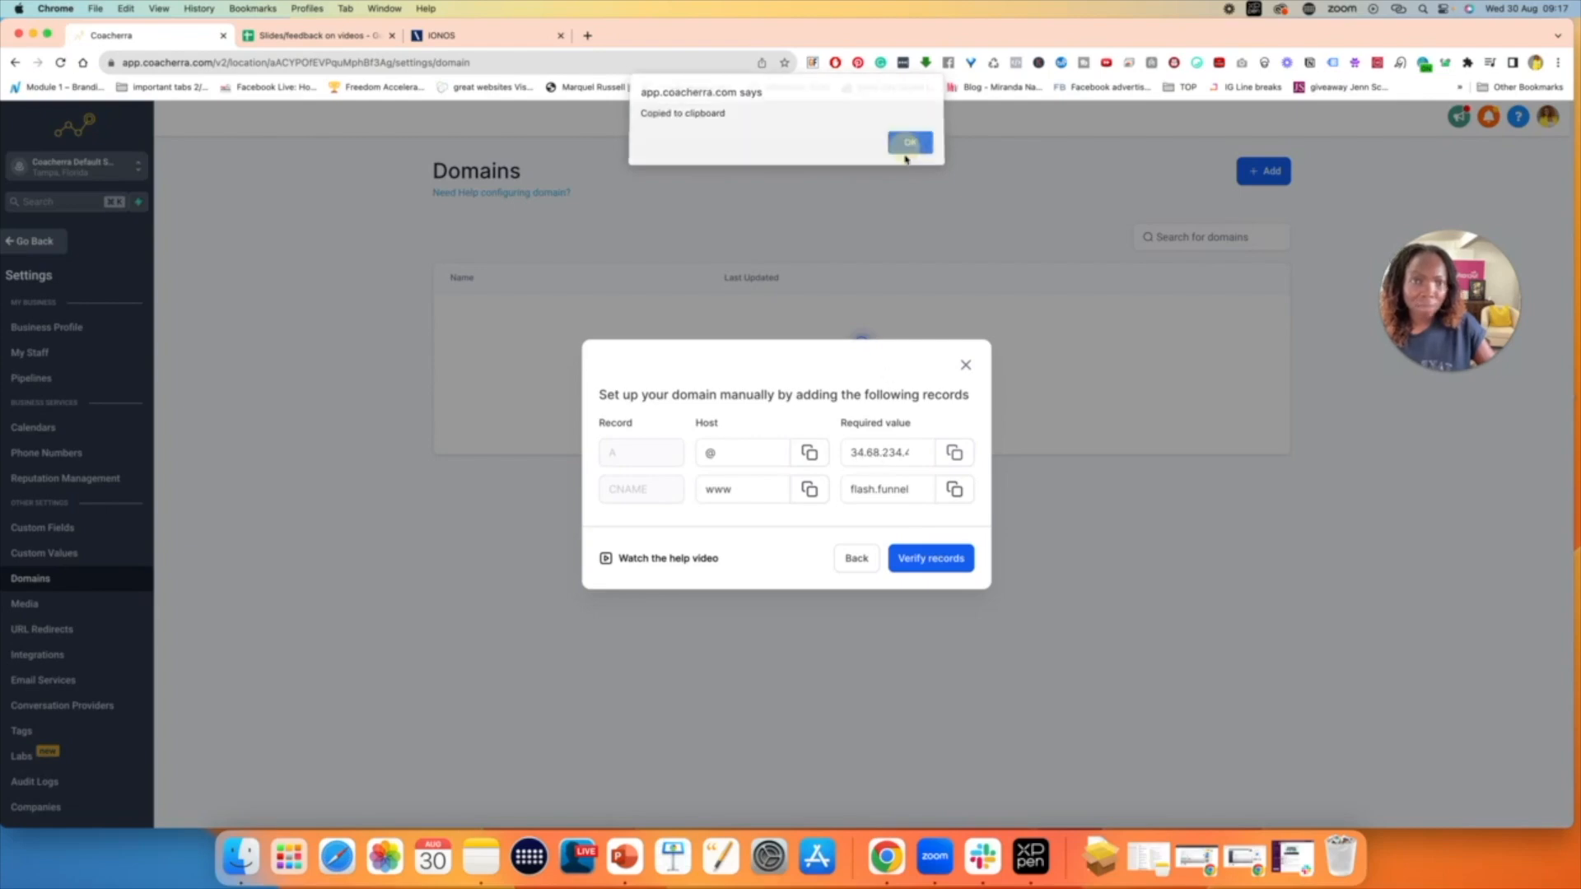
pyautogui.click(957, 454)
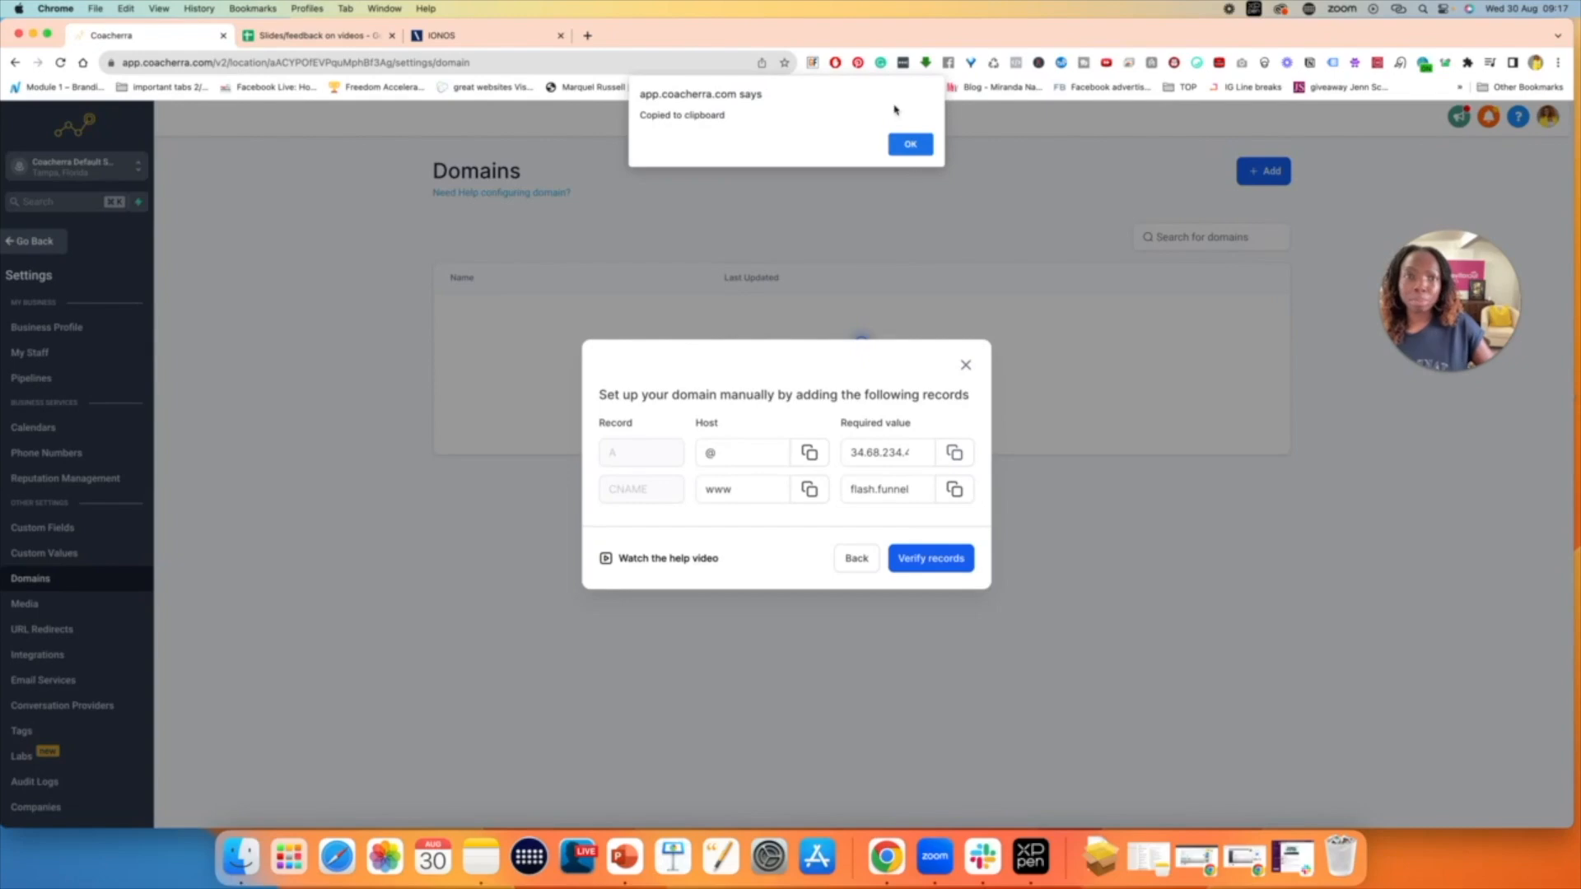
pyautogui.click(910, 144)
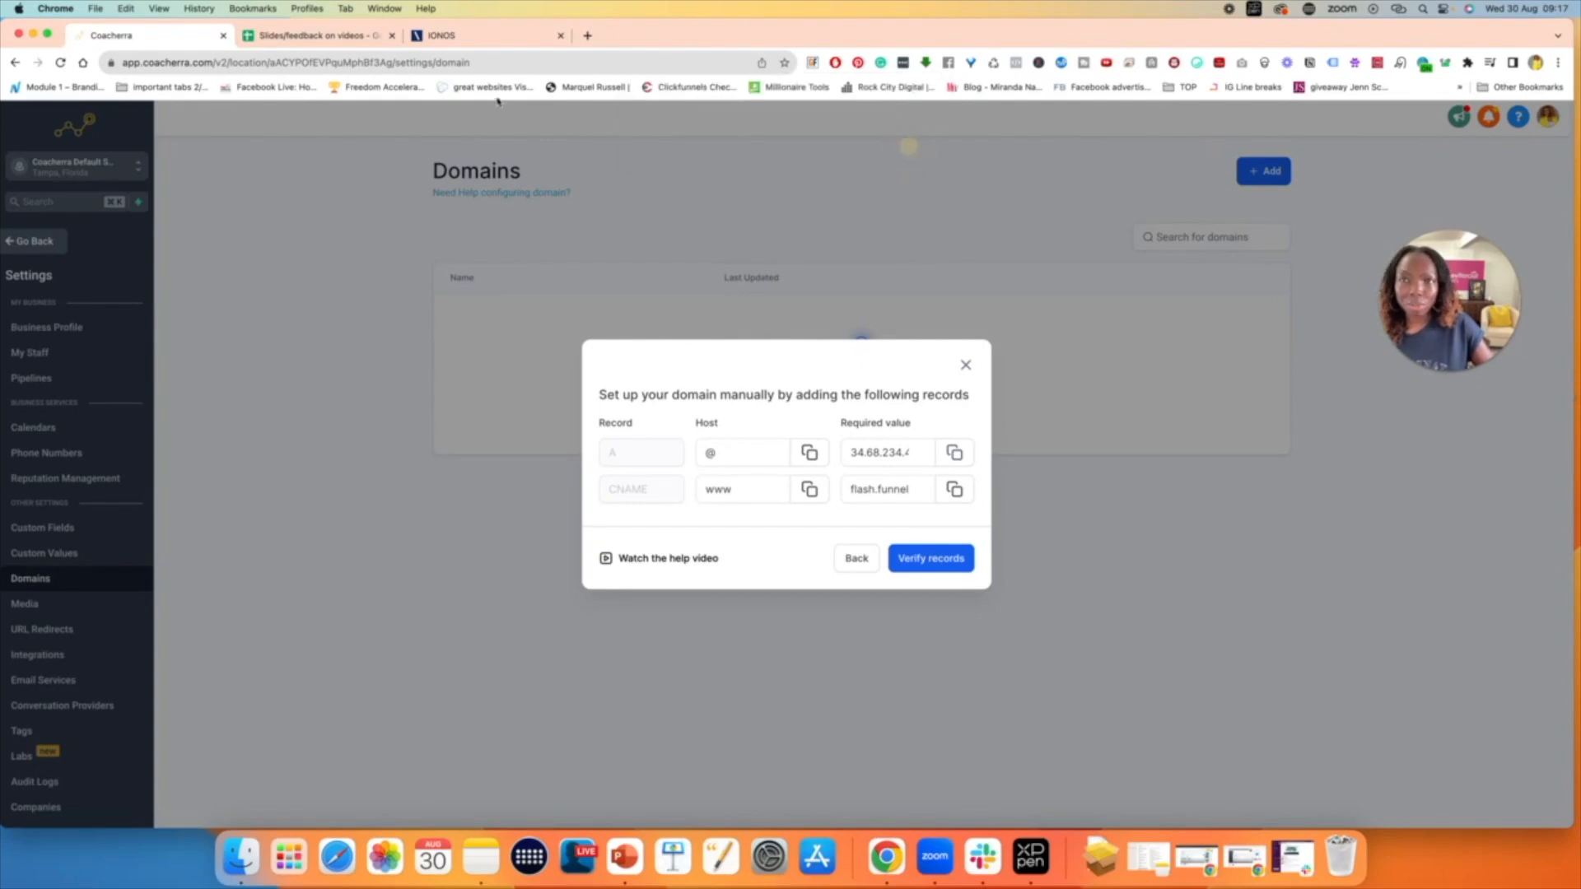
# - In IONOS, choose the A record type and set its host name to @, checking it against the host required in Coacherra
pyautogui.click(482, 37)
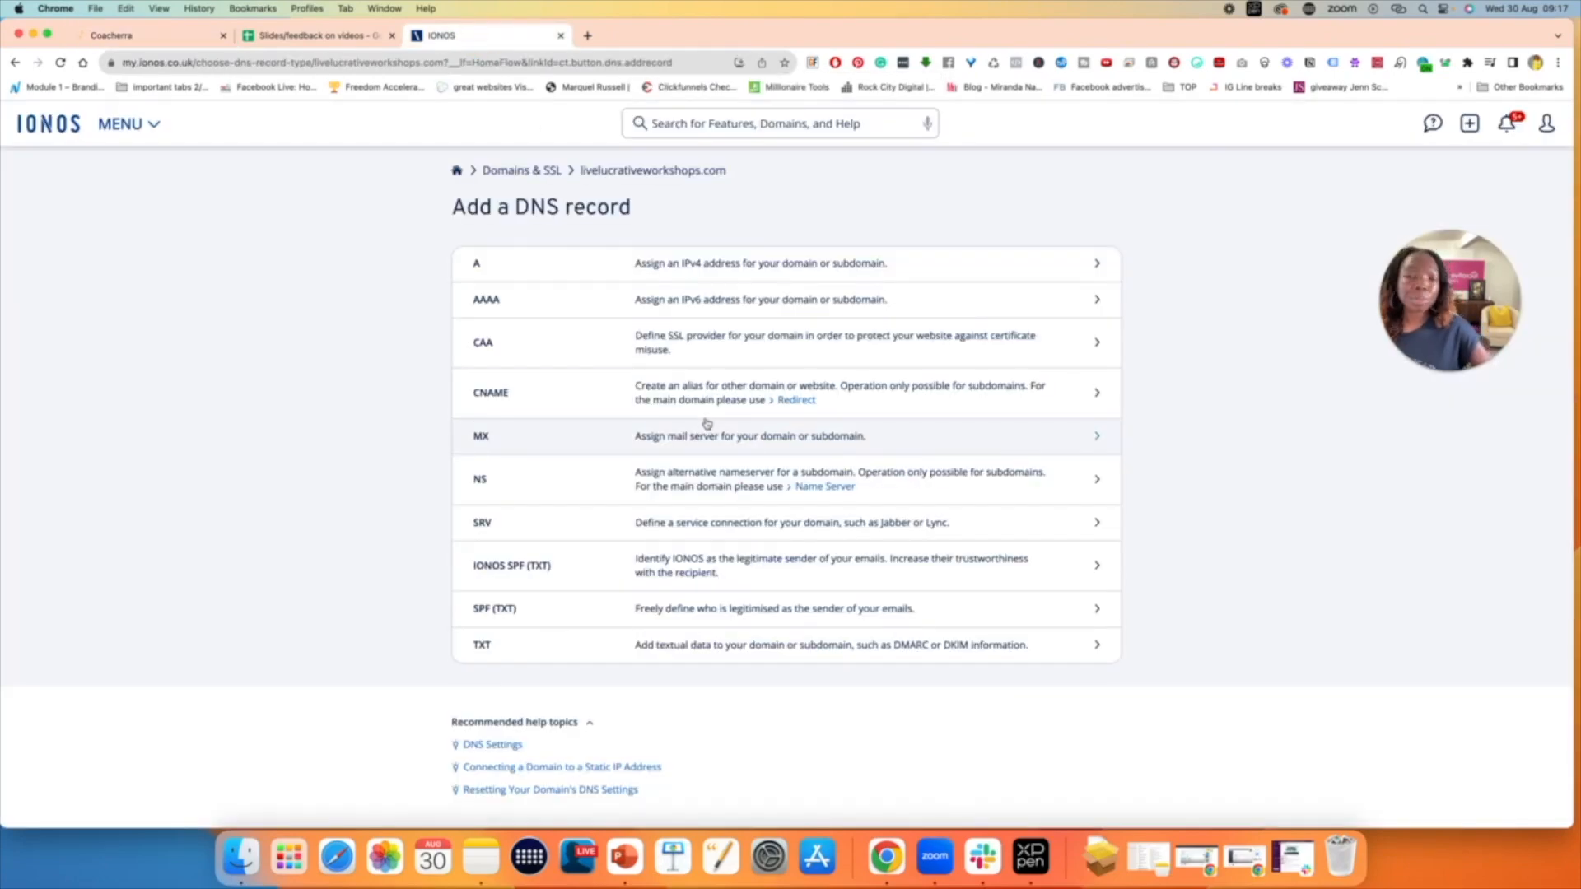
pyautogui.click(537, 275)
pyautogui.click(156, 35)
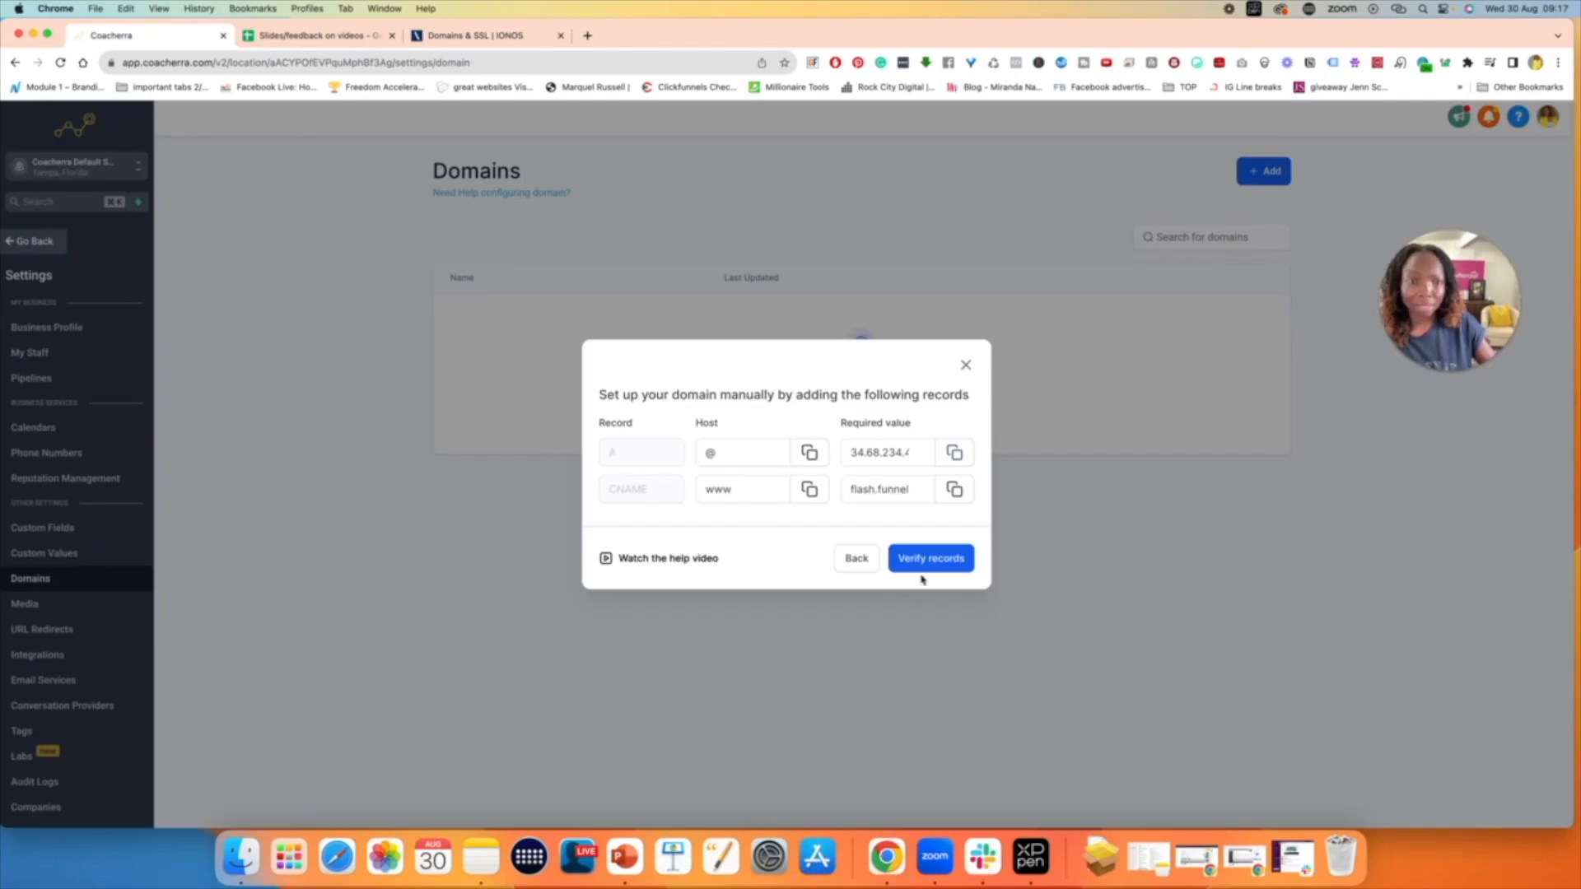
pyautogui.click(472, 36)
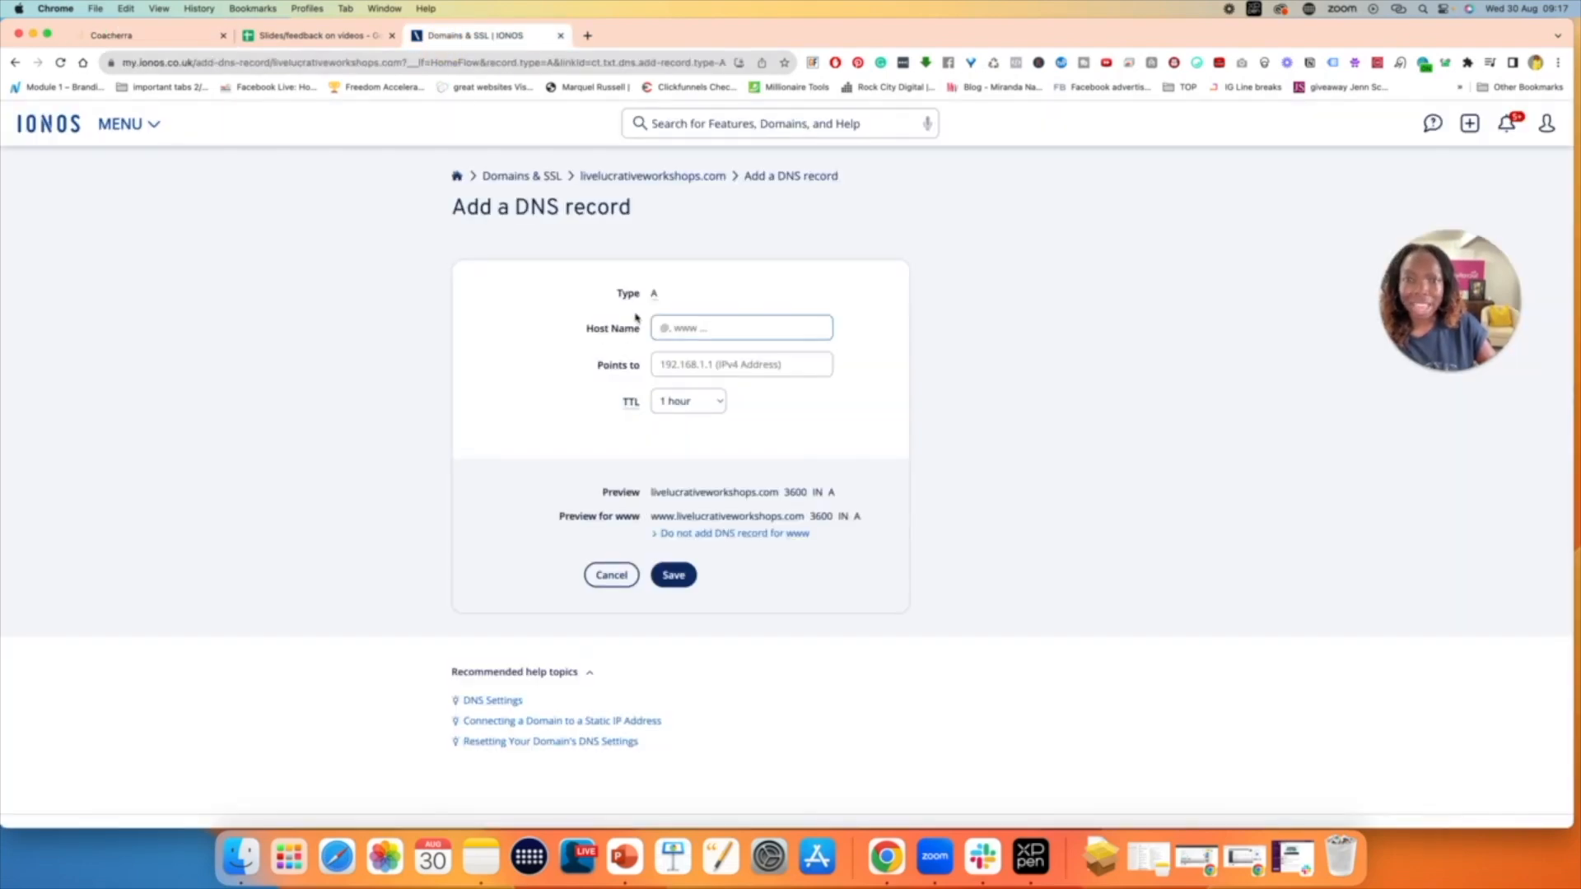
pyautogui.click(690, 330)
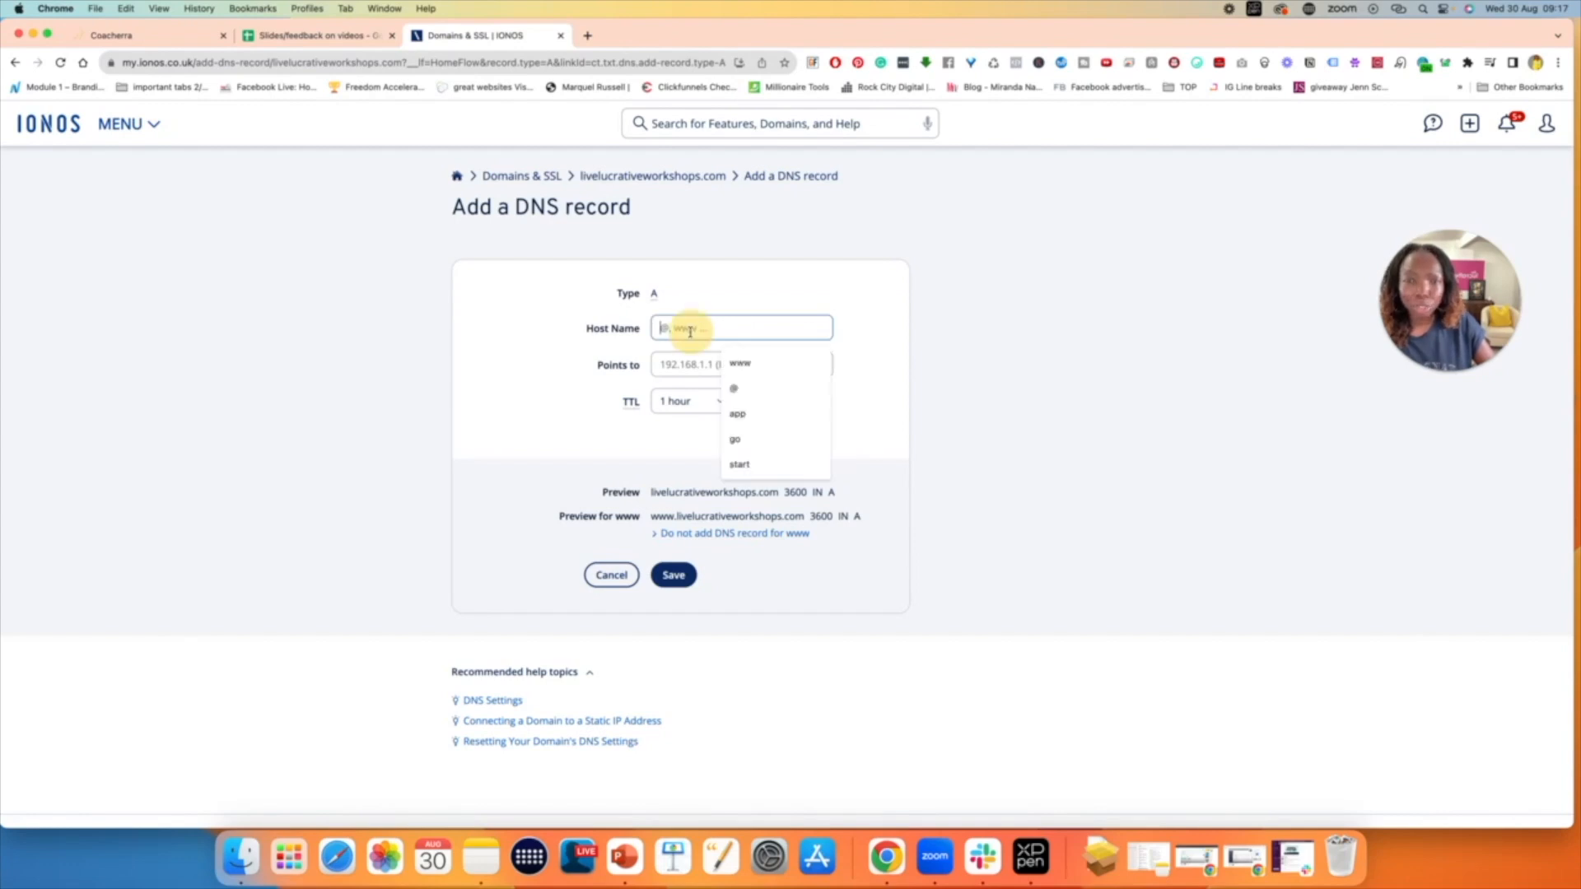
pyautogui.click(754, 387)
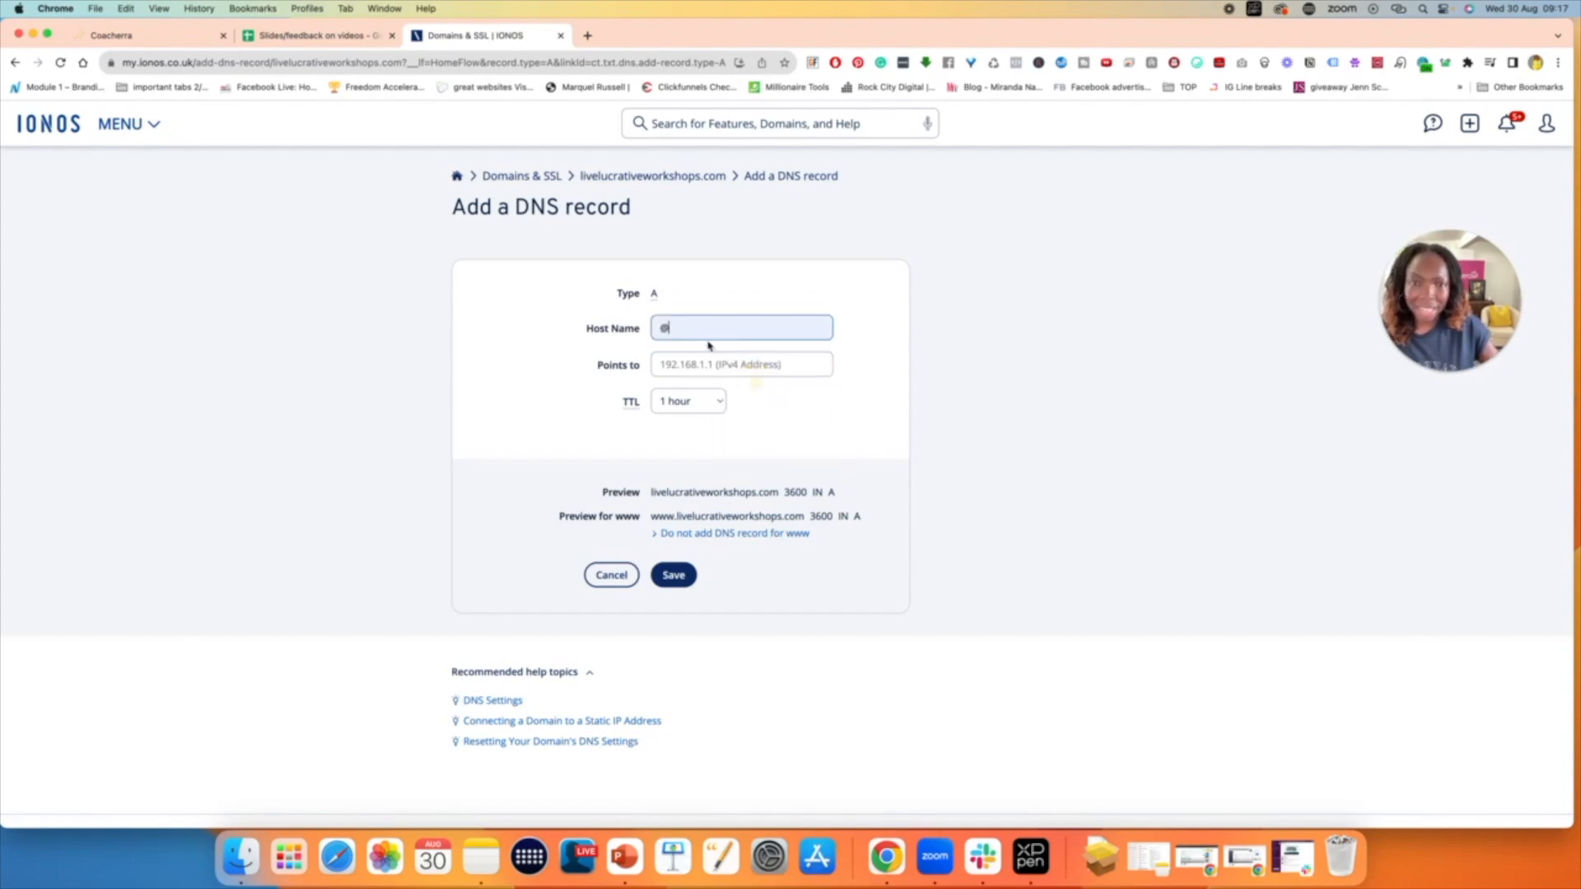
pyautogui.click(168, 37)
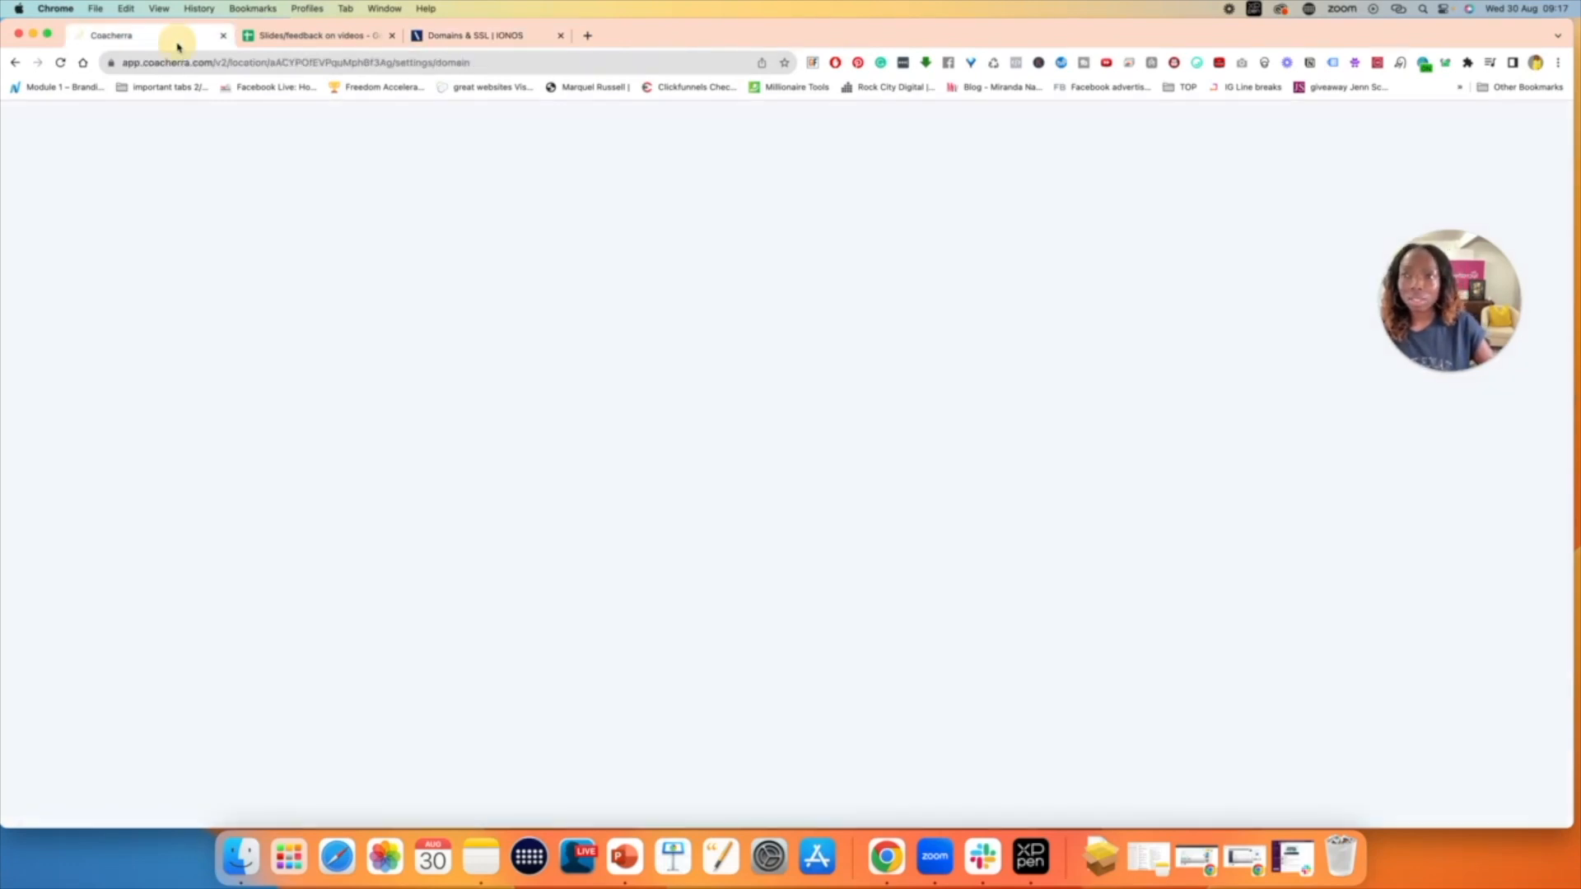
pyautogui.click(713, 453)
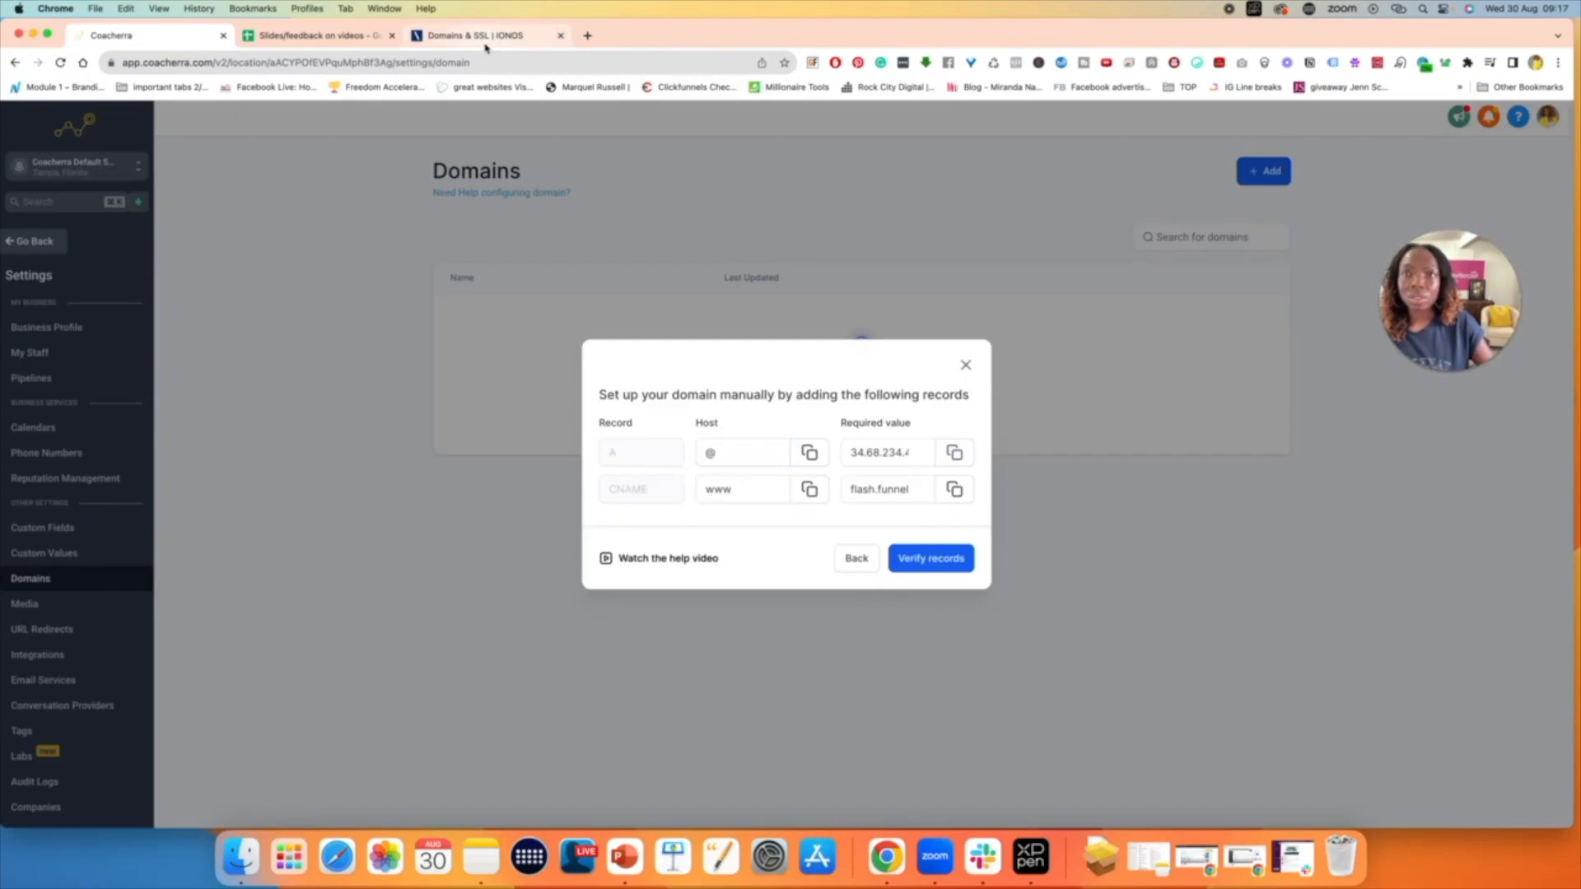
pyautogui.click(473, 35)
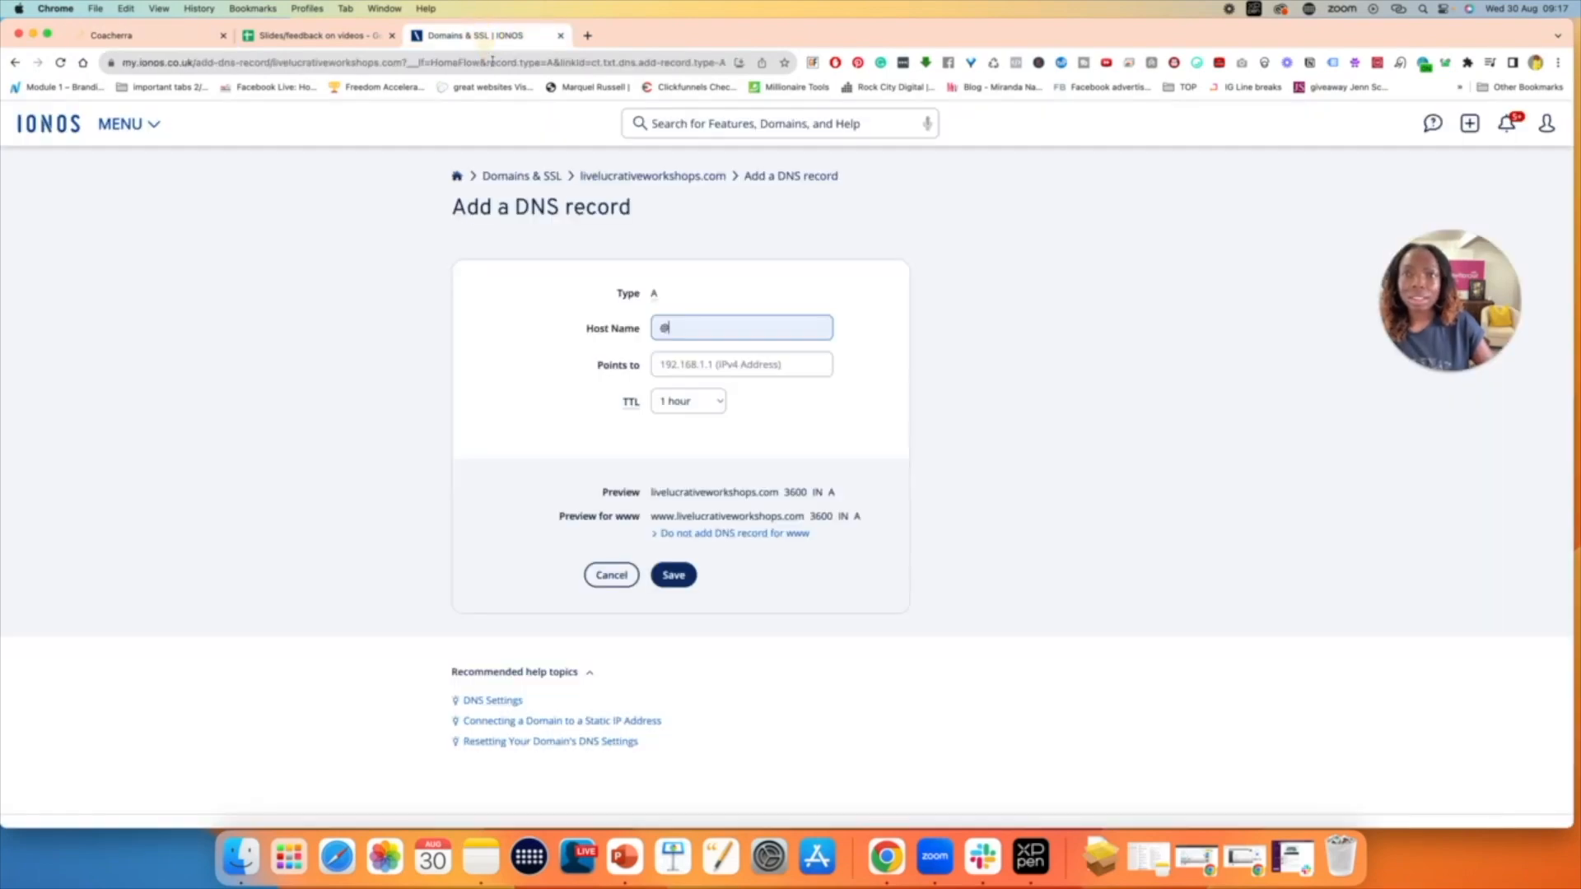
# - Point the A record to 34.68.234.4 and compare it with the required value in Coacherra
pyautogui.click(672, 370)
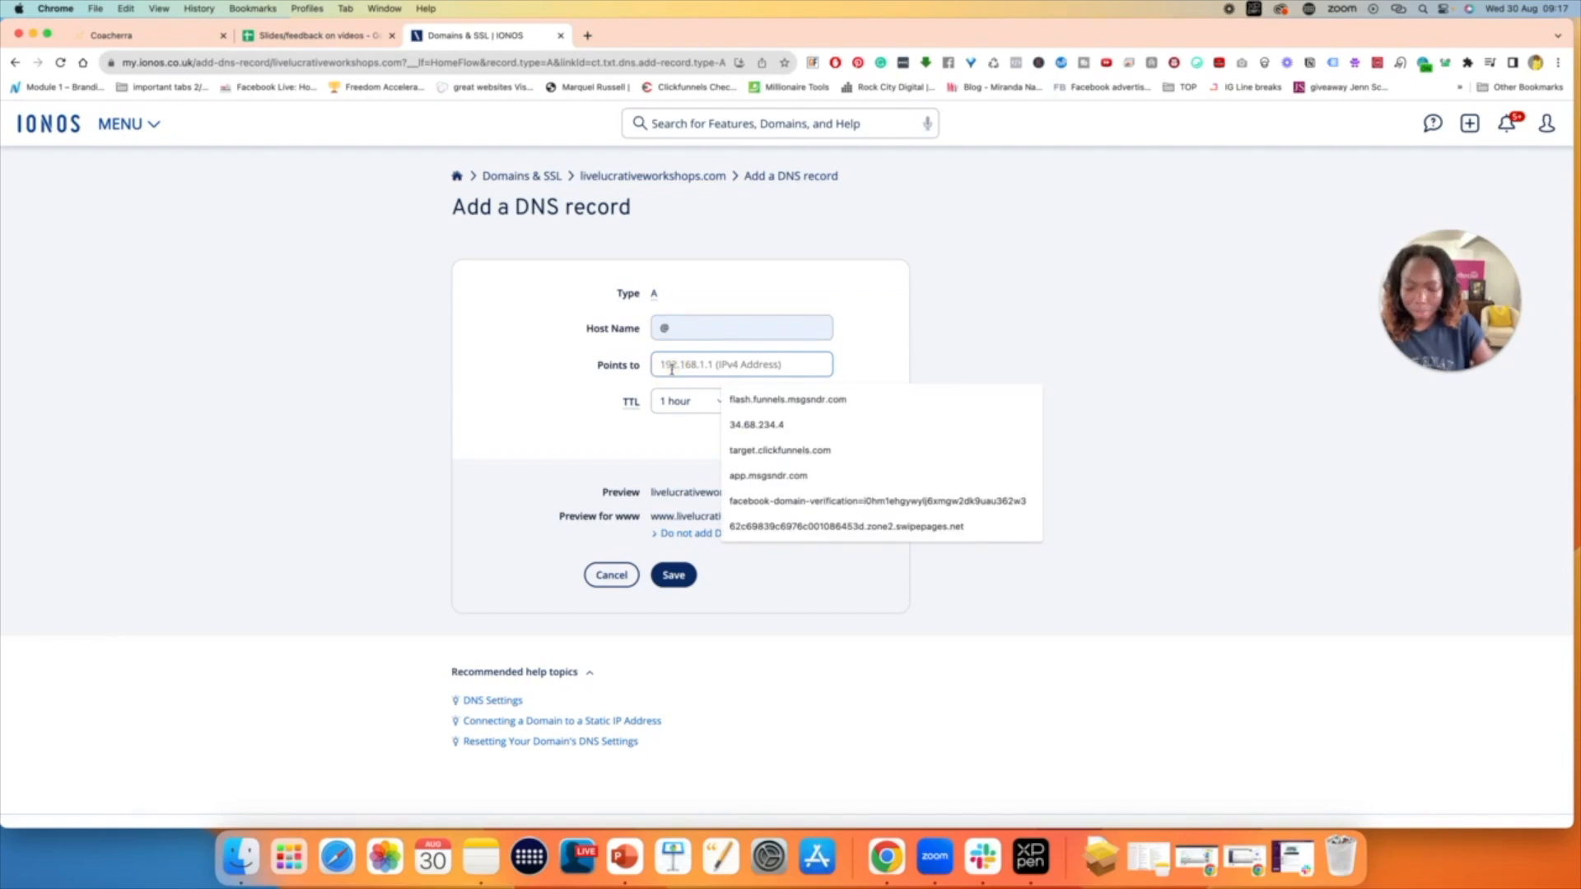
pyautogui.press('Down')
pyautogui.press('Down')
pyautogui.press('Return')
pyautogui.click(849, 372)
pyautogui.click(153, 38)
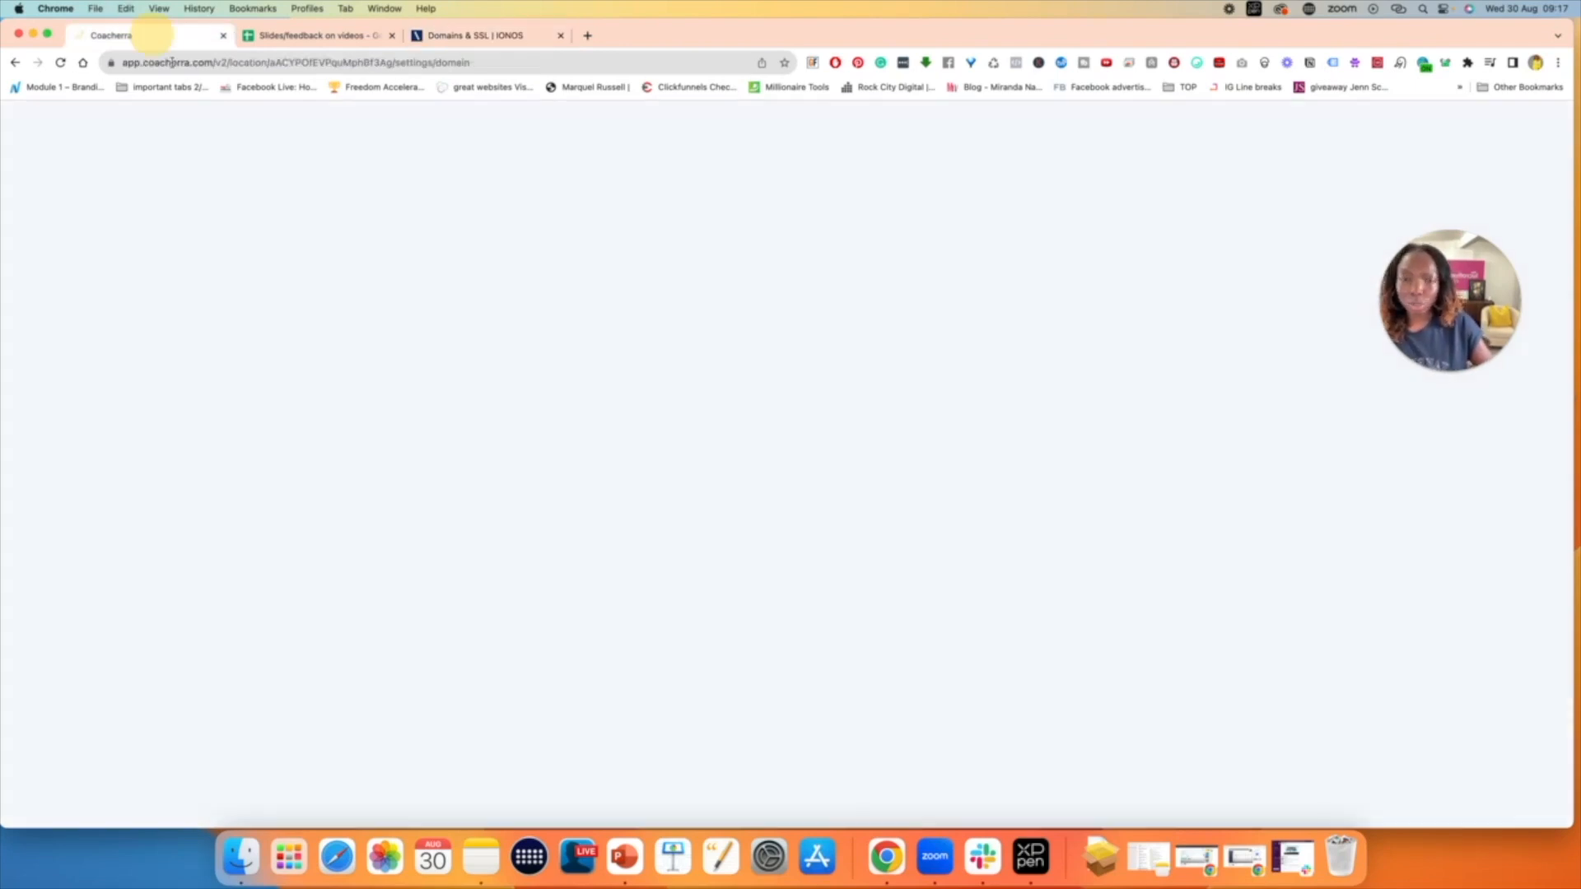
pyautogui.doubleClick(878, 452)
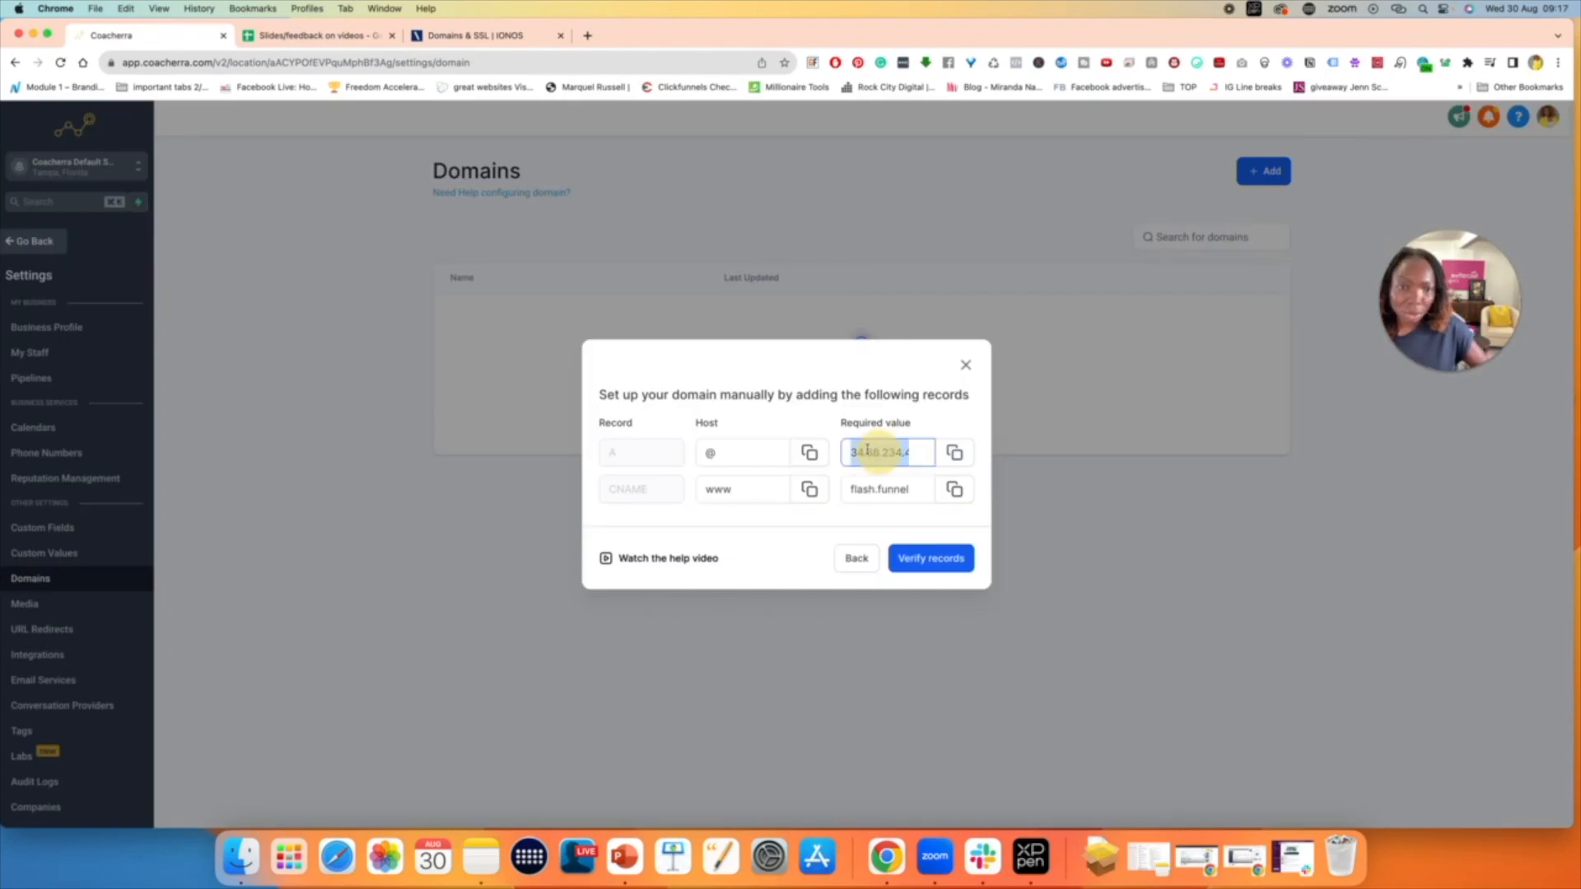
# - Copy the A record's required value again in Coacherra, then save the A record in IONOS and check it in the DNS list
pyautogui.click(953, 453)
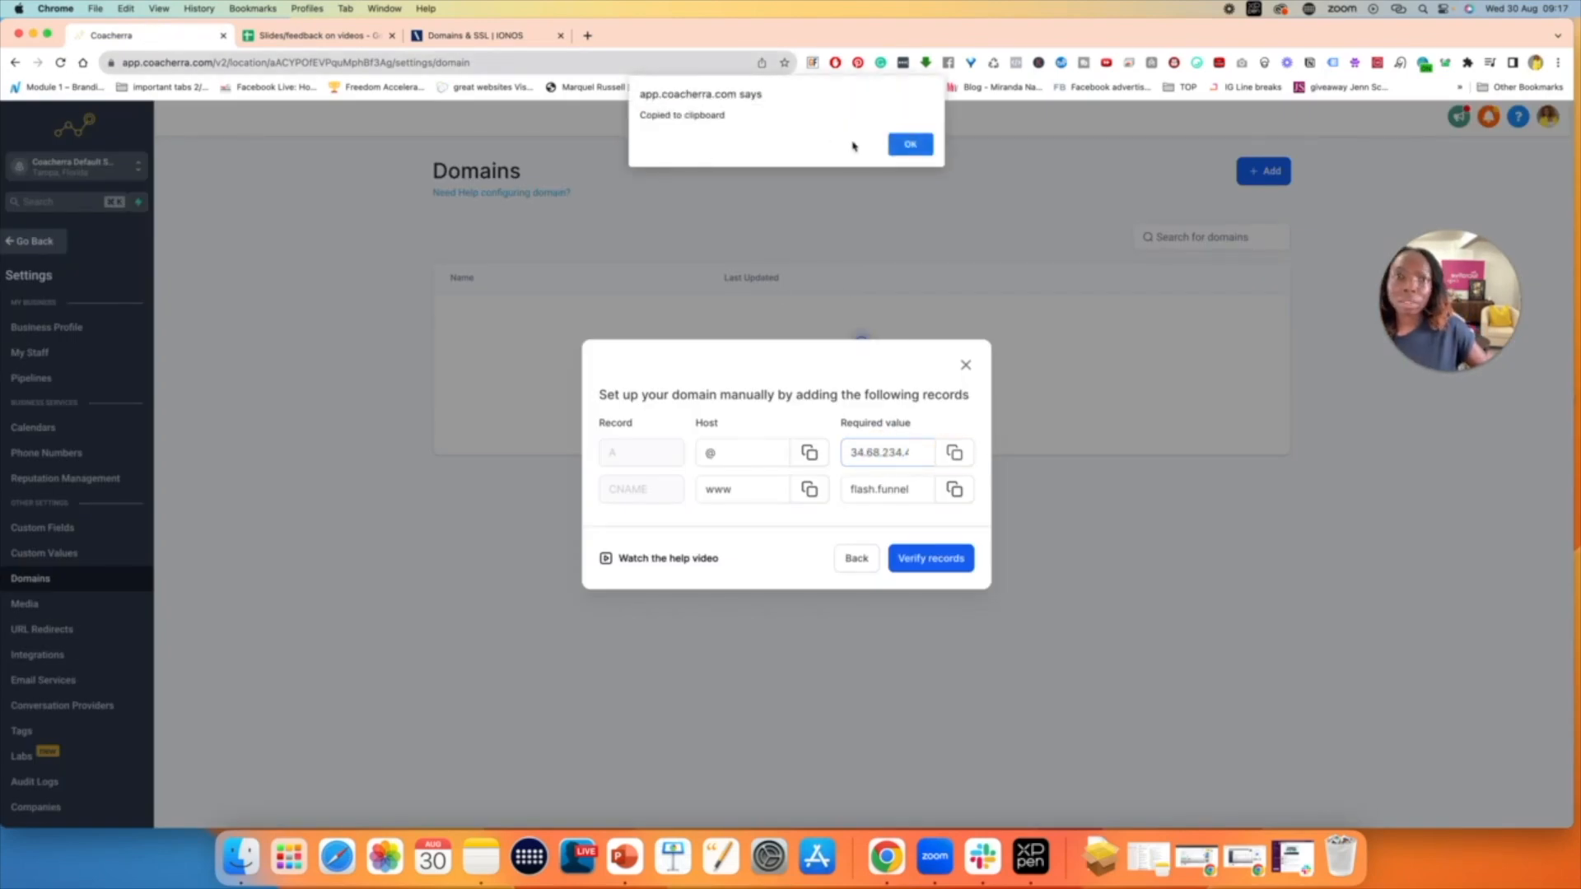
pyautogui.click(906, 142)
pyautogui.click(463, 36)
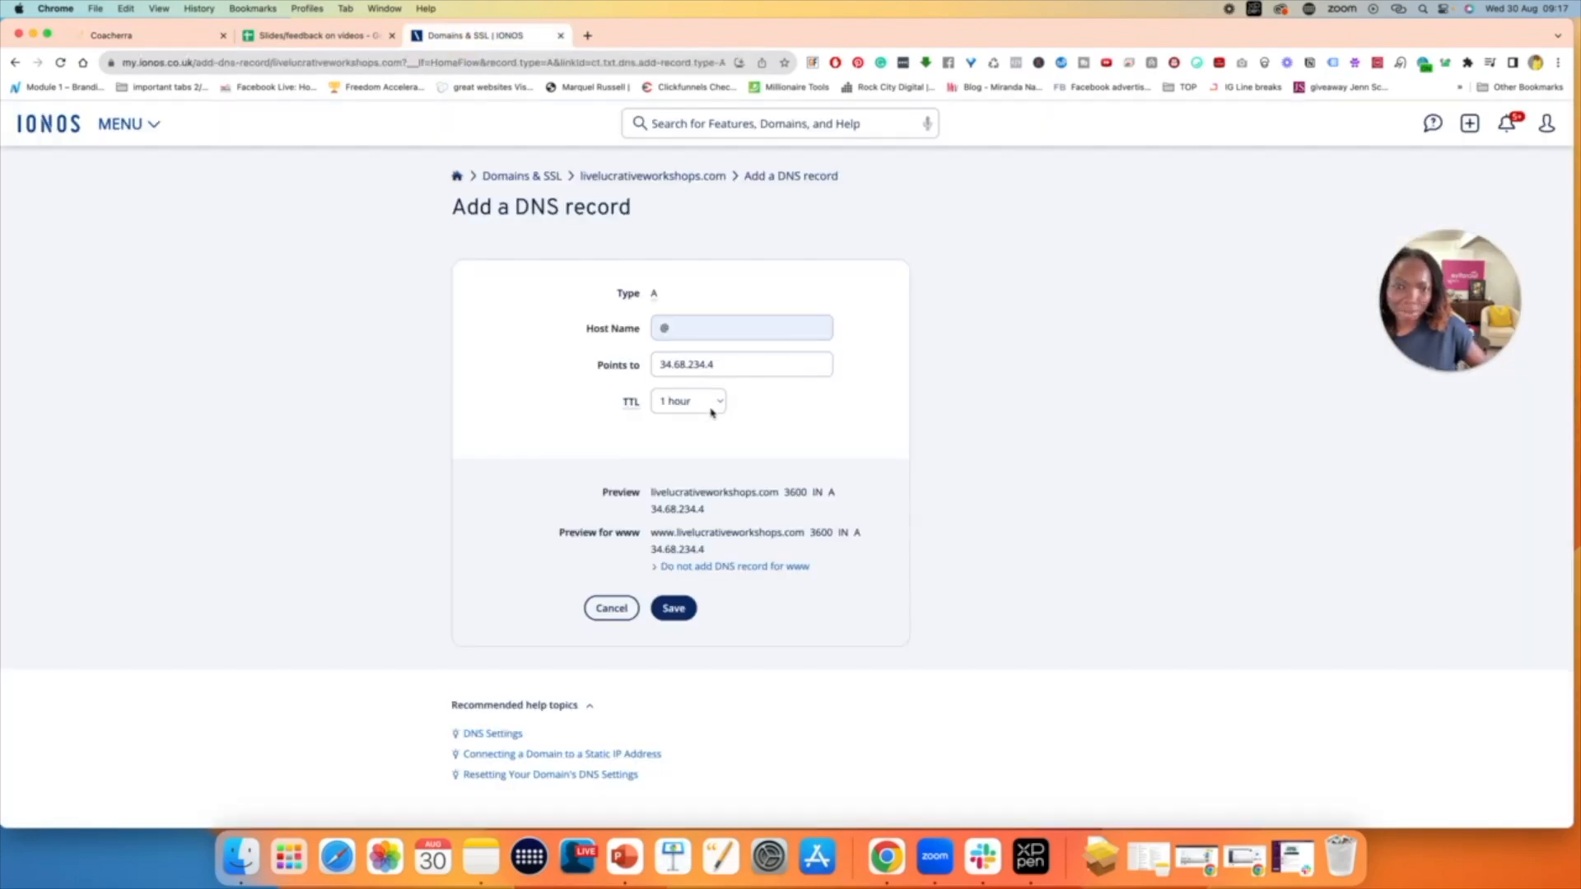
pyautogui.click(675, 609)
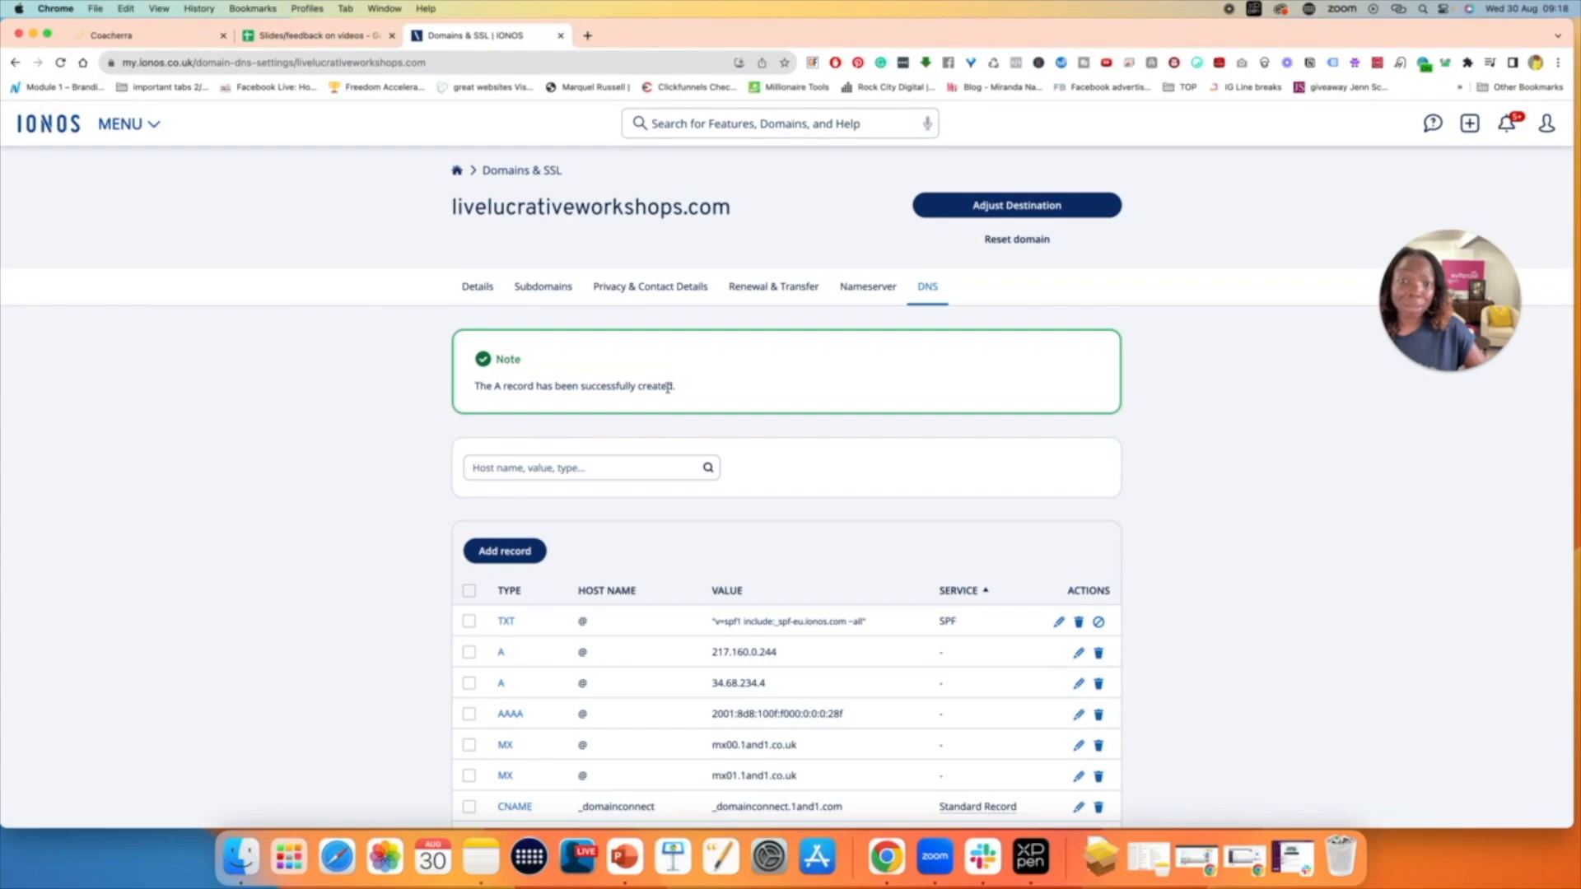
pyautogui.scroll(-5, 768, 463)
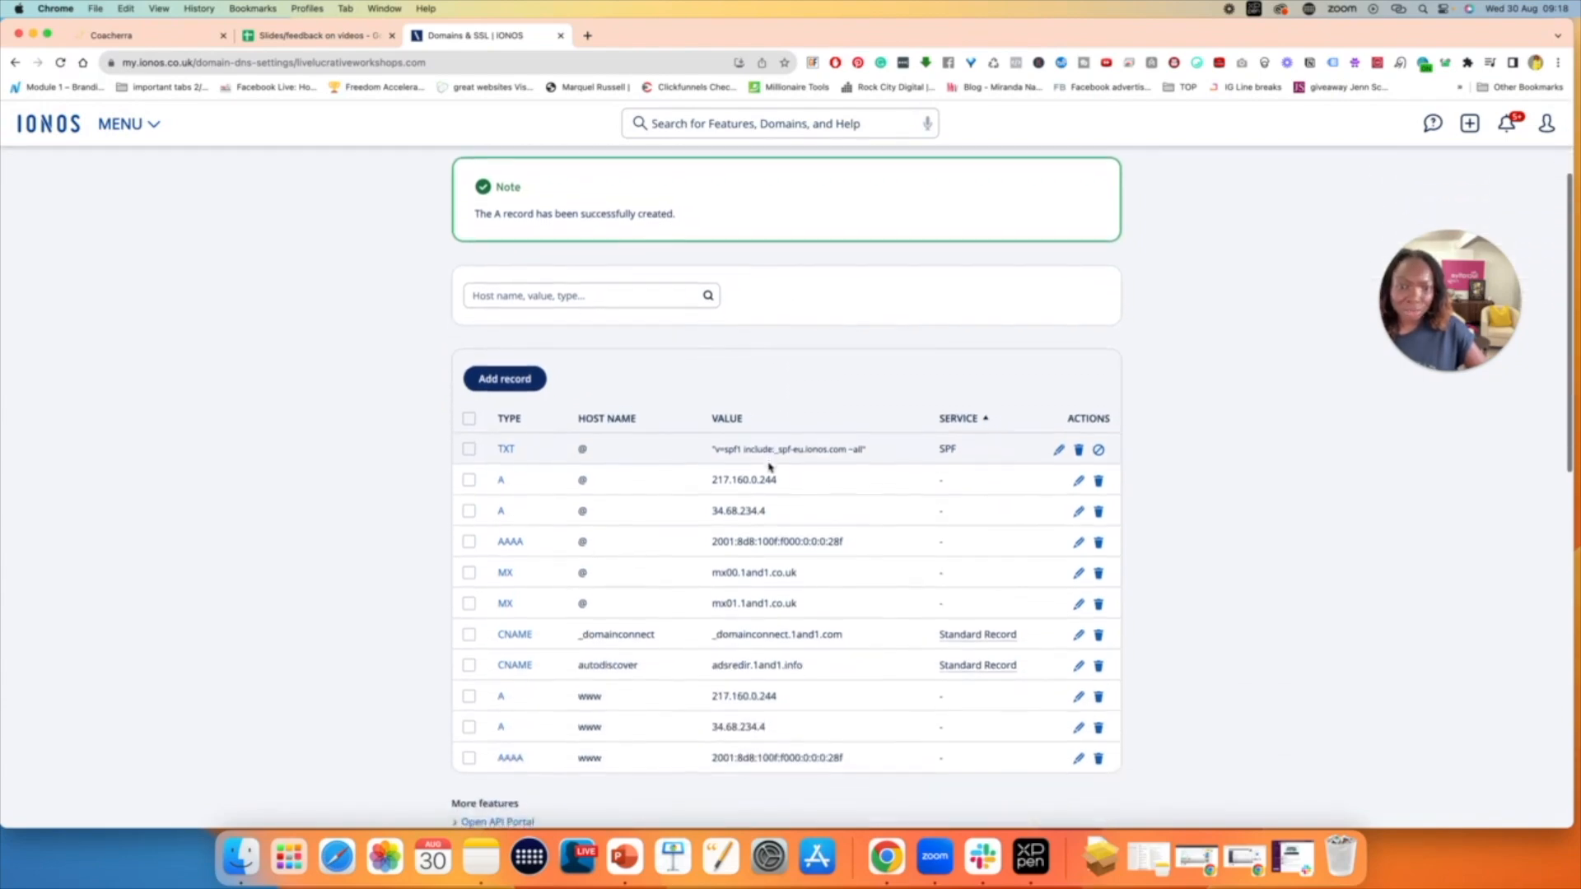
pyautogui.scroll(-2, 770, 467)
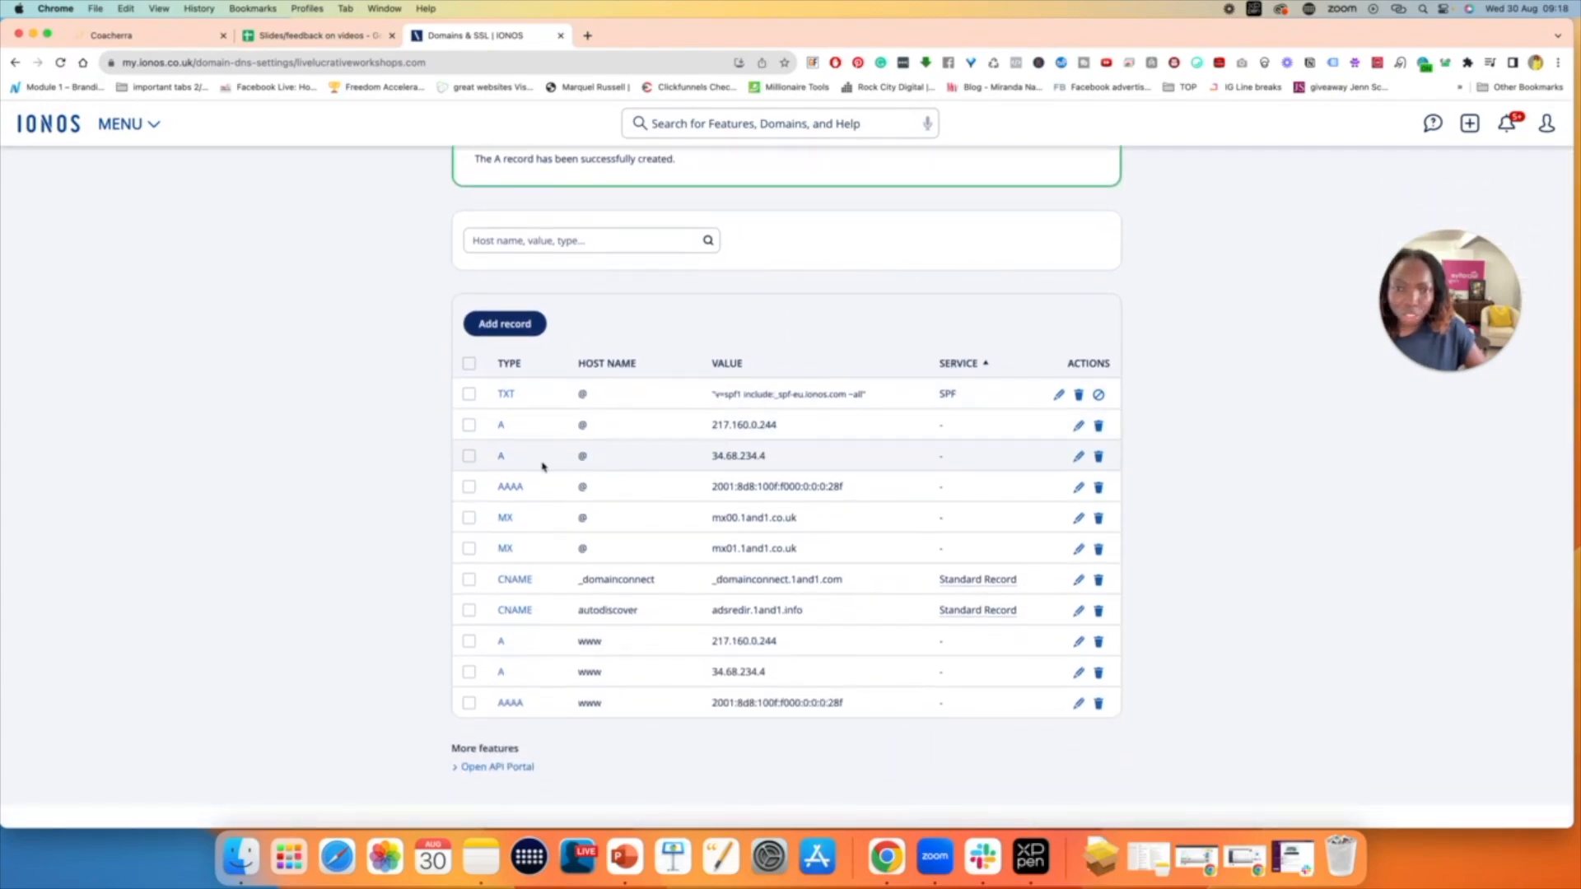
pyautogui.moveTo(747, 460)
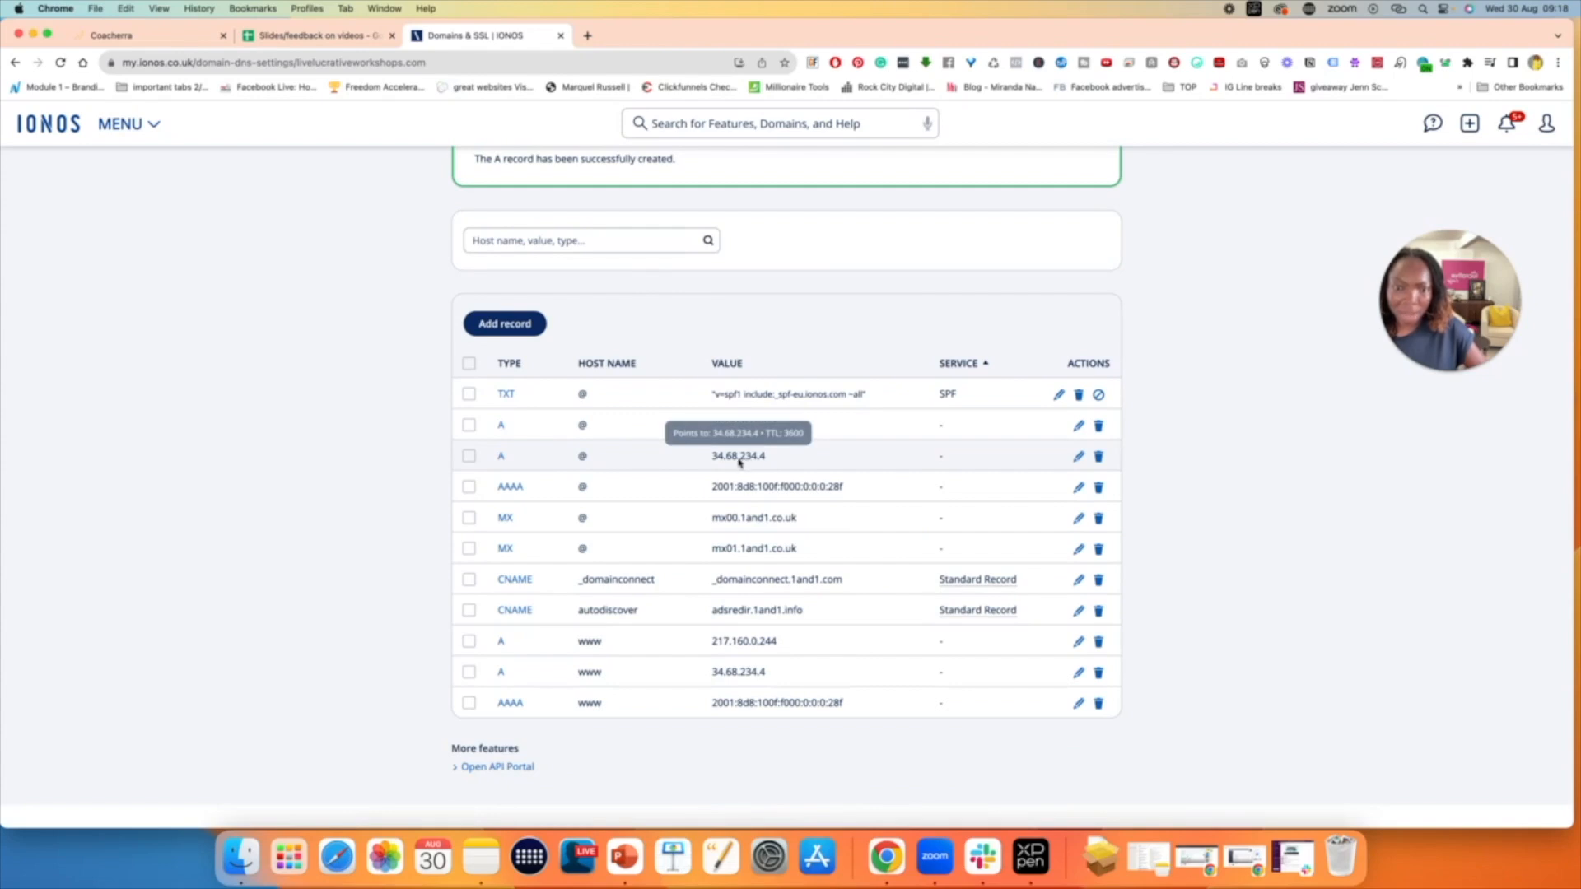
# - Return to Coacherra, check the host of the CNAME record and copy its required value
pyautogui.click(157, 35)
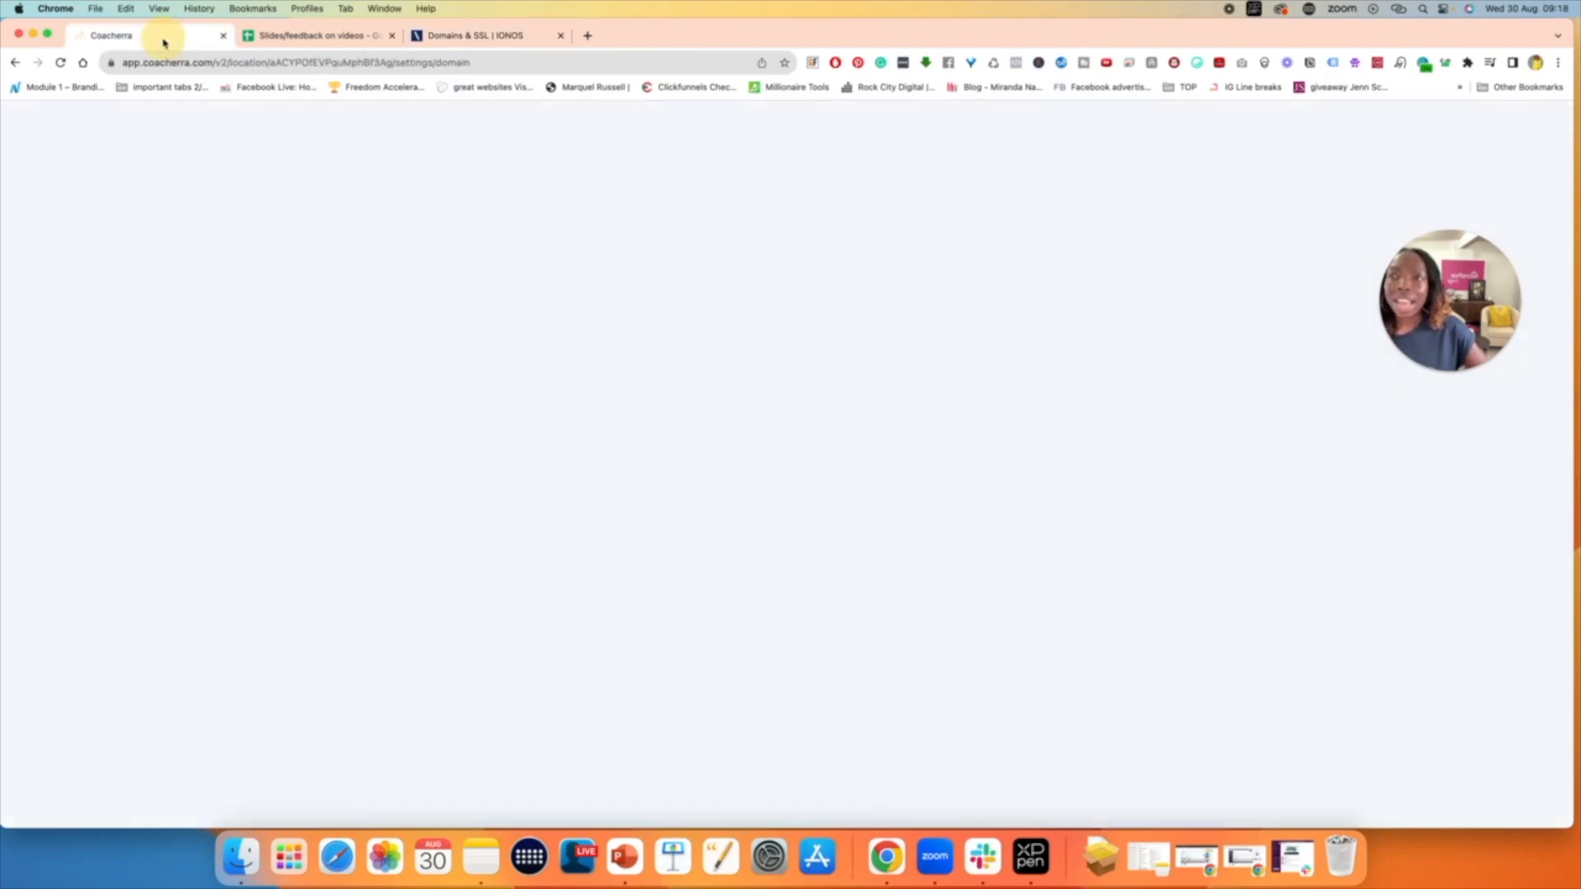
pyautogui.click(721, 490)
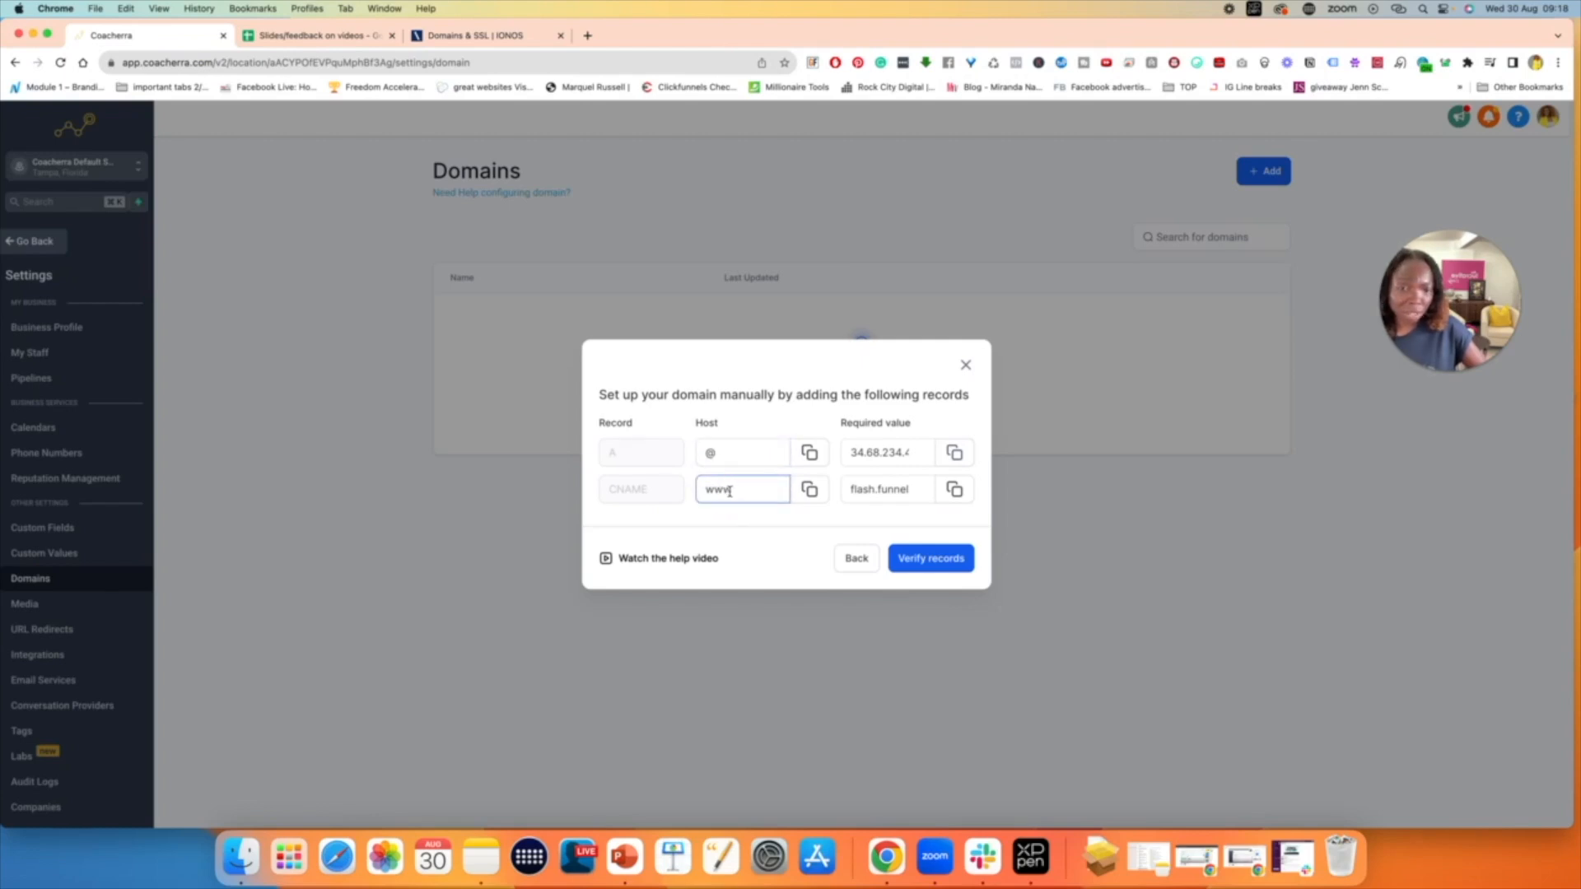
pyautogui.click(897, 494)
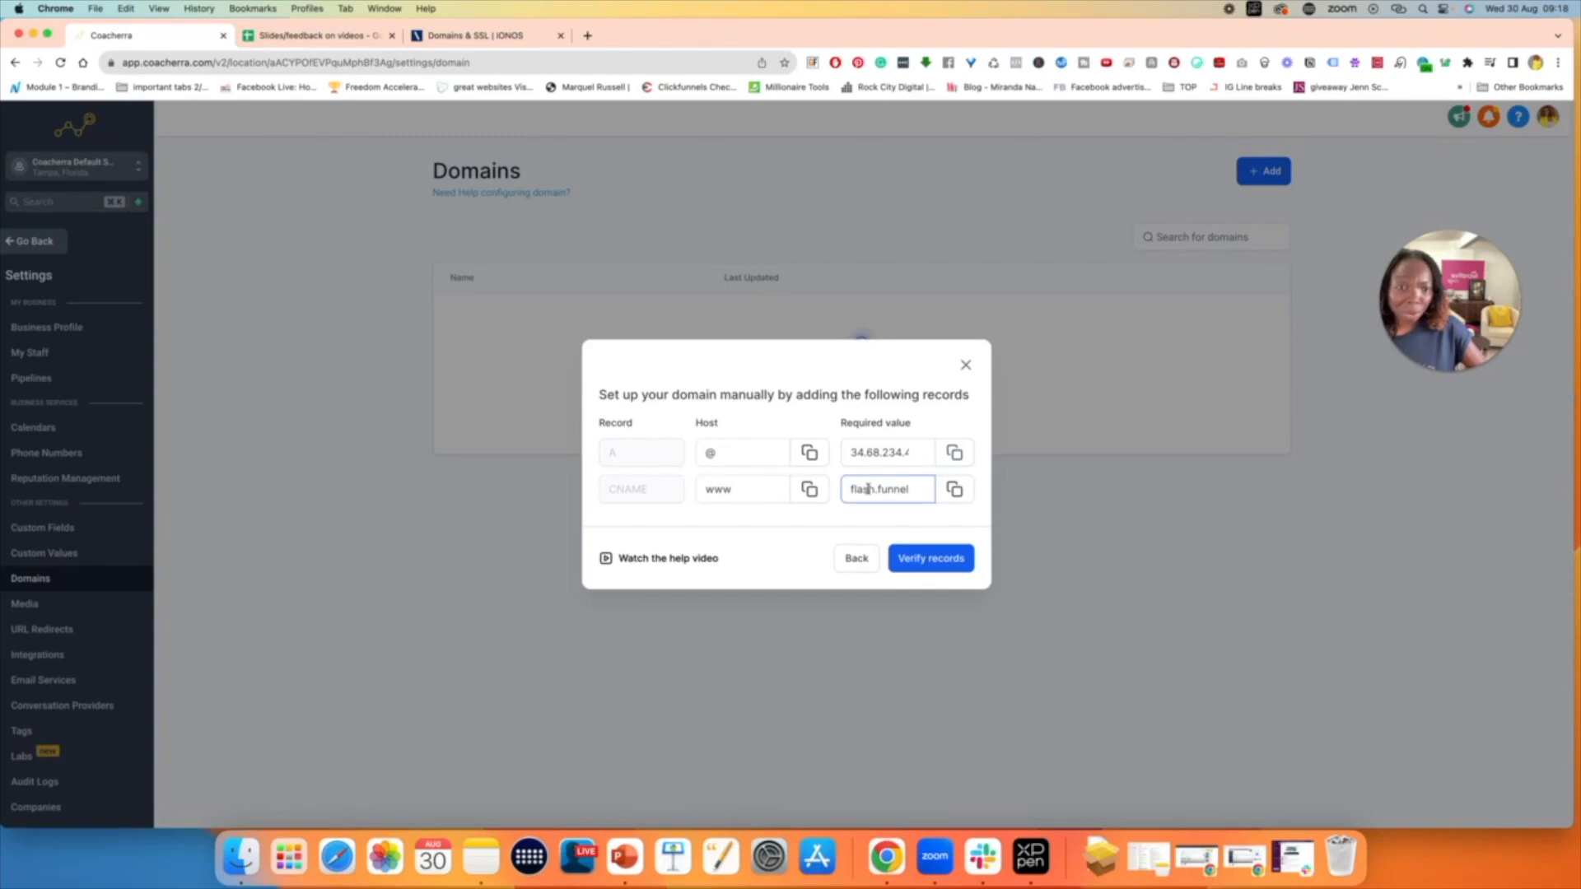
pyautogui.doubleClick(894, 489)
pyautogui.click(955, 490)
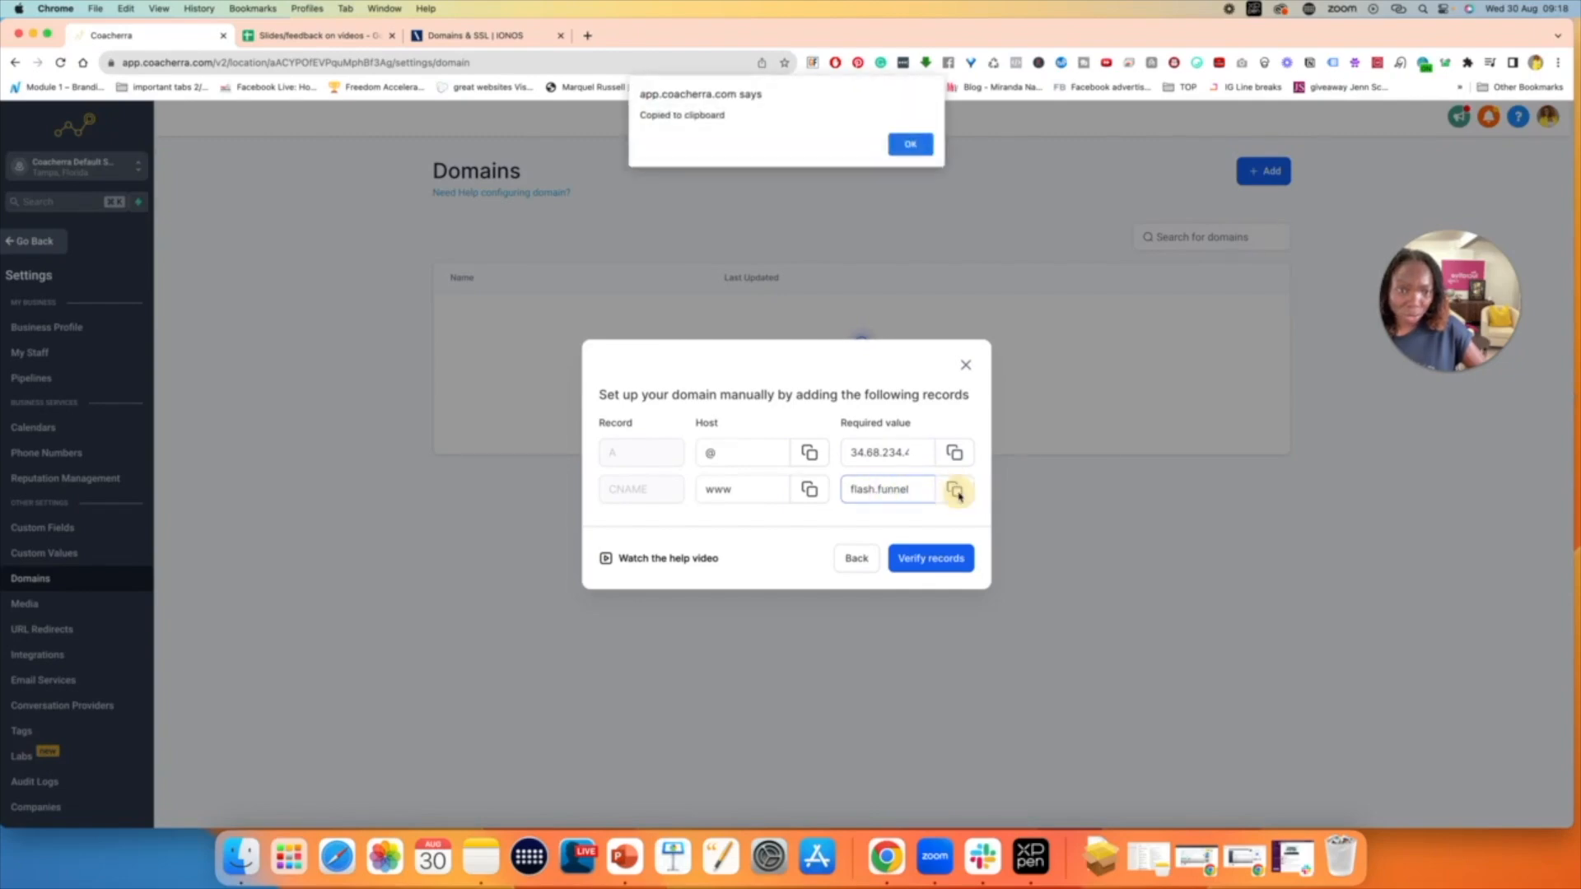
pyautogui.click(921, 142)
pyautogui.click(954, 492)
pyautogui.click(900, 152)
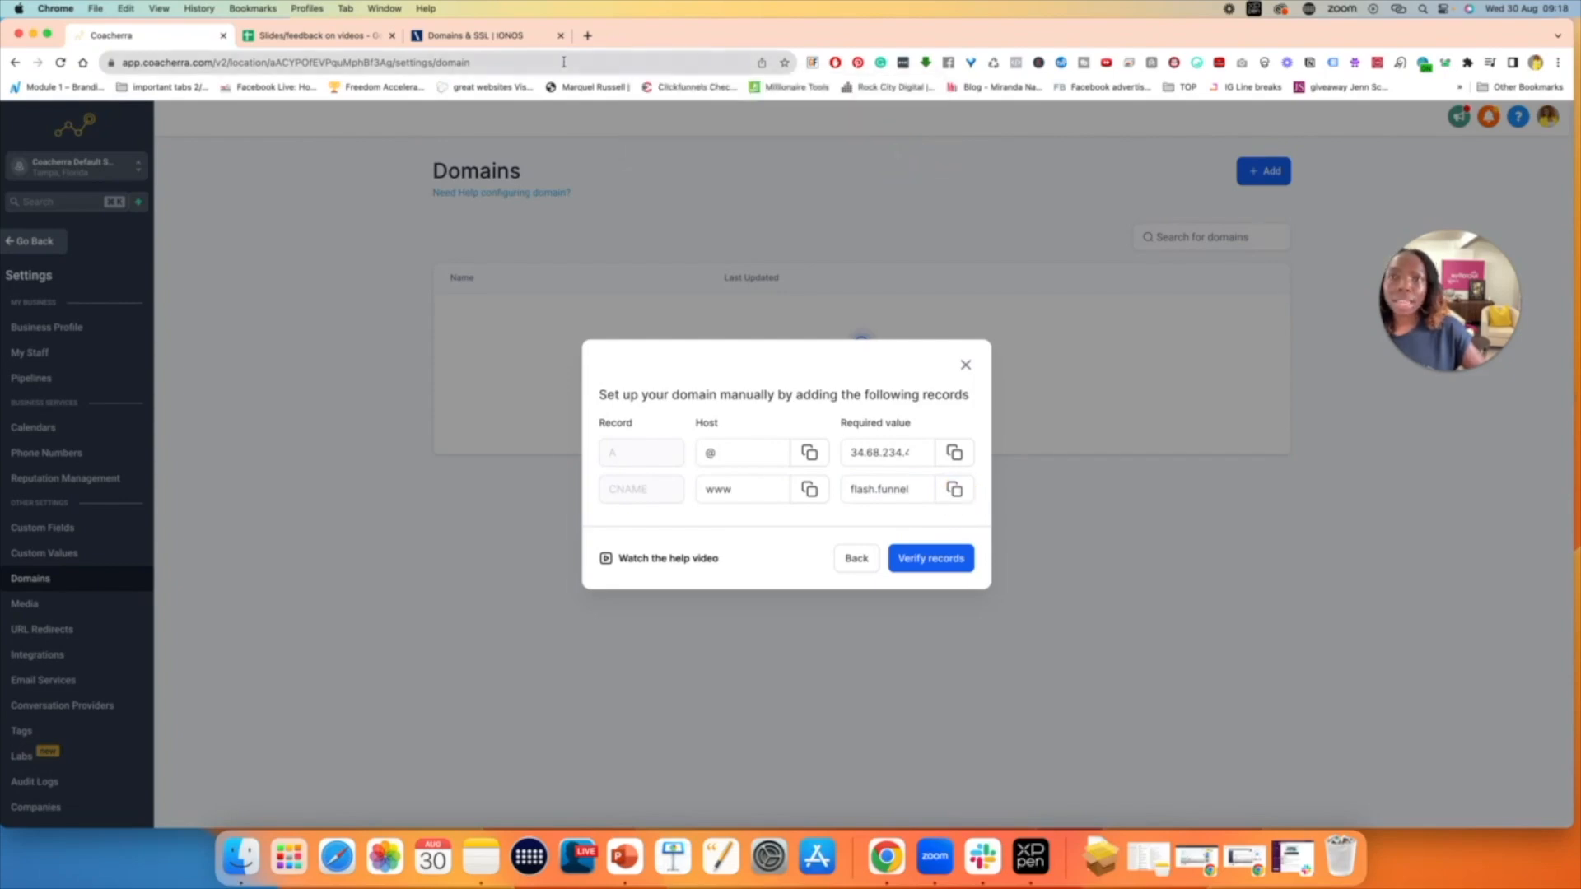
pyautogui.click(486, 36)
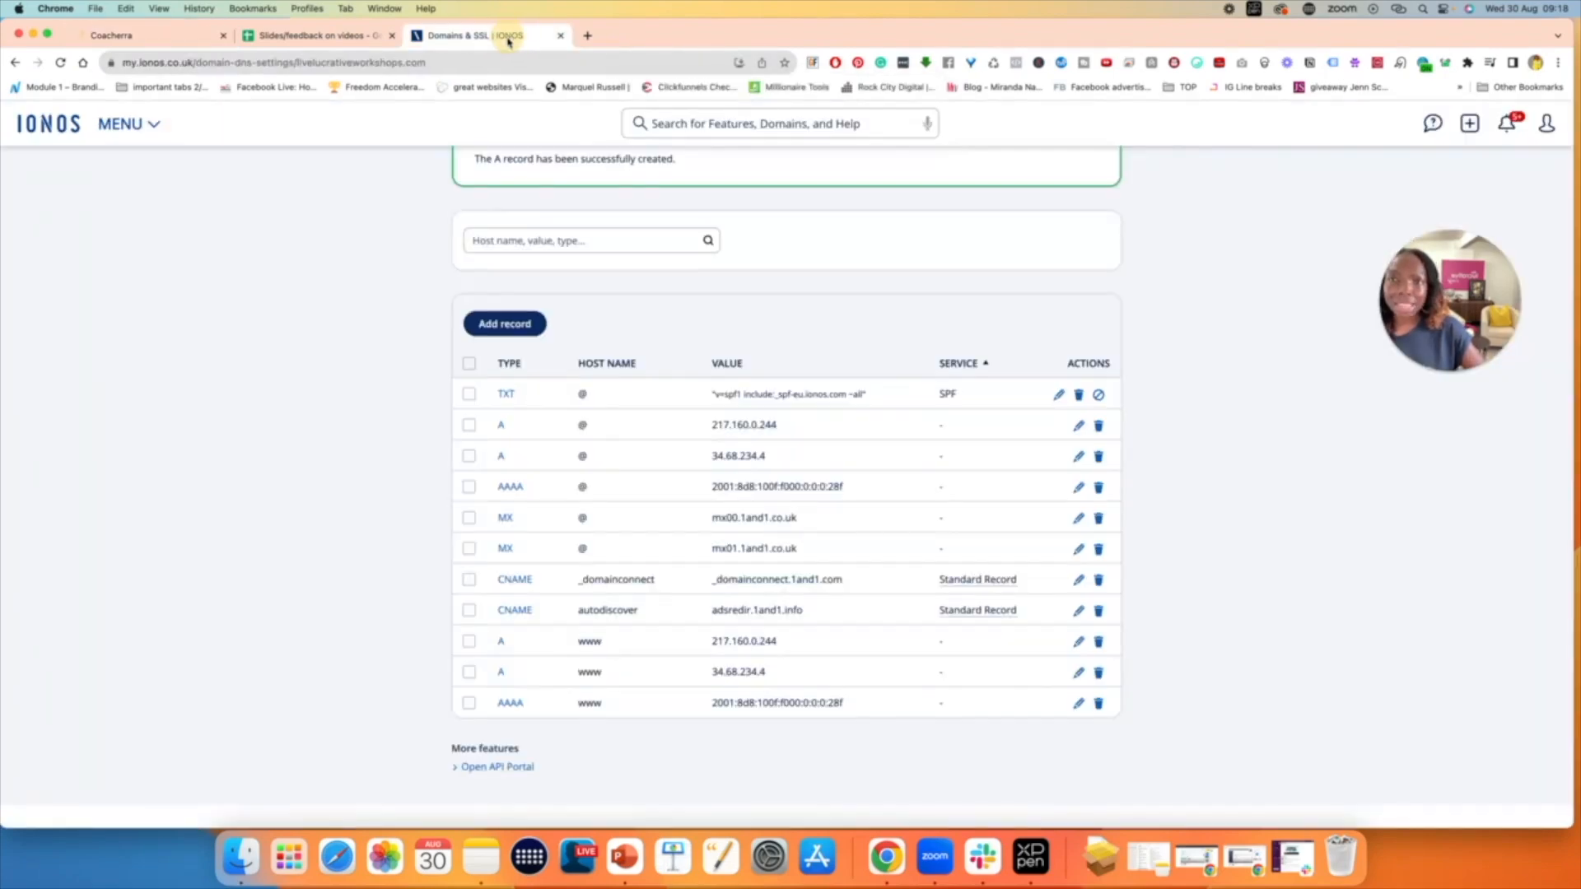
pyautogui.click(506, 327)
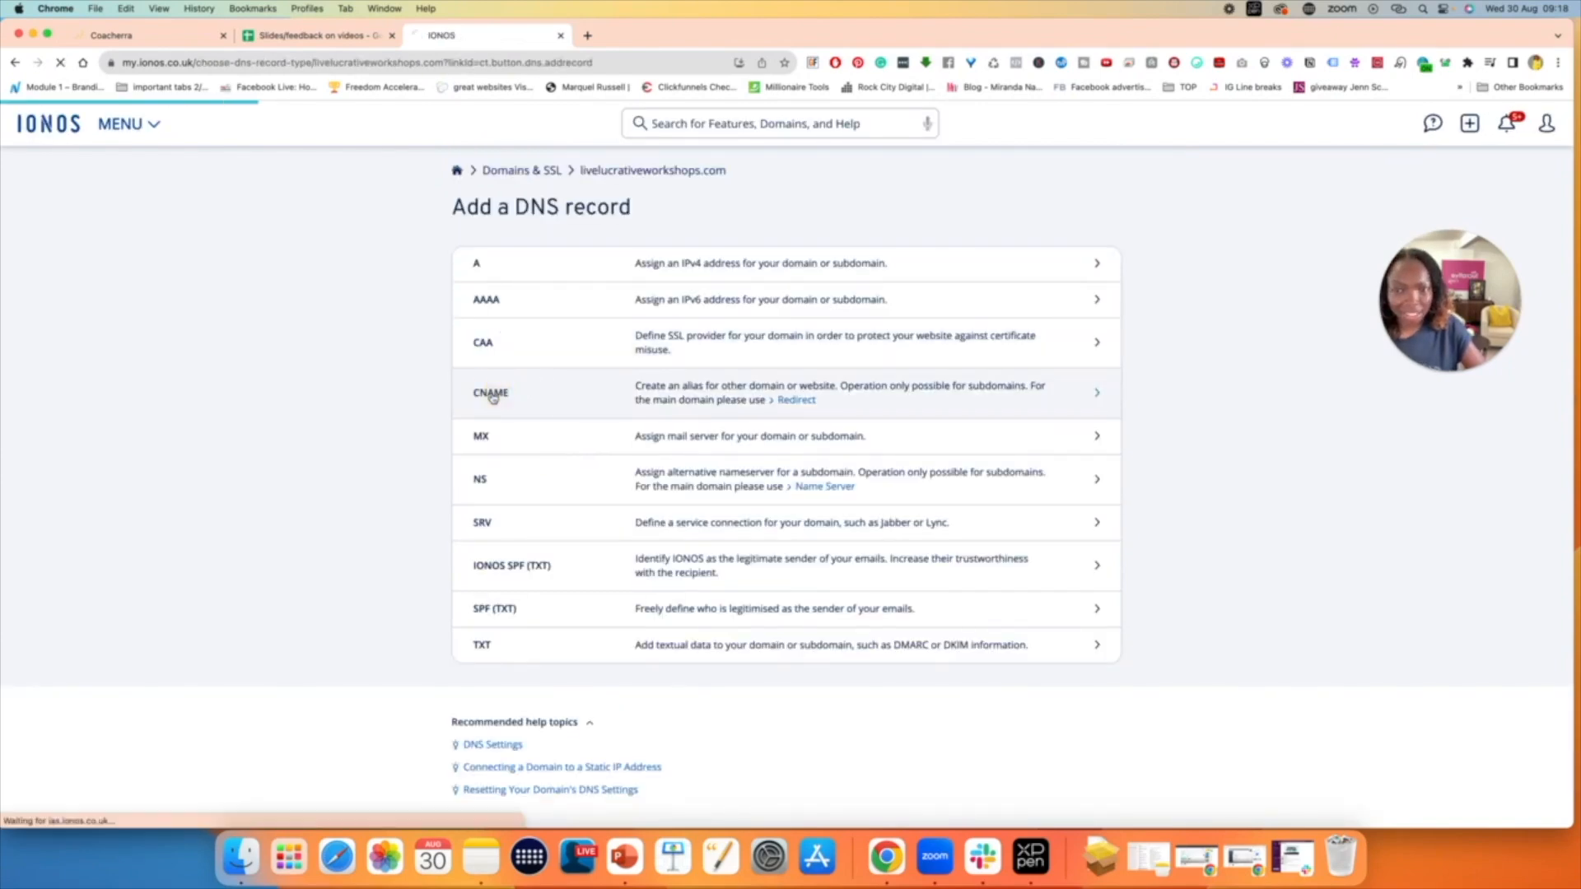
pyautogui.click(491, 394)
pyautogui.click(717, 327)
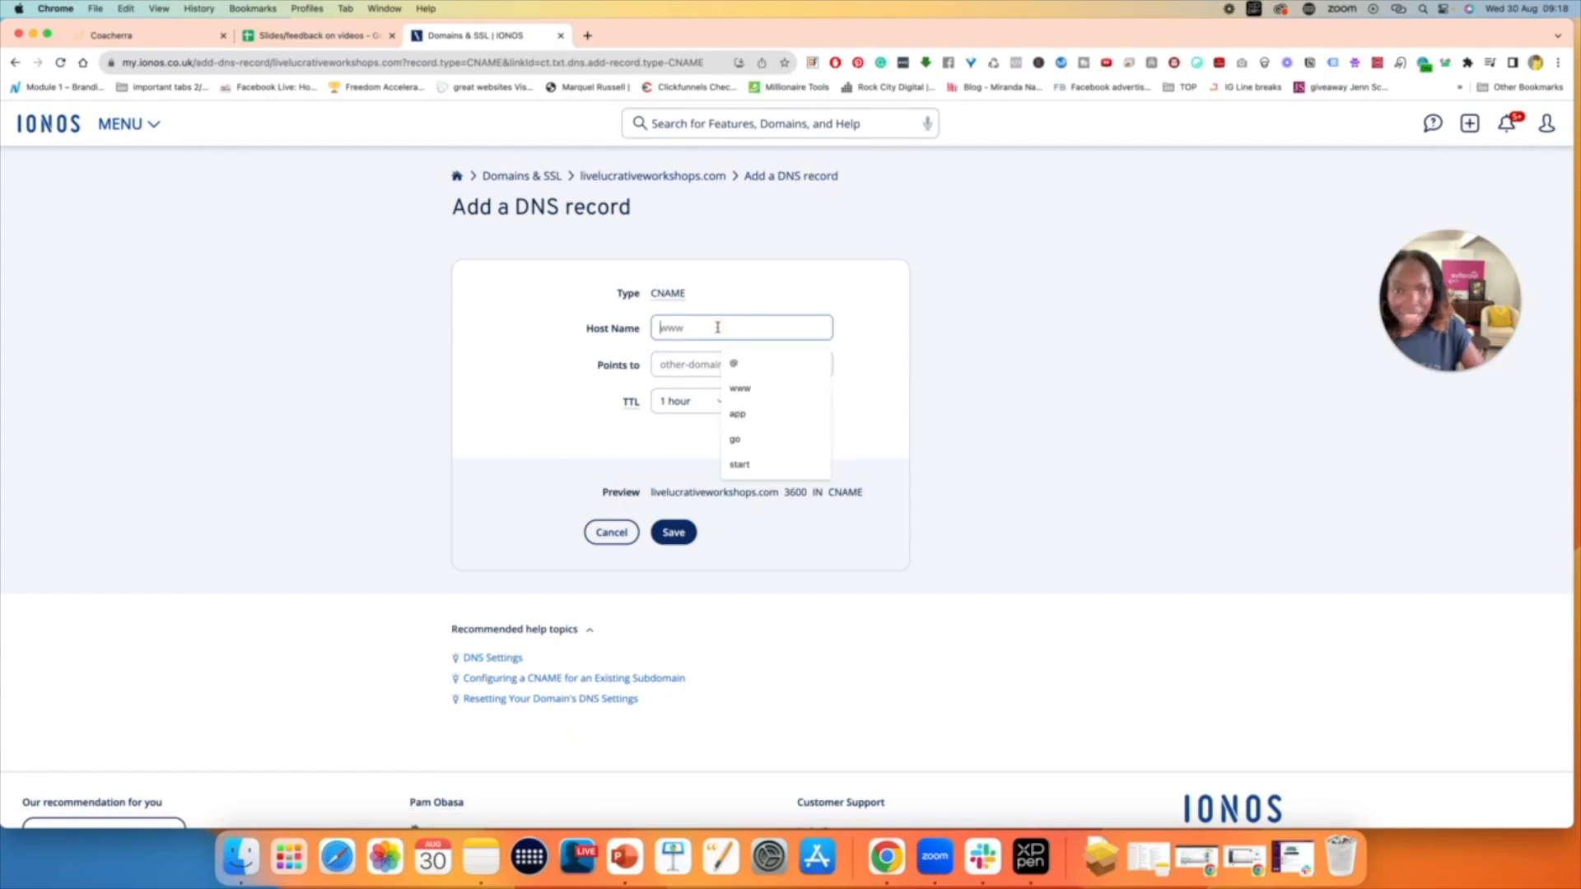
pyautogui.click(748, 390)
pyautogui.doubleClick(656, 329)
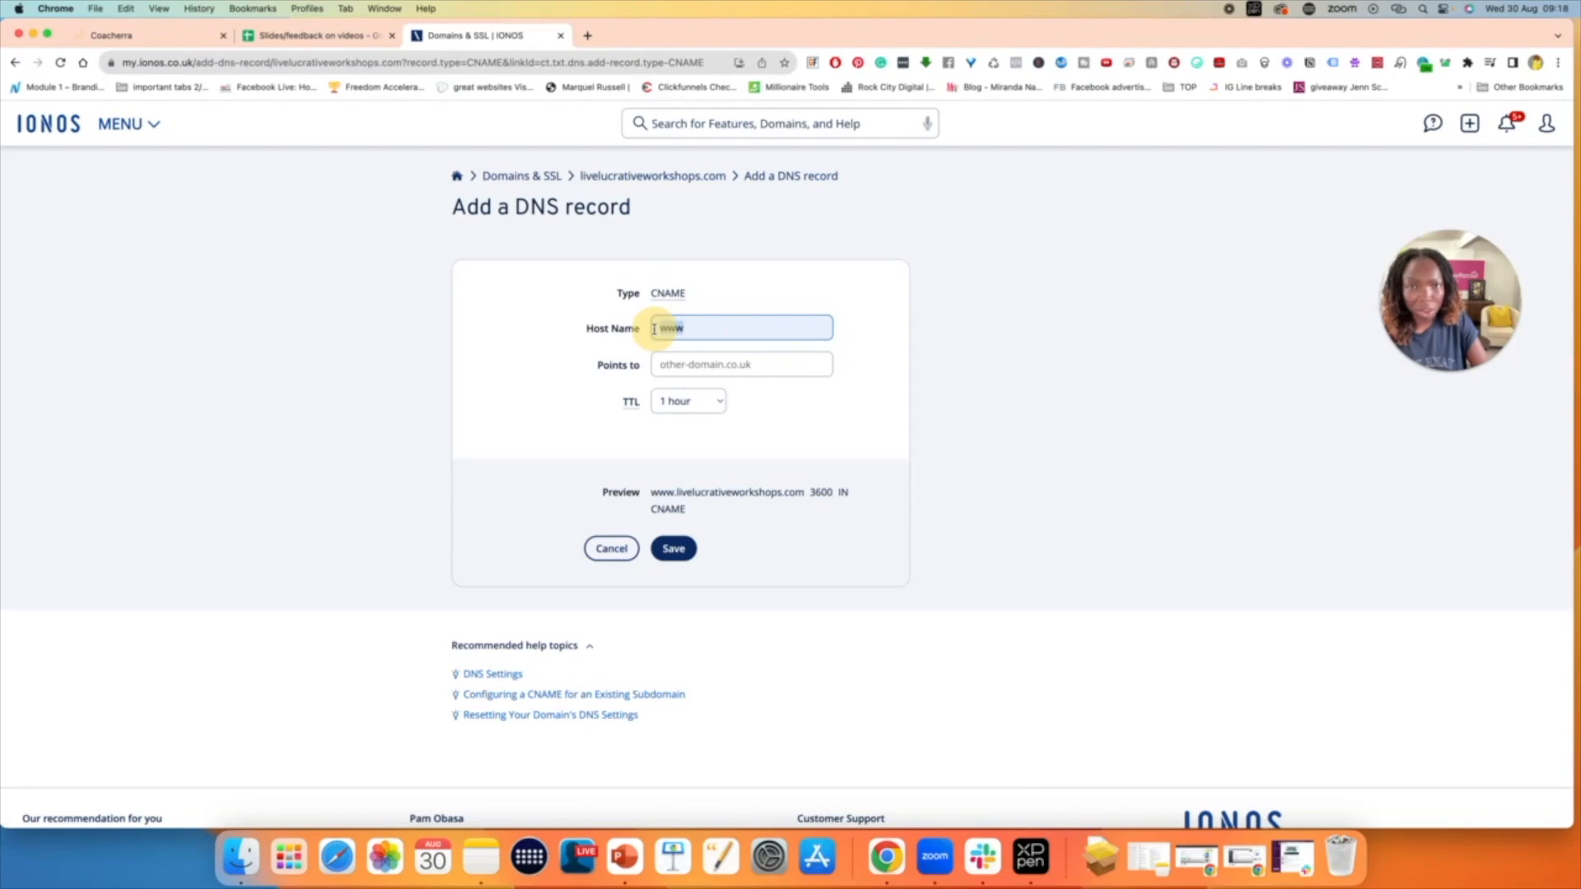
pyautogui.click(765, 327)
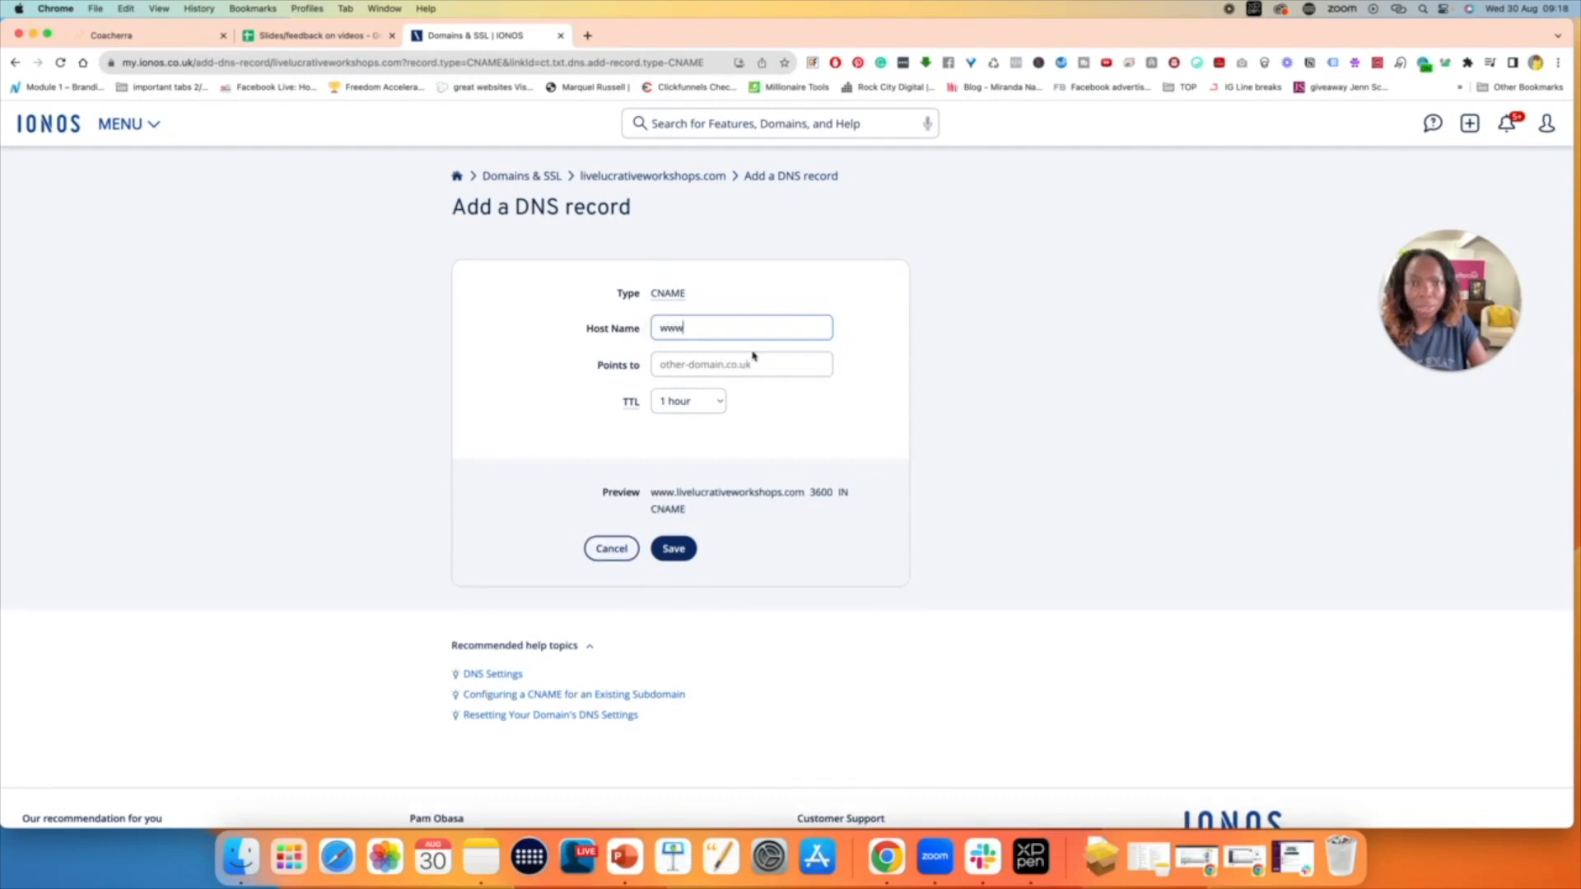
# - Point the CNAME record to flash.funnels.msgsndr.com and save it, accepting that the conflicting www records are disabled
pyautogui.click(706, 365)
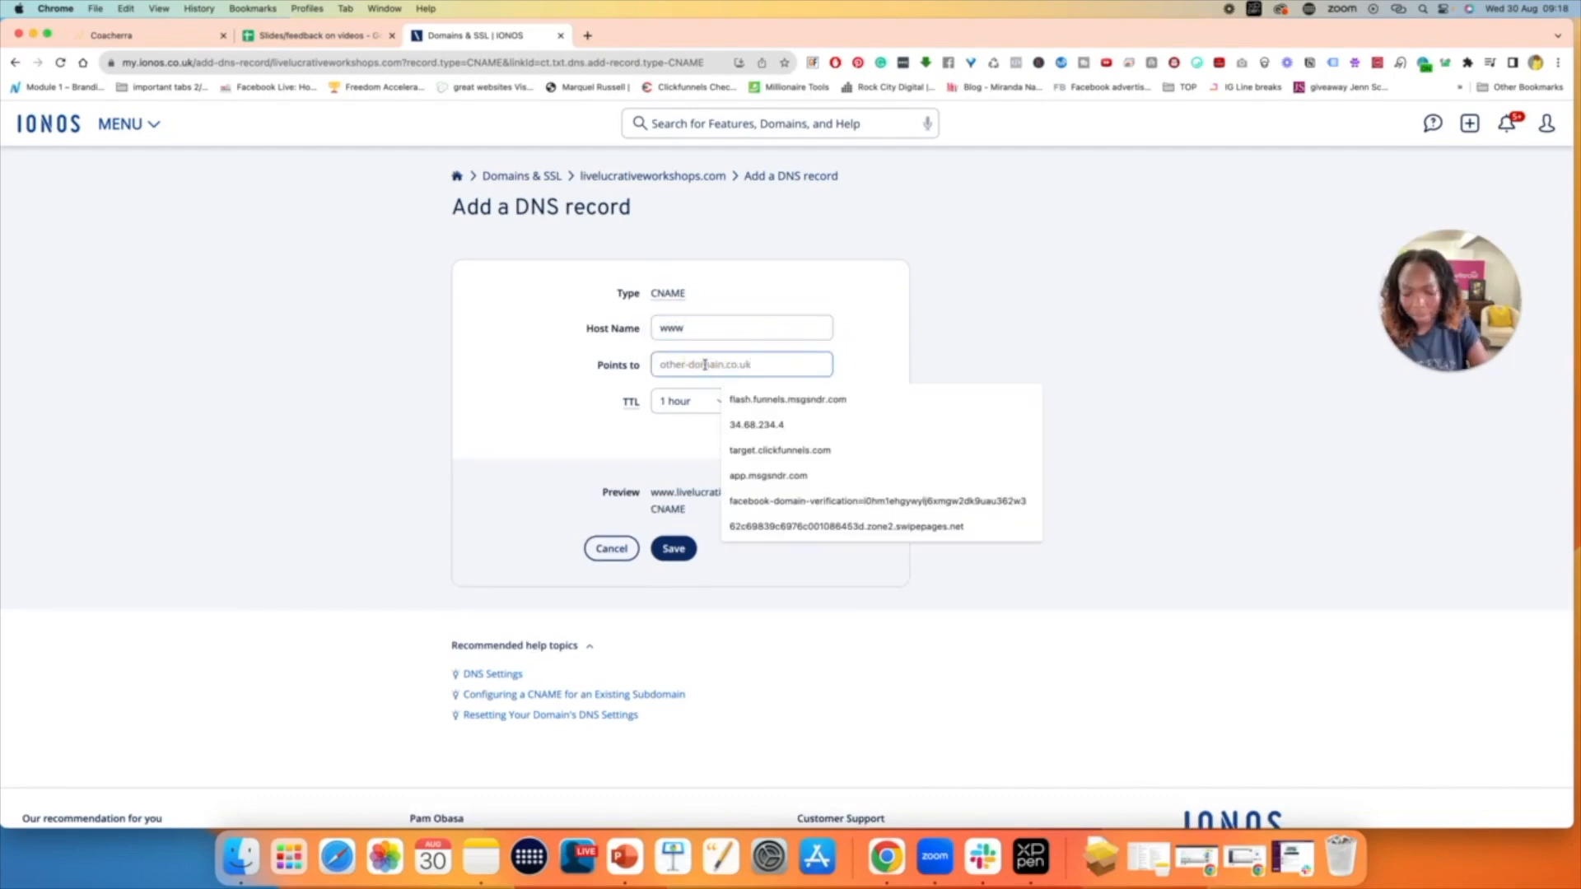
pyautogui.press('Down')
pyautogui.press('Return')
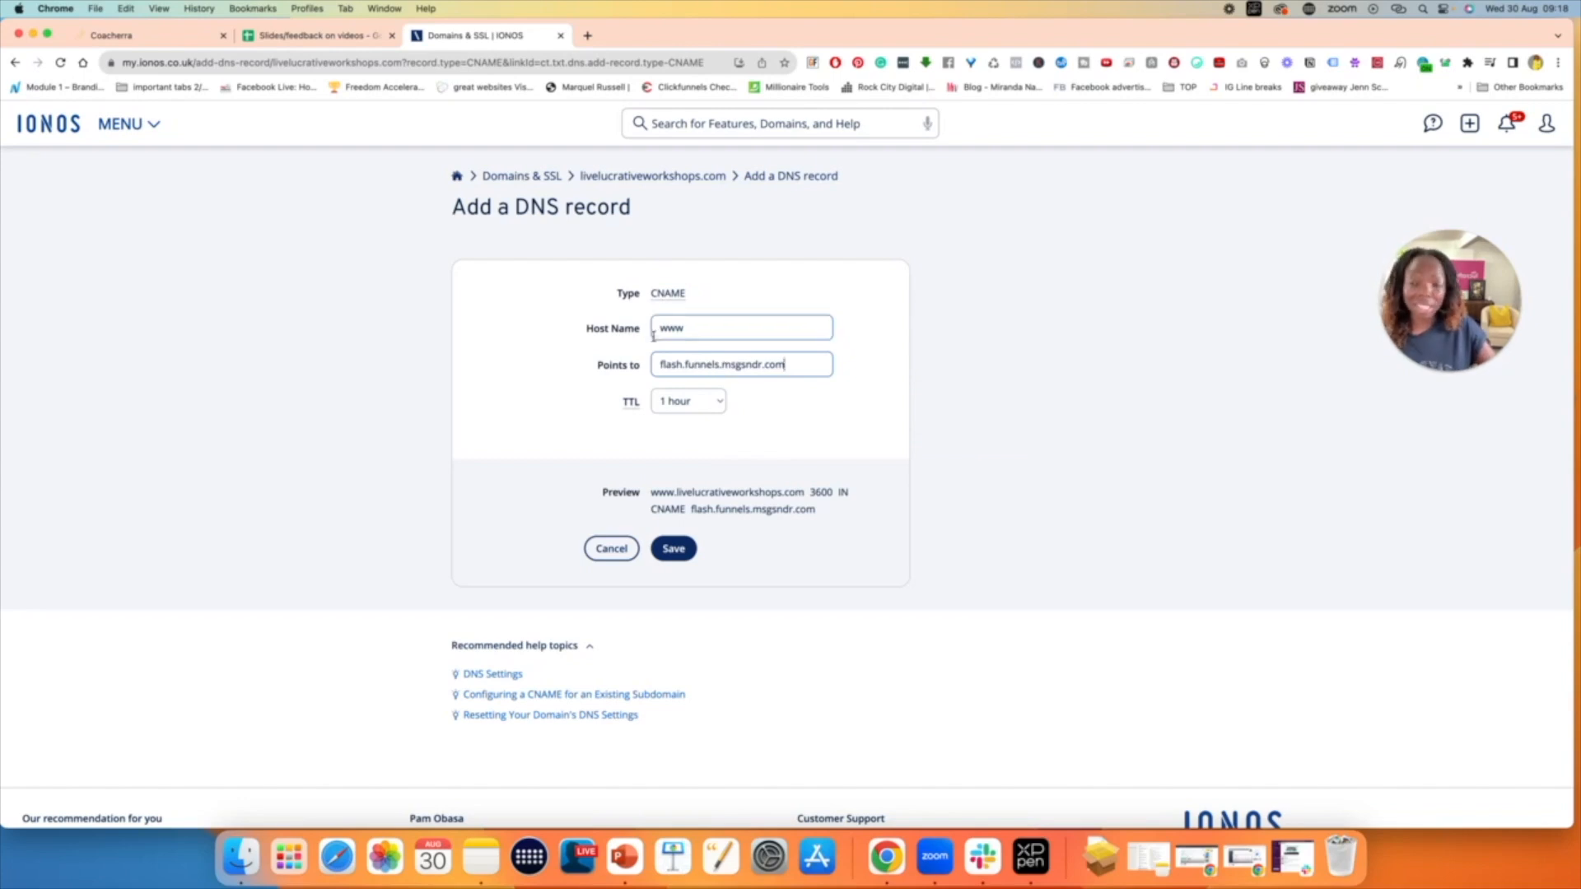
pyautogui.click(675, 549)
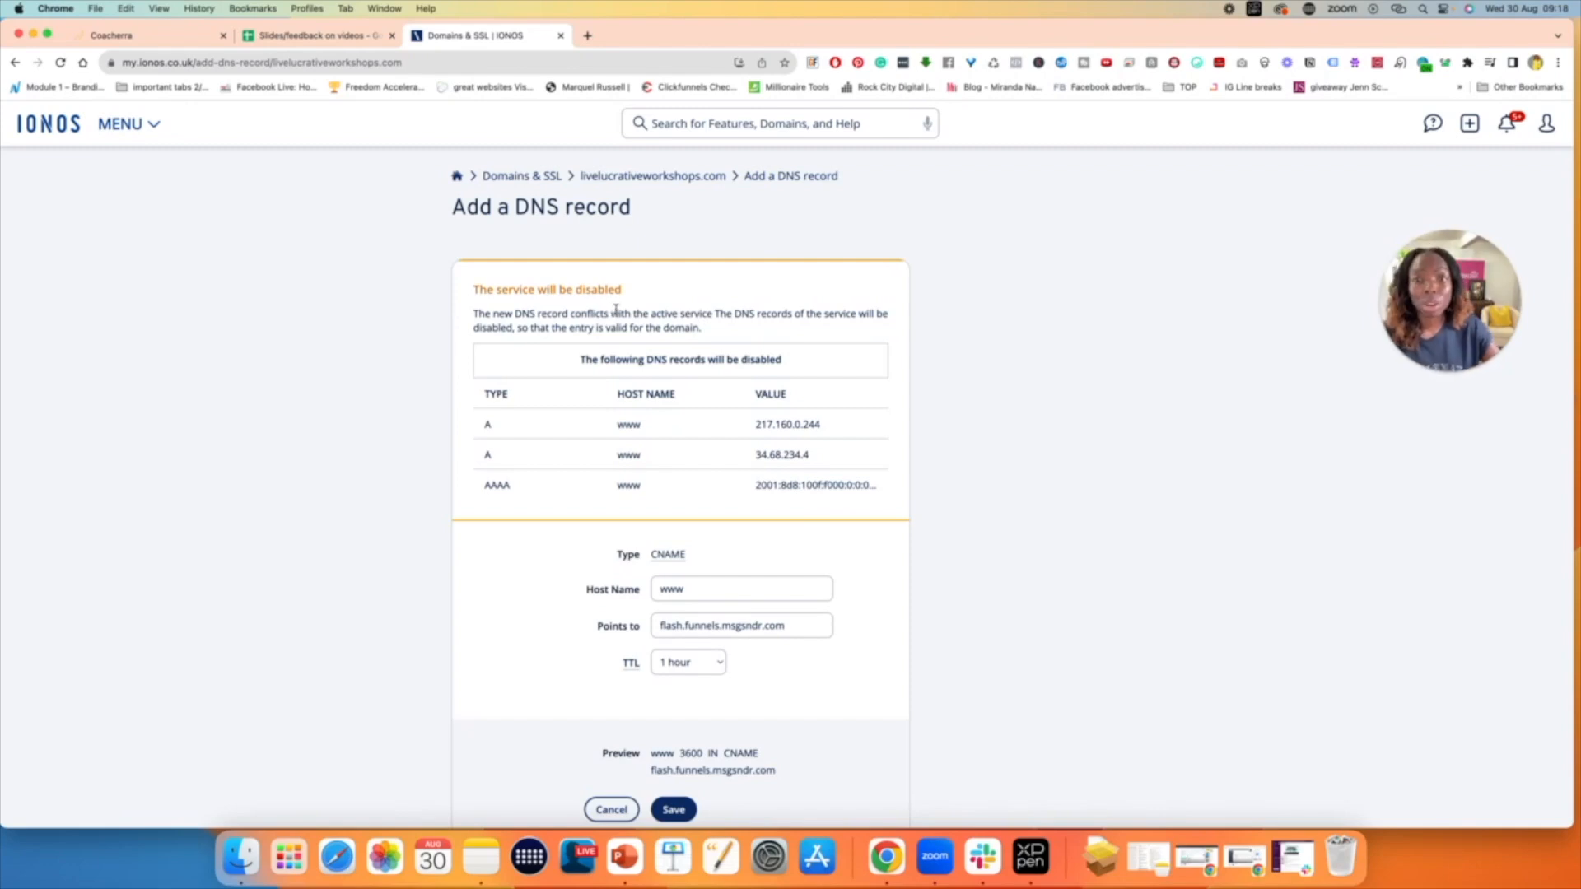
pyautogui.scroll(-5, 616, 311)
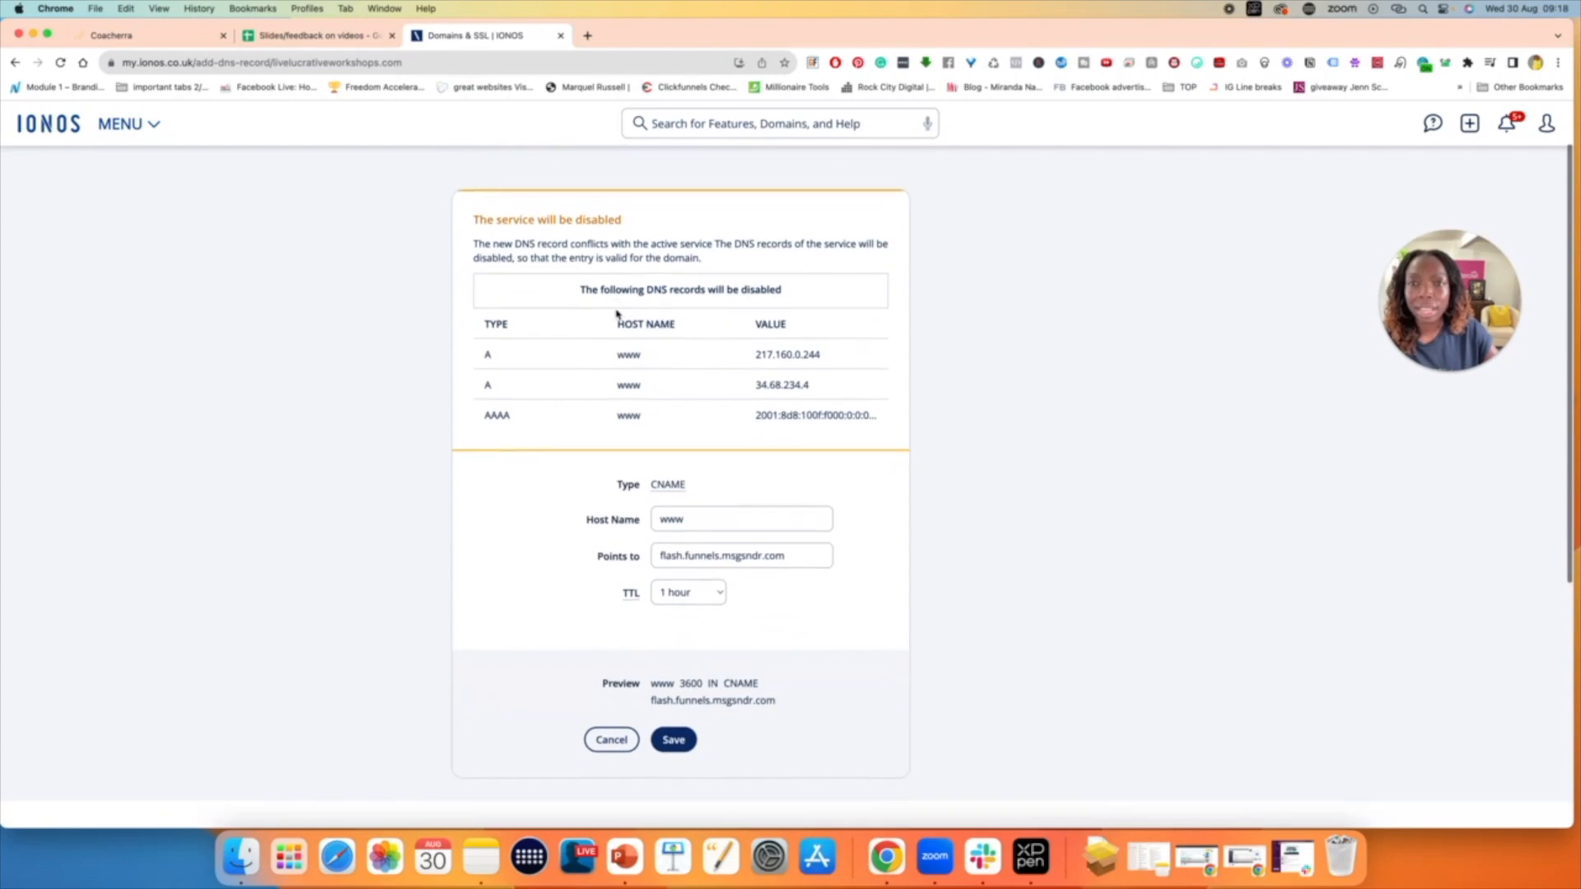
pyautogui.click(674, 634)
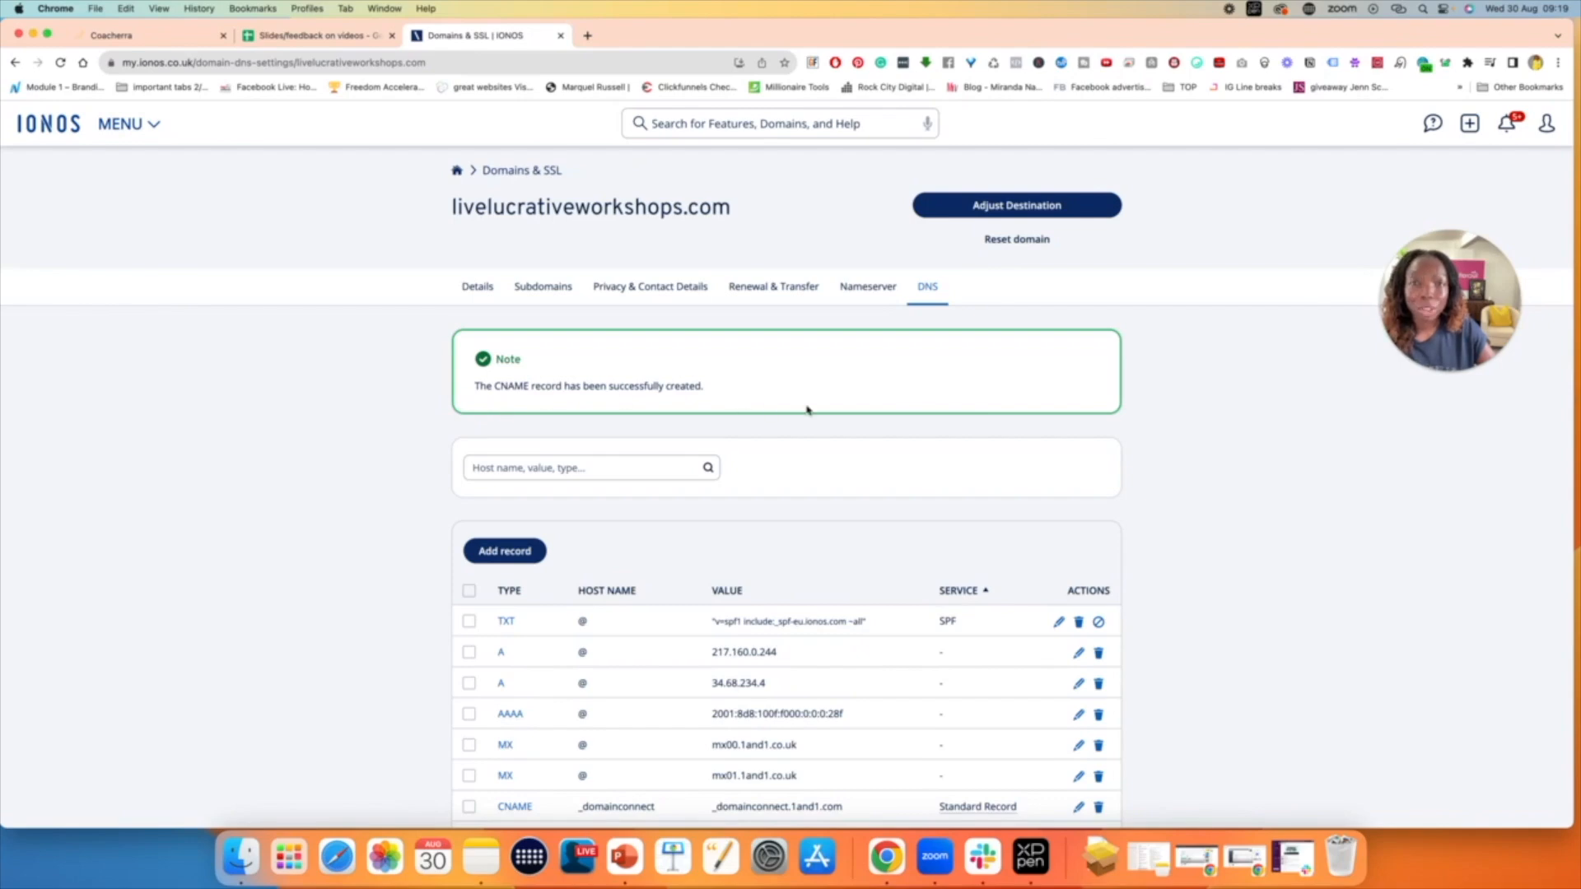
pyautogui.scroll(-1, 807, 411)
pyautogui.scroll(-3, 808, 411)
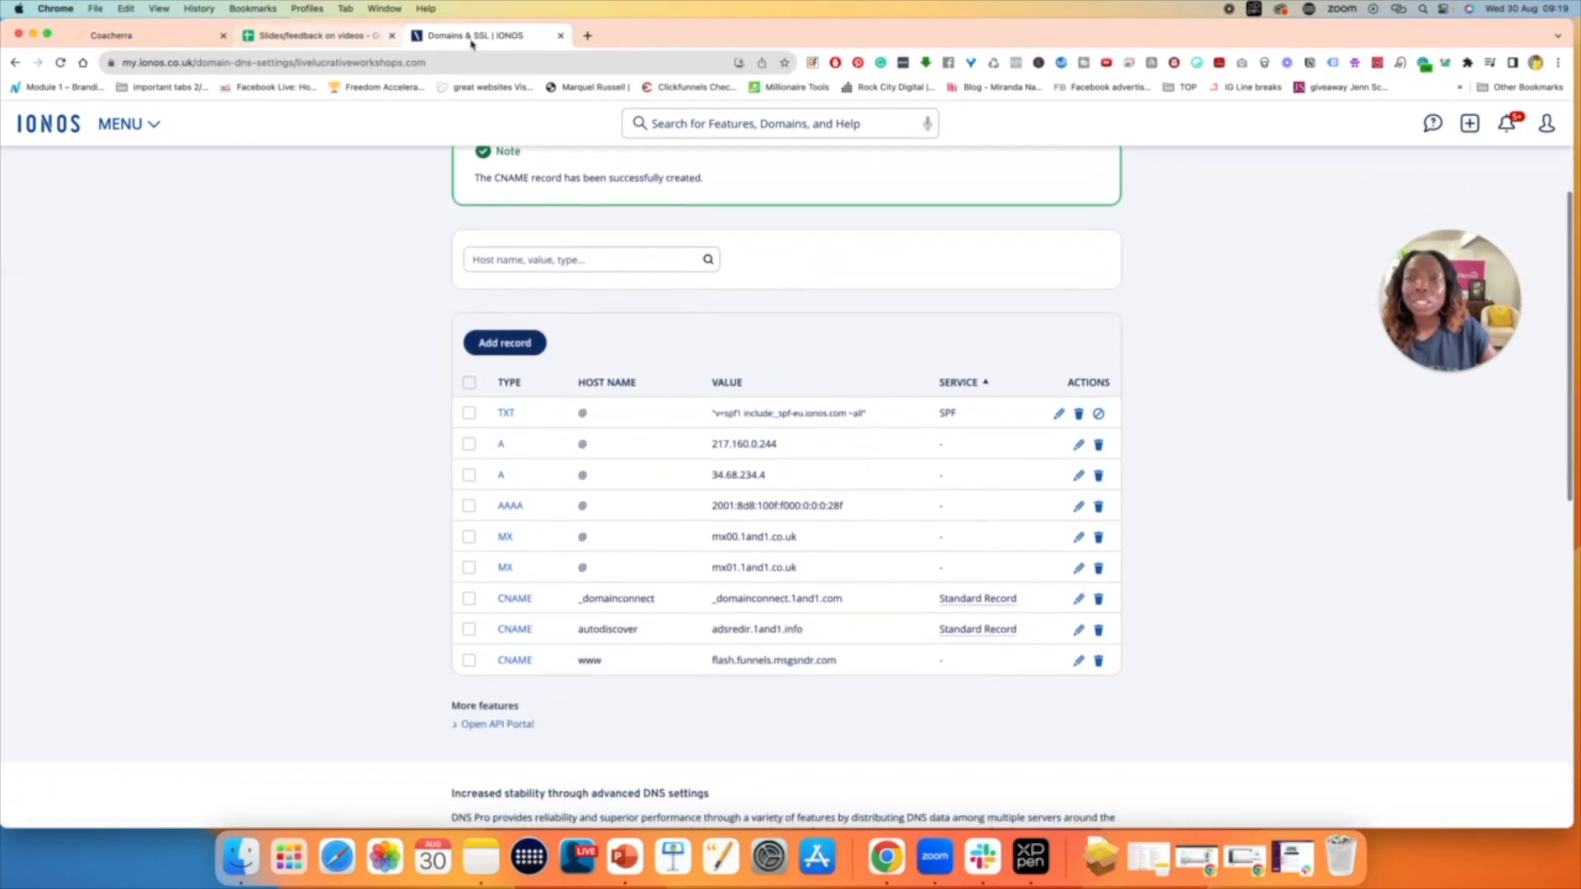
# - Verify the records in Coacherra and choose The Lucrative Summit Funnel *** CLONE BEFORE EDIT *** as the funnel for the domain
pyautogui.click(155, 37)
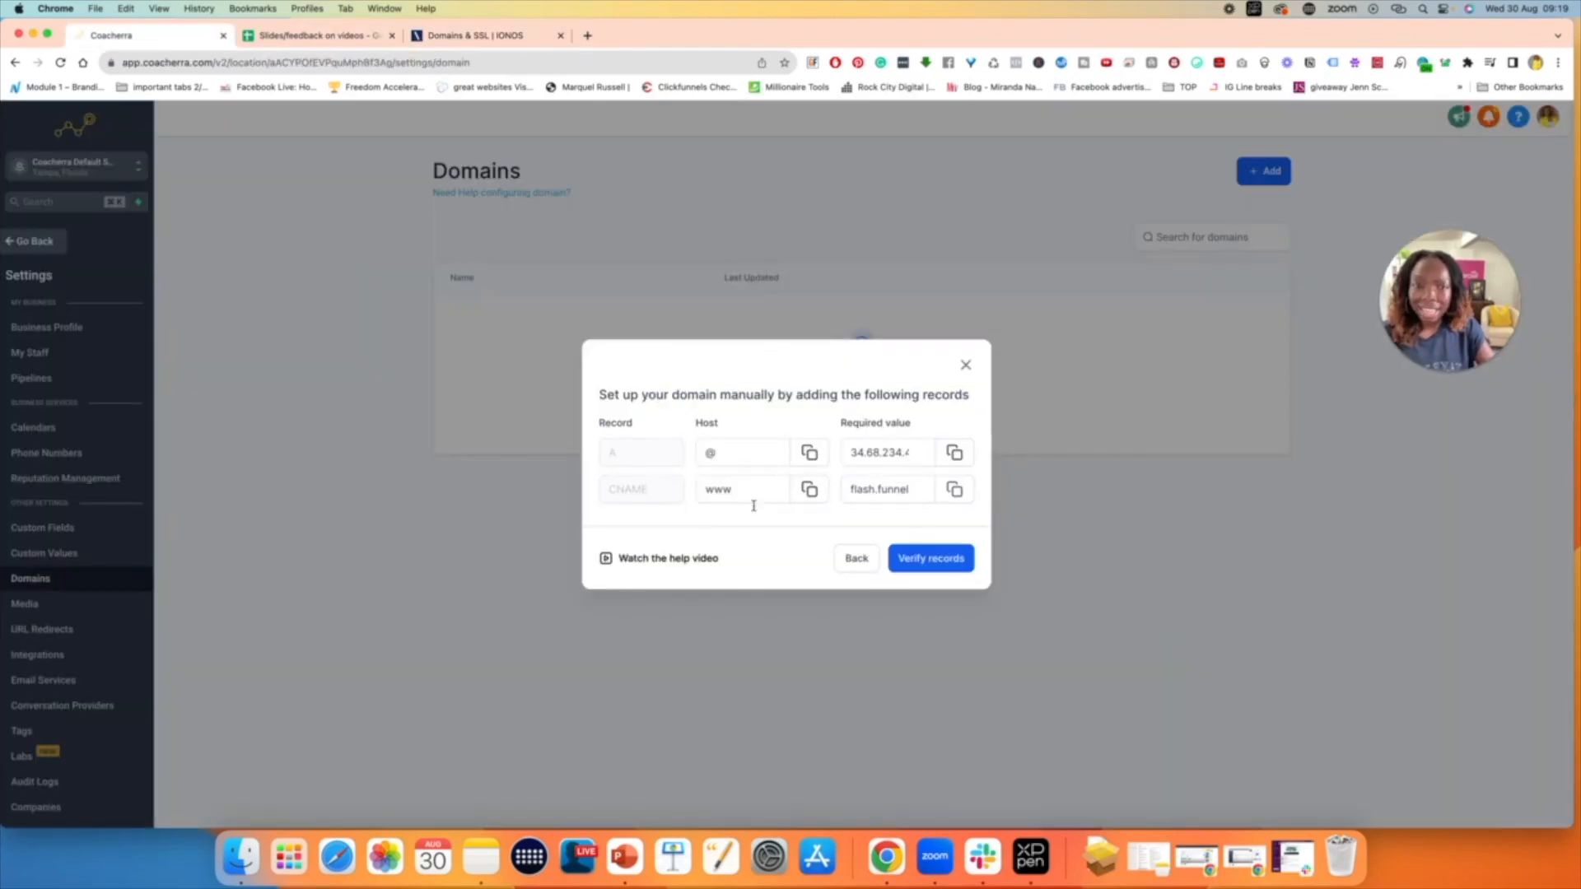
pyautogui.click(943, 562)
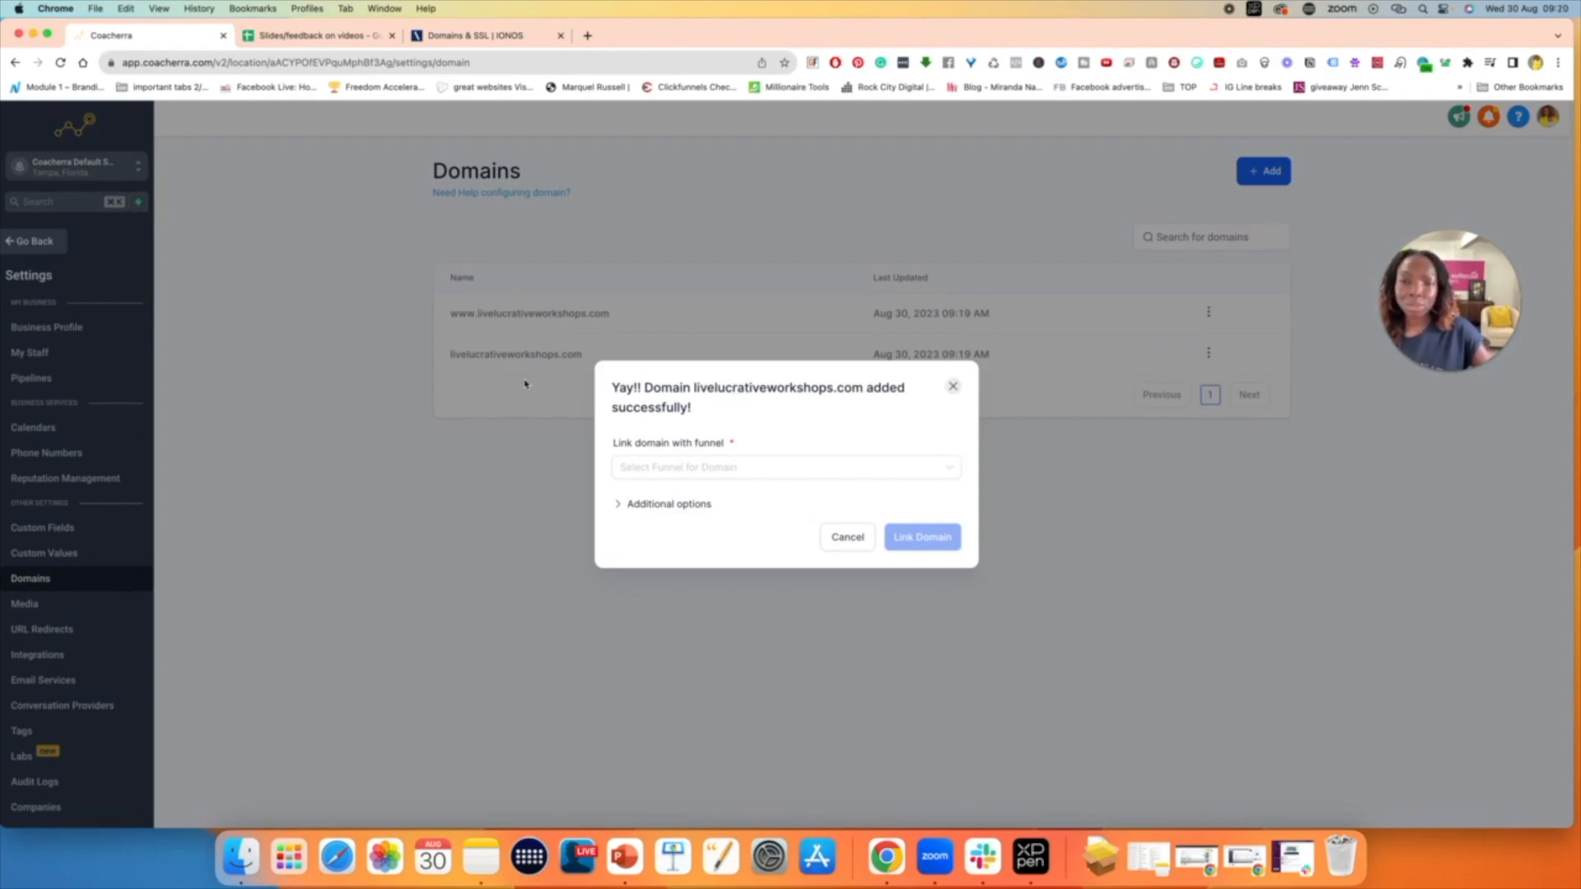
pyautogui.click(718, 467)
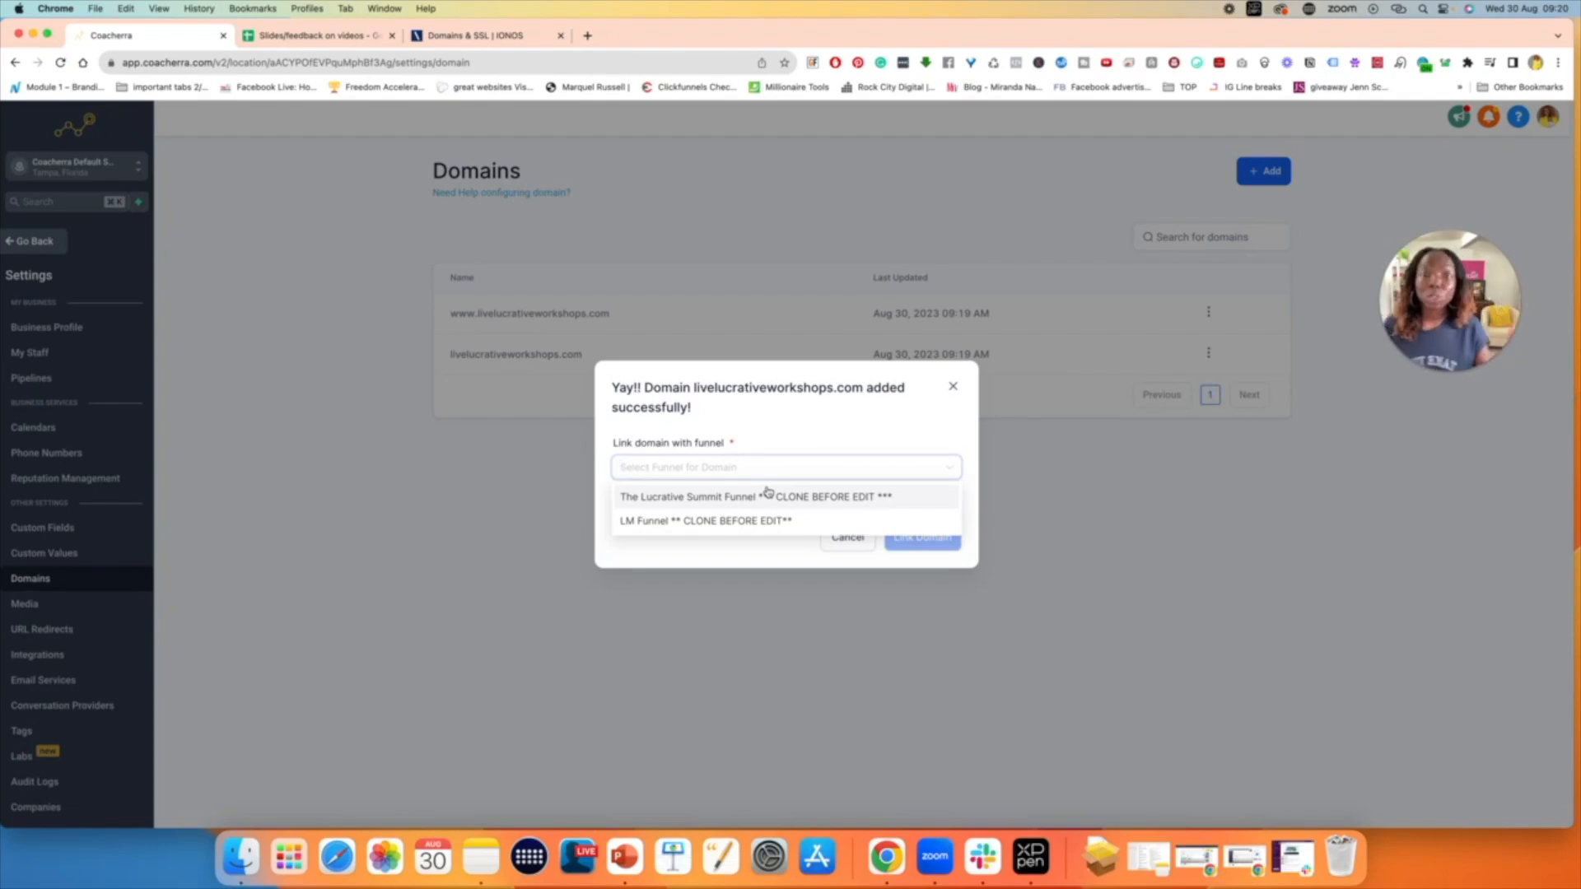
pyautogui.click(706, 500)
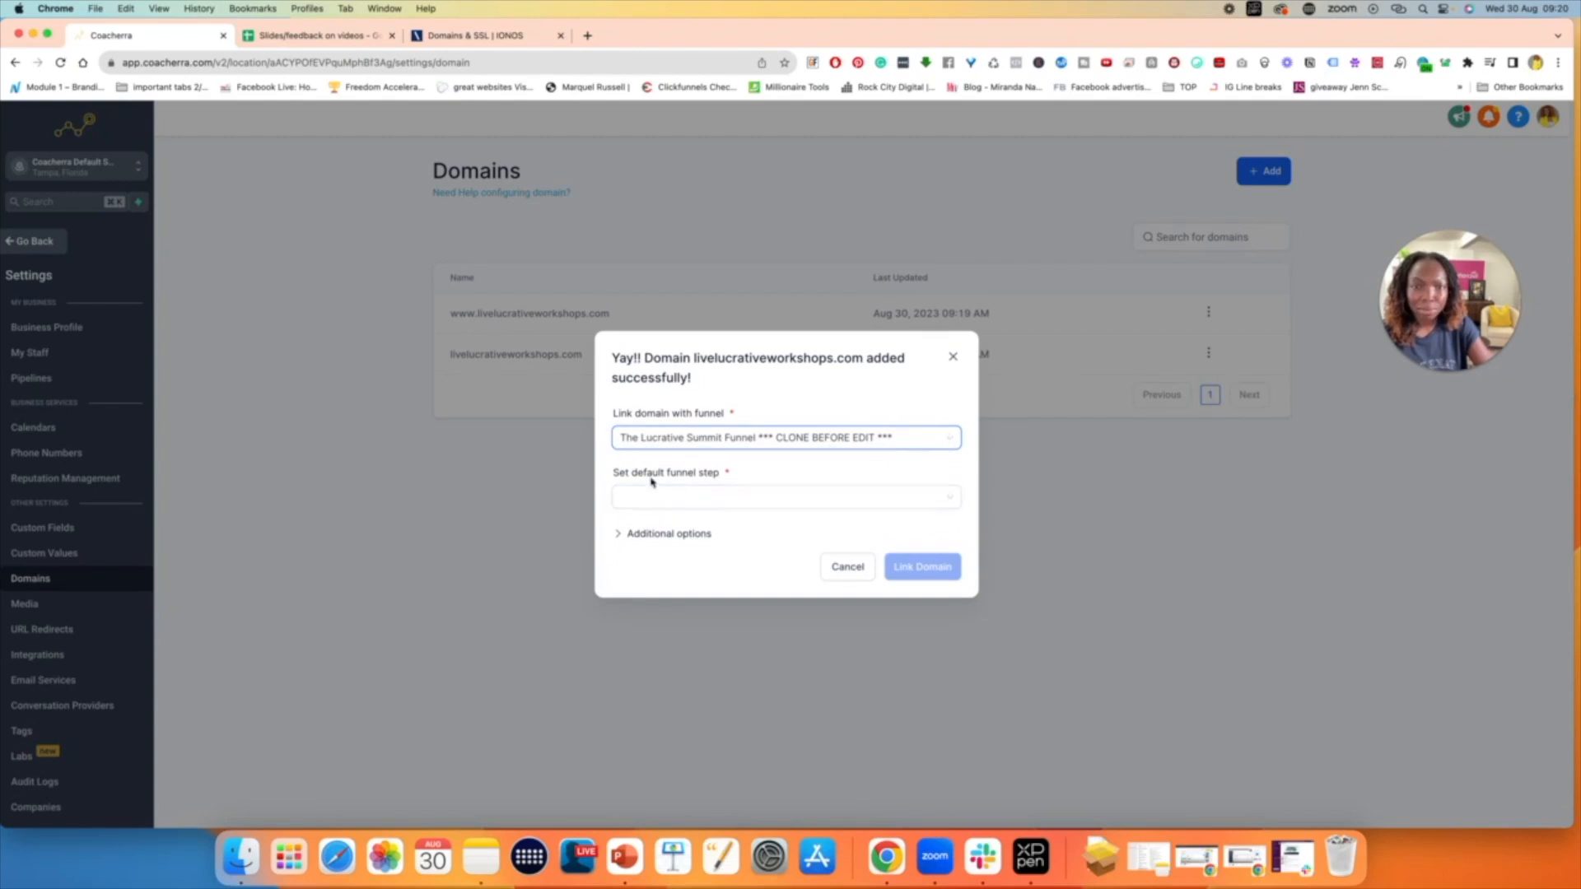
# - Set the domain's default funnel step to Optin
pyautogui.click(622, 492)
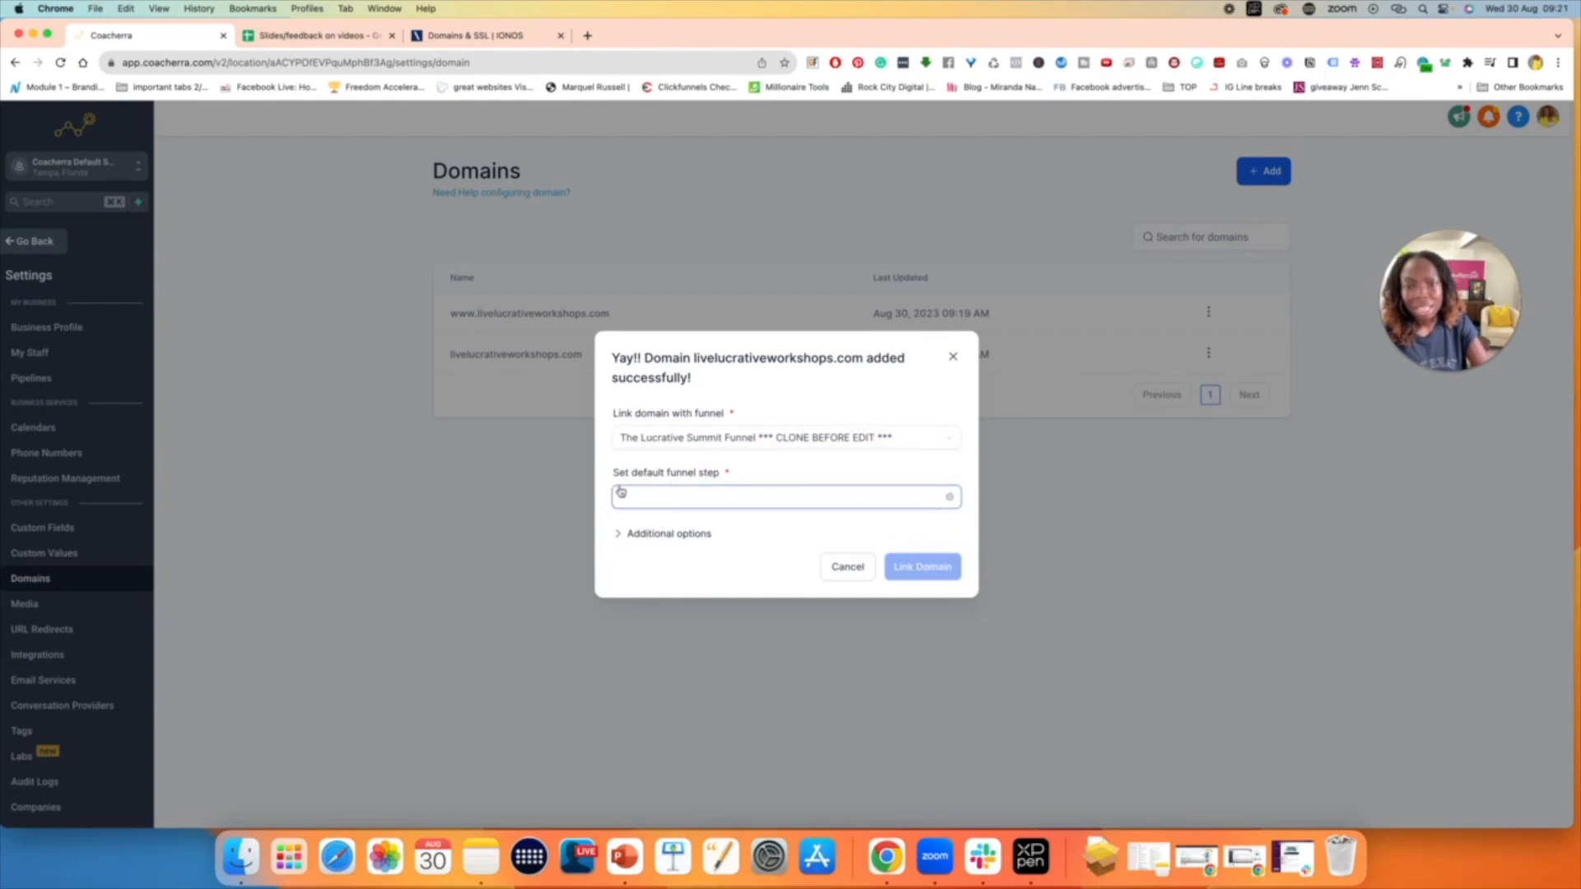
pyautogui.click(713, 497)
pyautogui.click(660, 557)
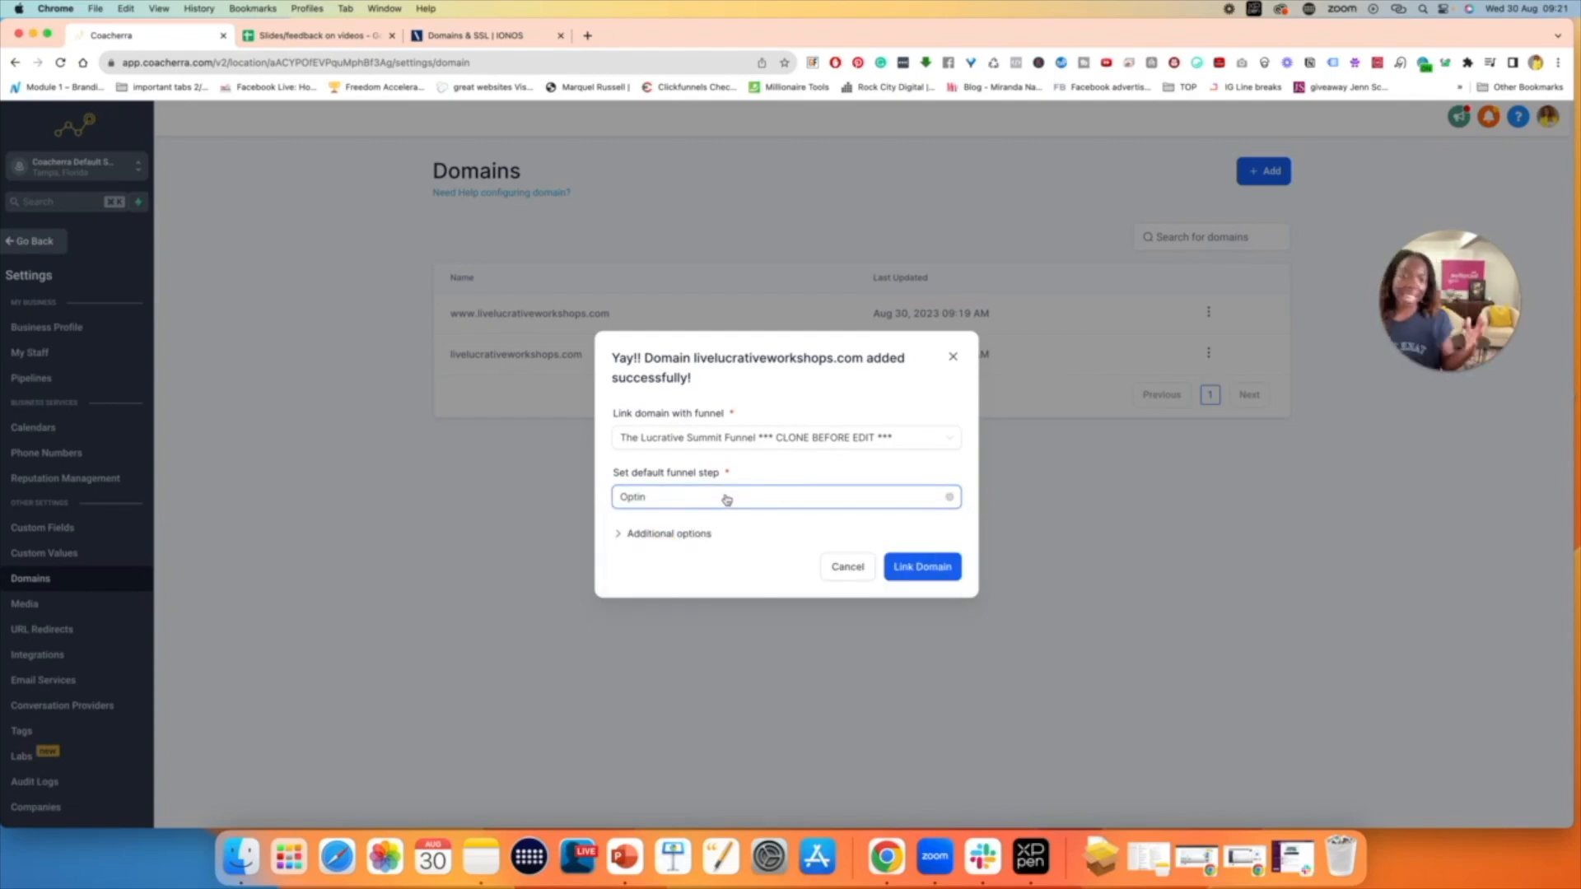
# - Set the default 404/error page to the Optin page of The Lucrative Summit Funnel and link the domain
pyautogui.click(632, 535)
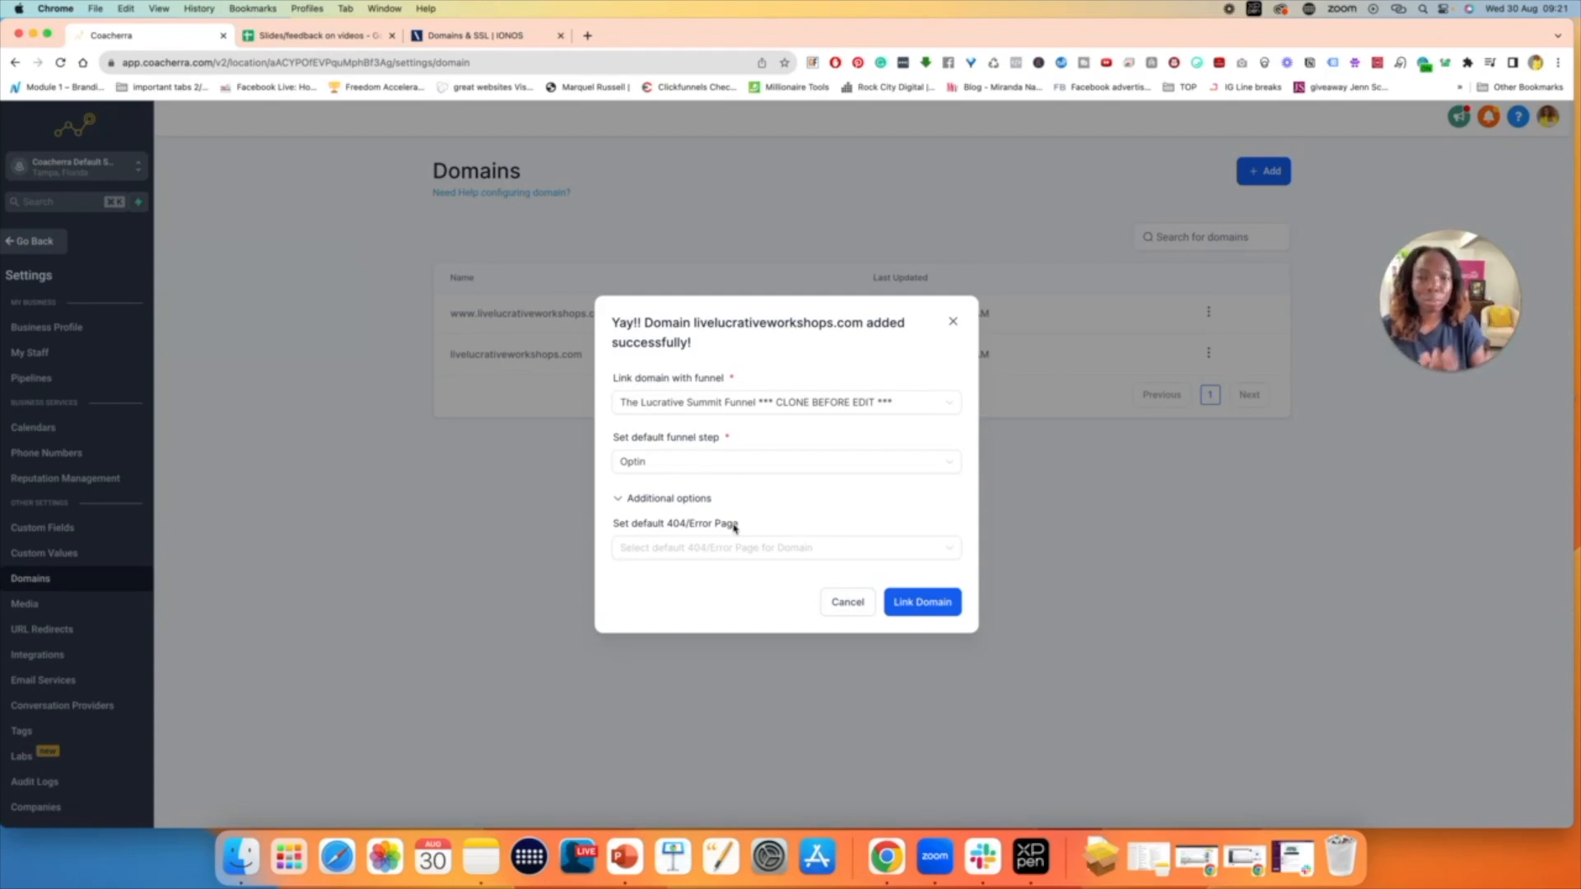
pyautogui.click(740, 548)
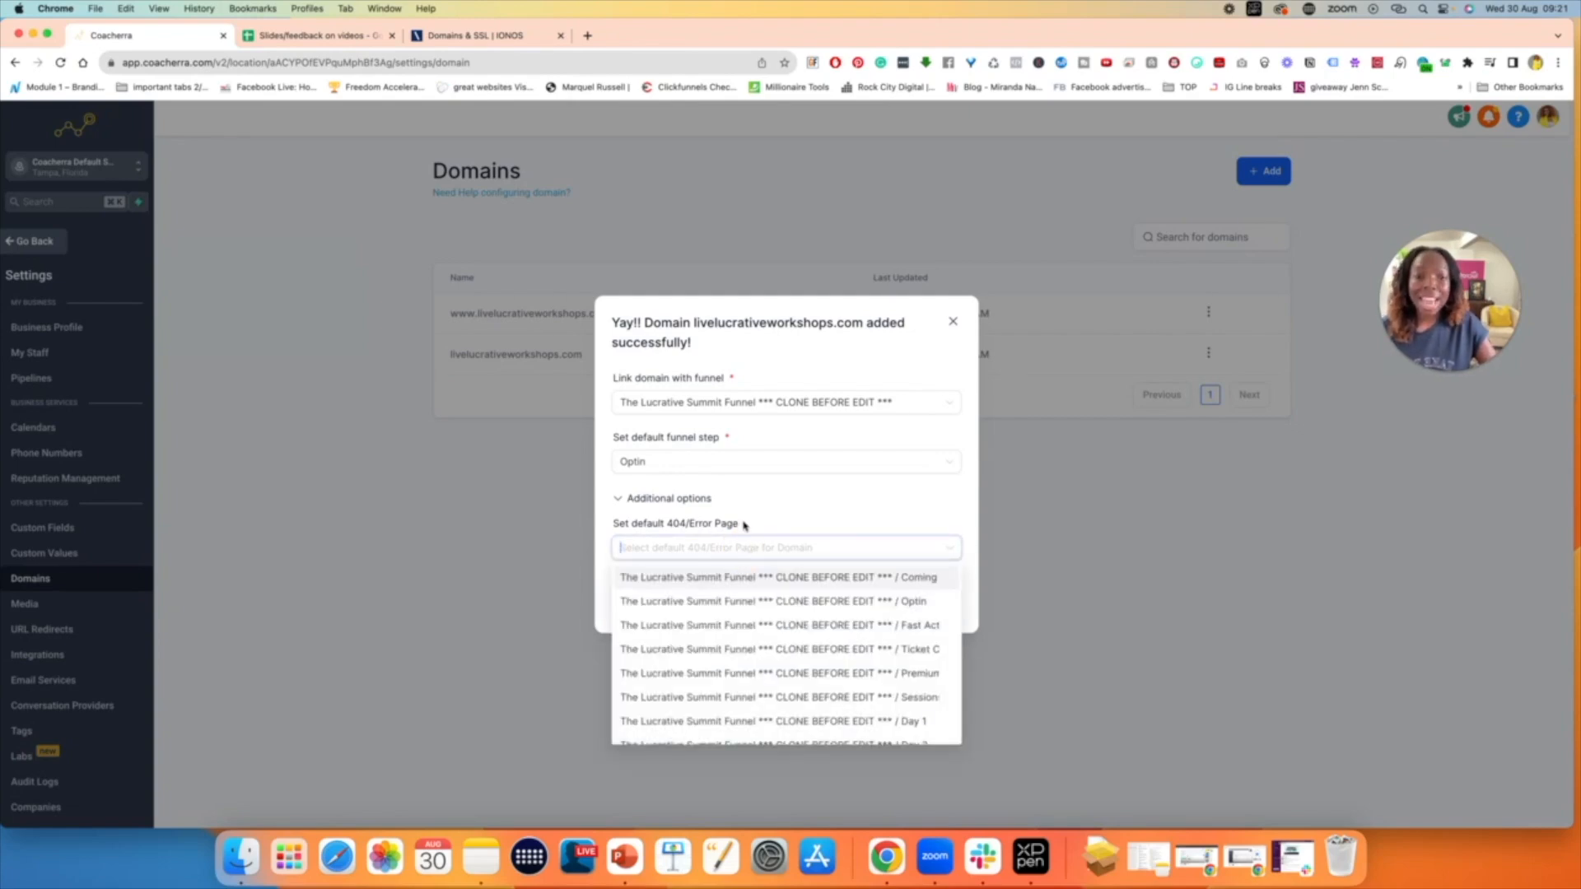
pyautogui.scroll(-5, 766, 659)
pyautogui.scroll(5, 767, 659)
pyautogui.click(784, 602)
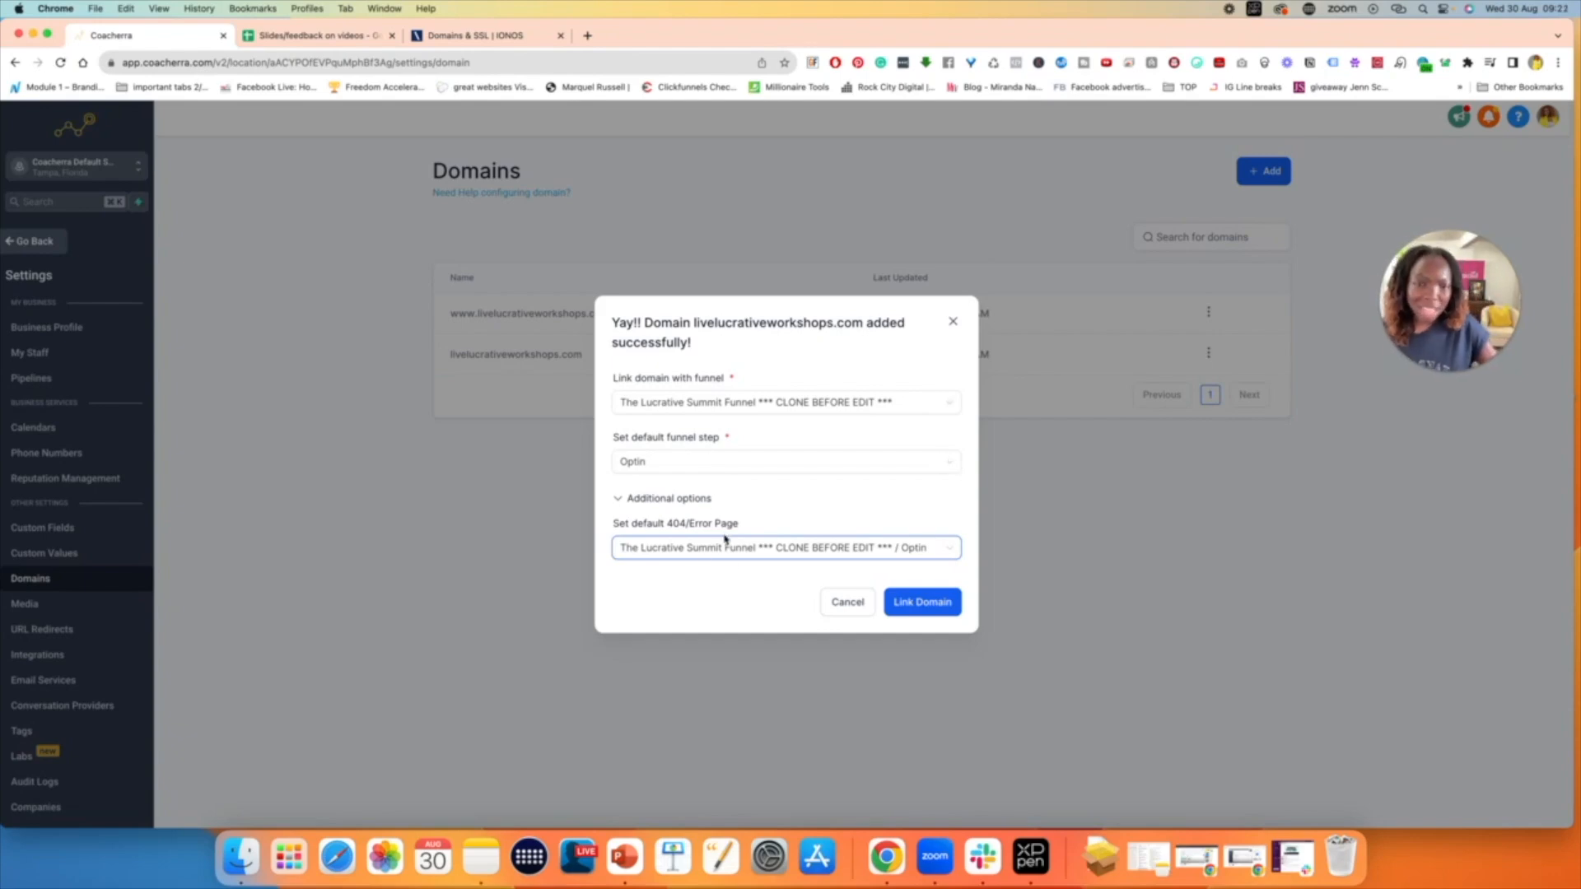
pyautogui.click(920, 604)
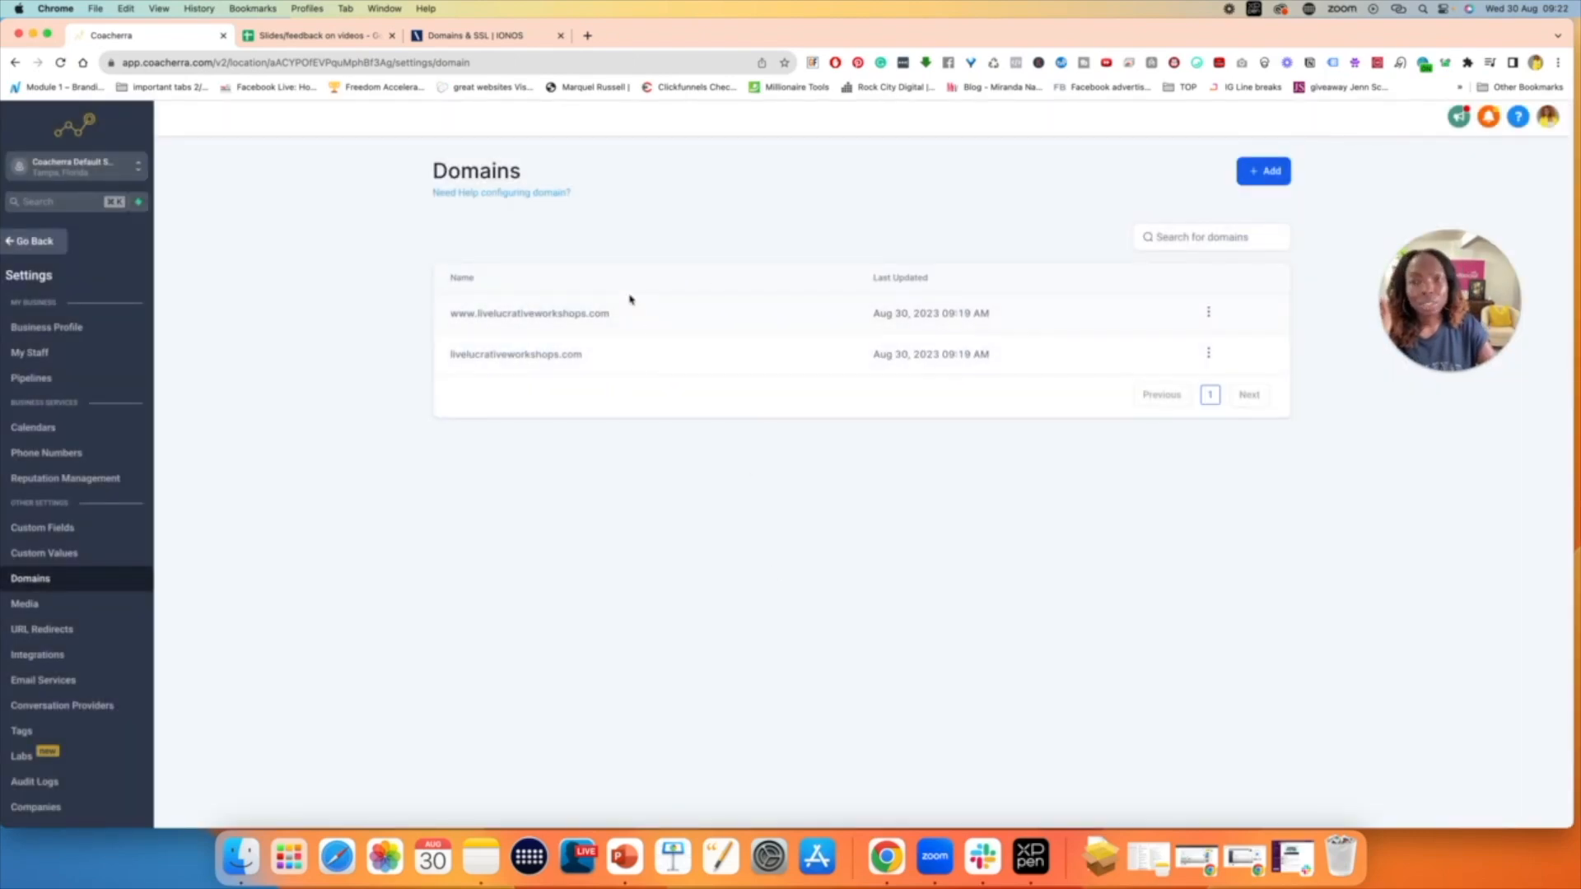
pyautogui.click(1208, 312)
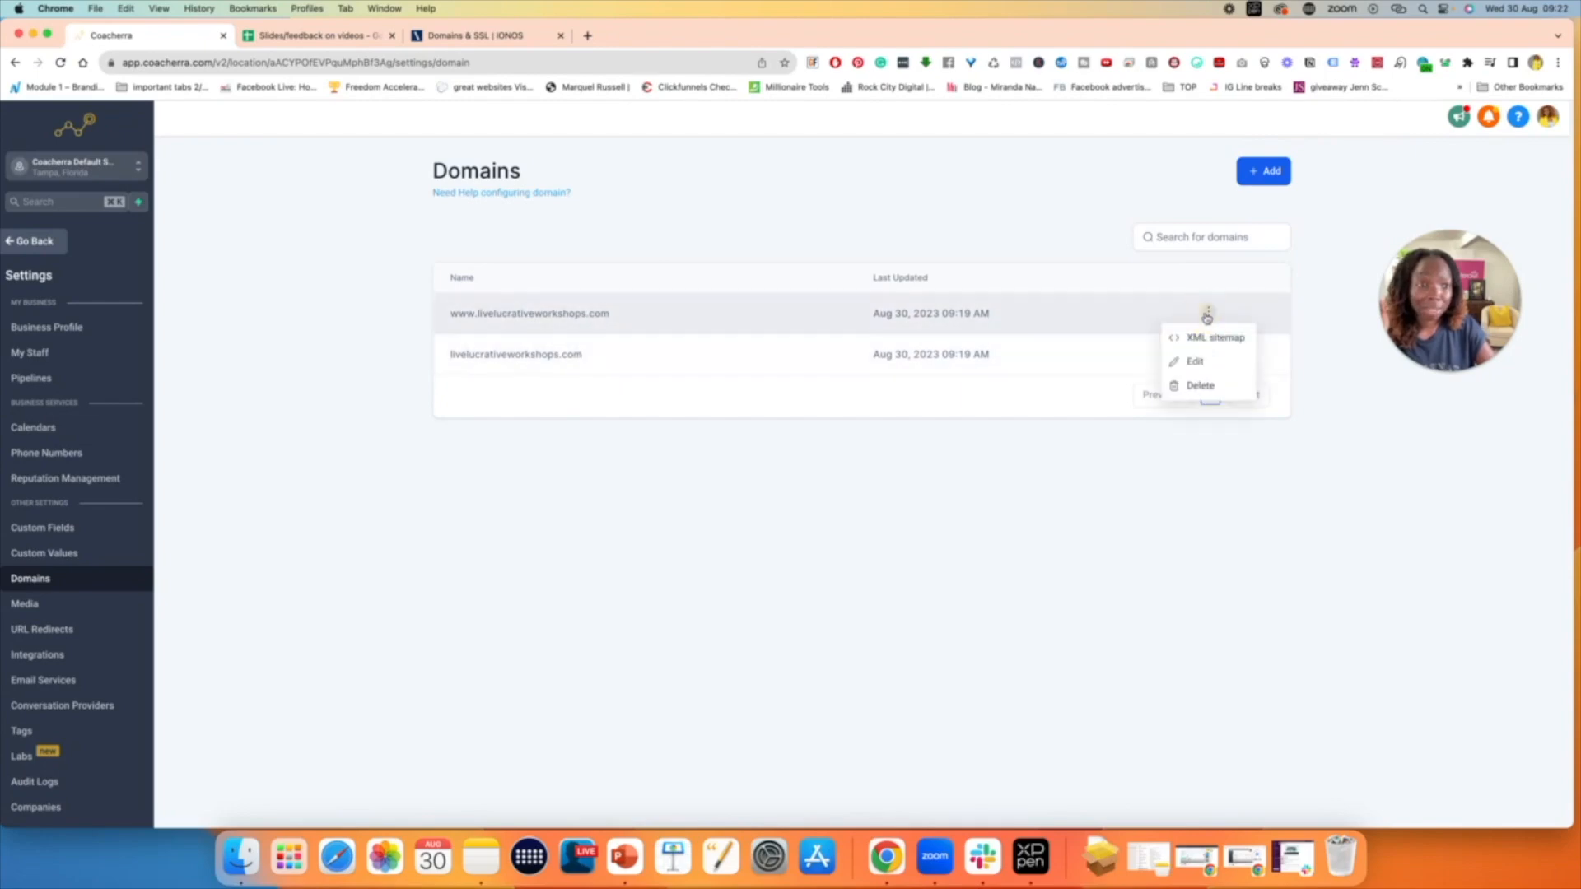
pyautogui.click(1013, 436)
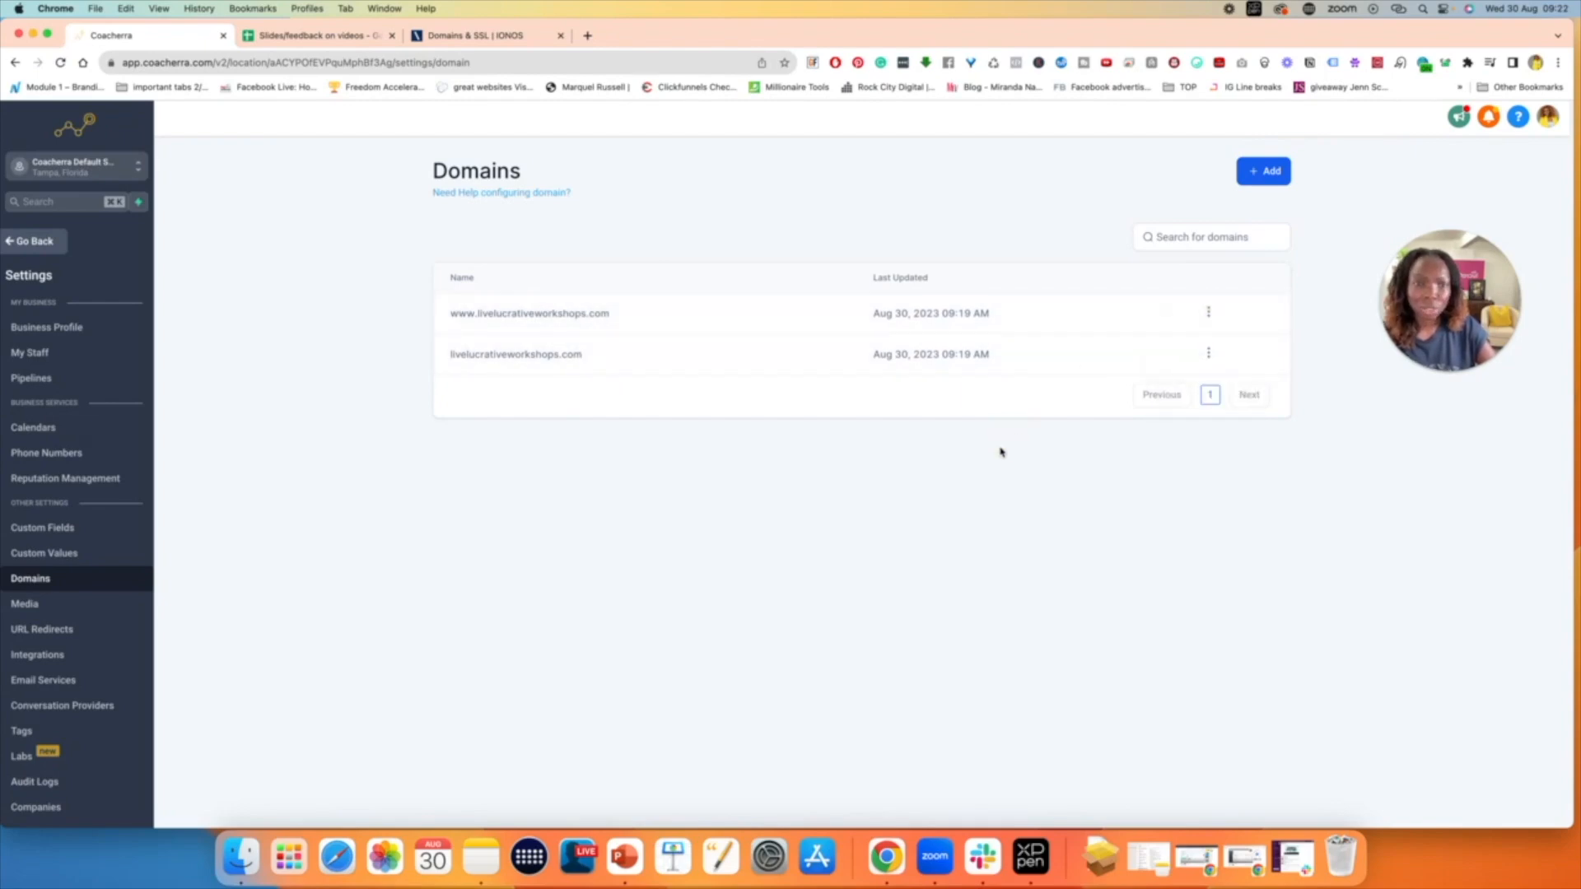
pyautogui.click(57, 294)
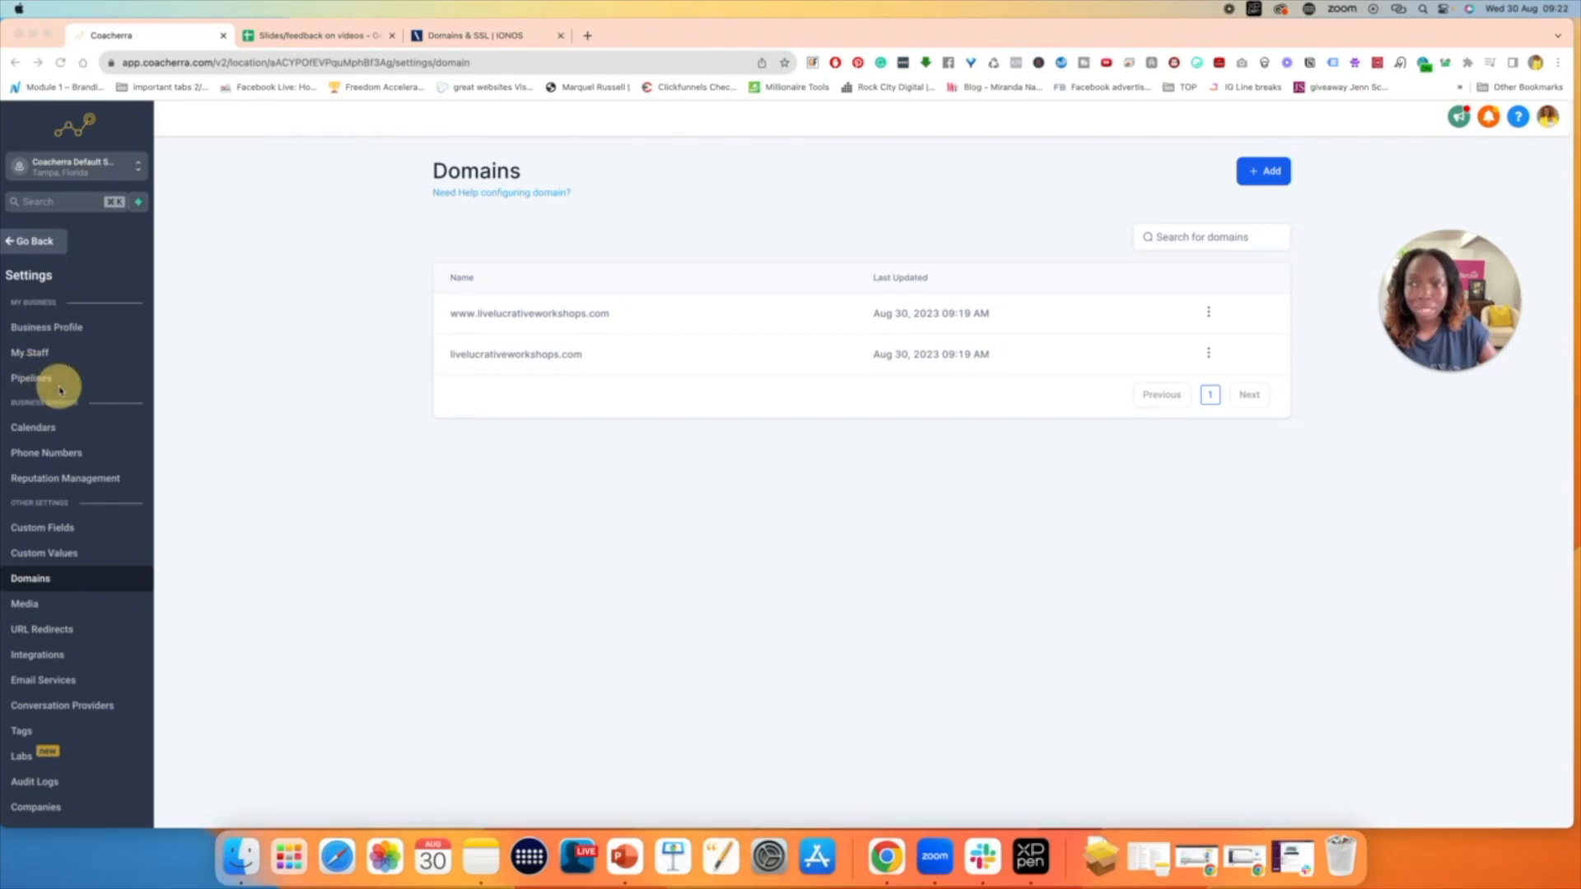
# - Leave the domain settings and open The Lucrative Summit Funnel *** CLONE BEFORE EDIT *** from the list of funnels
pyautogui.click(37, 249)
pyautogui.click(37, 243)
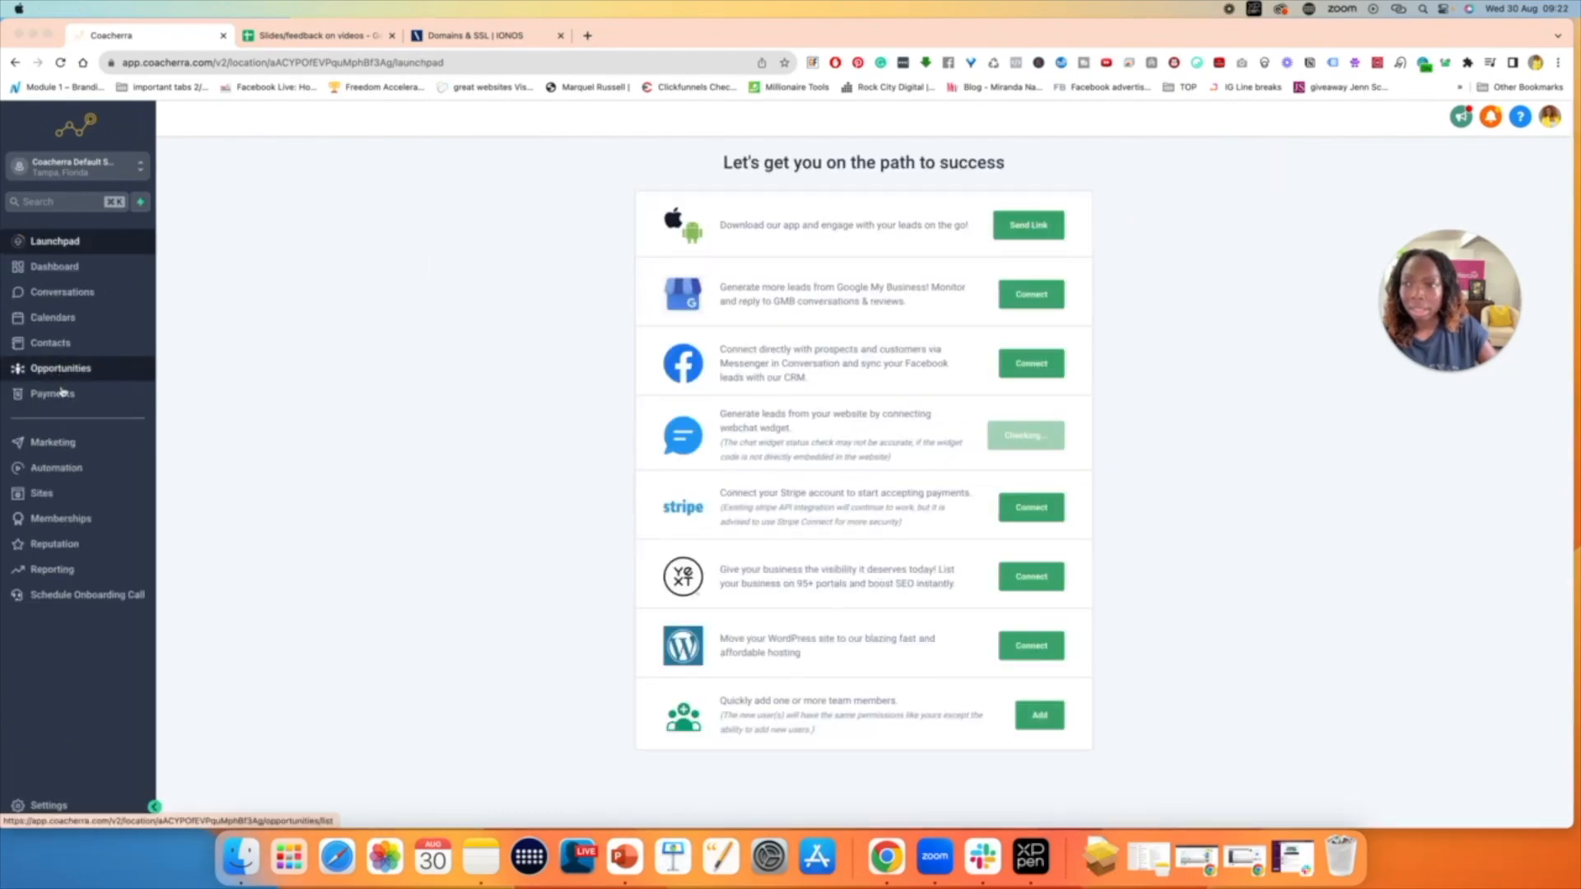
pyautogui.click(43, 493)
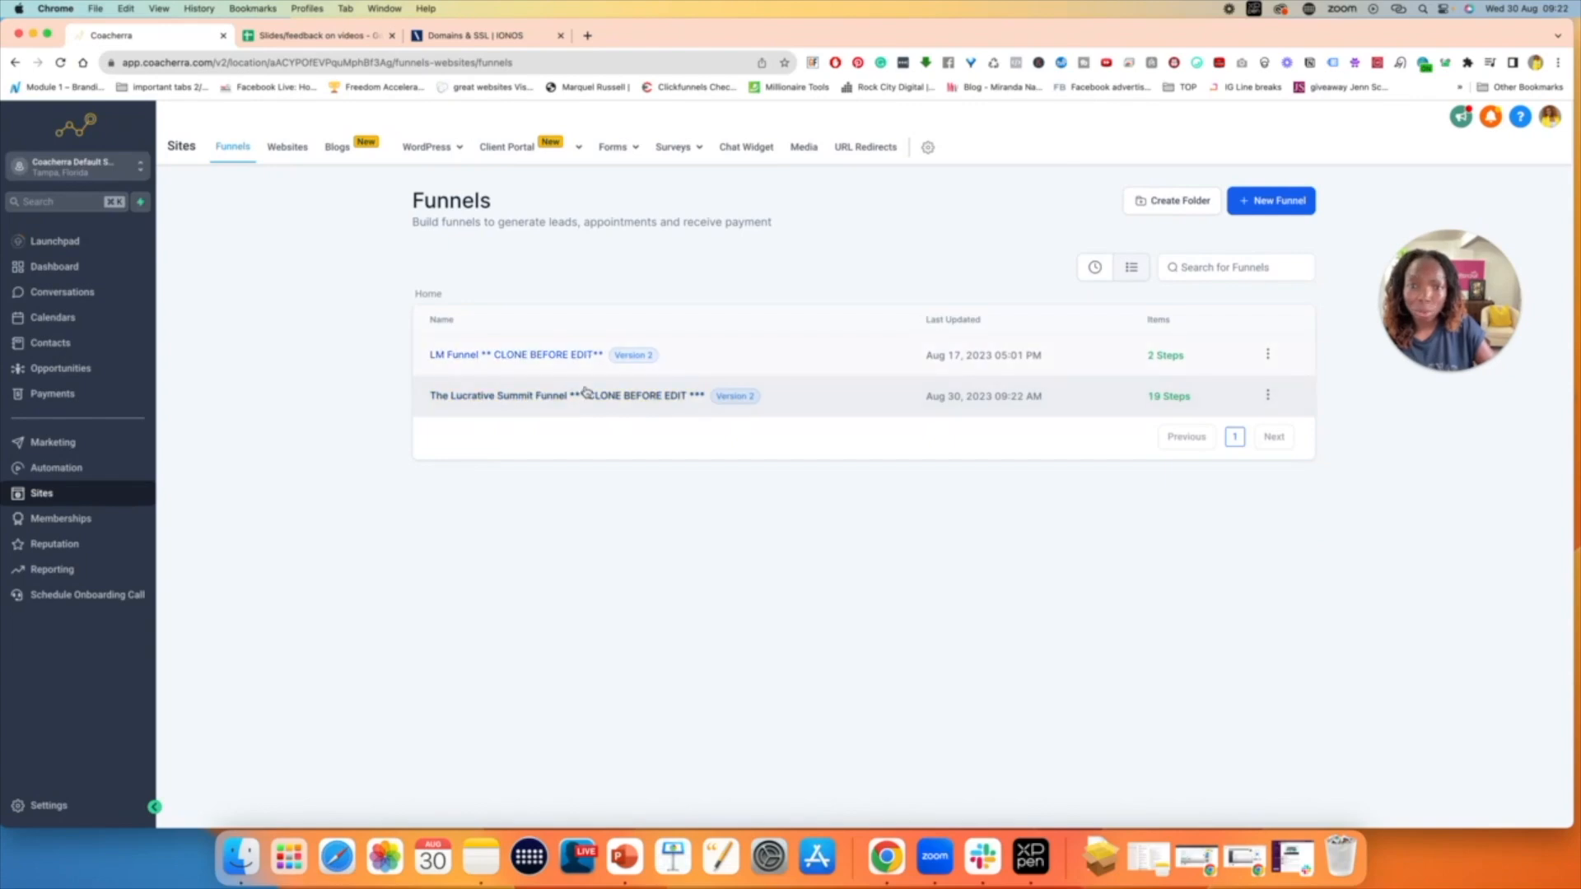
pyautogui.click(552, 397)
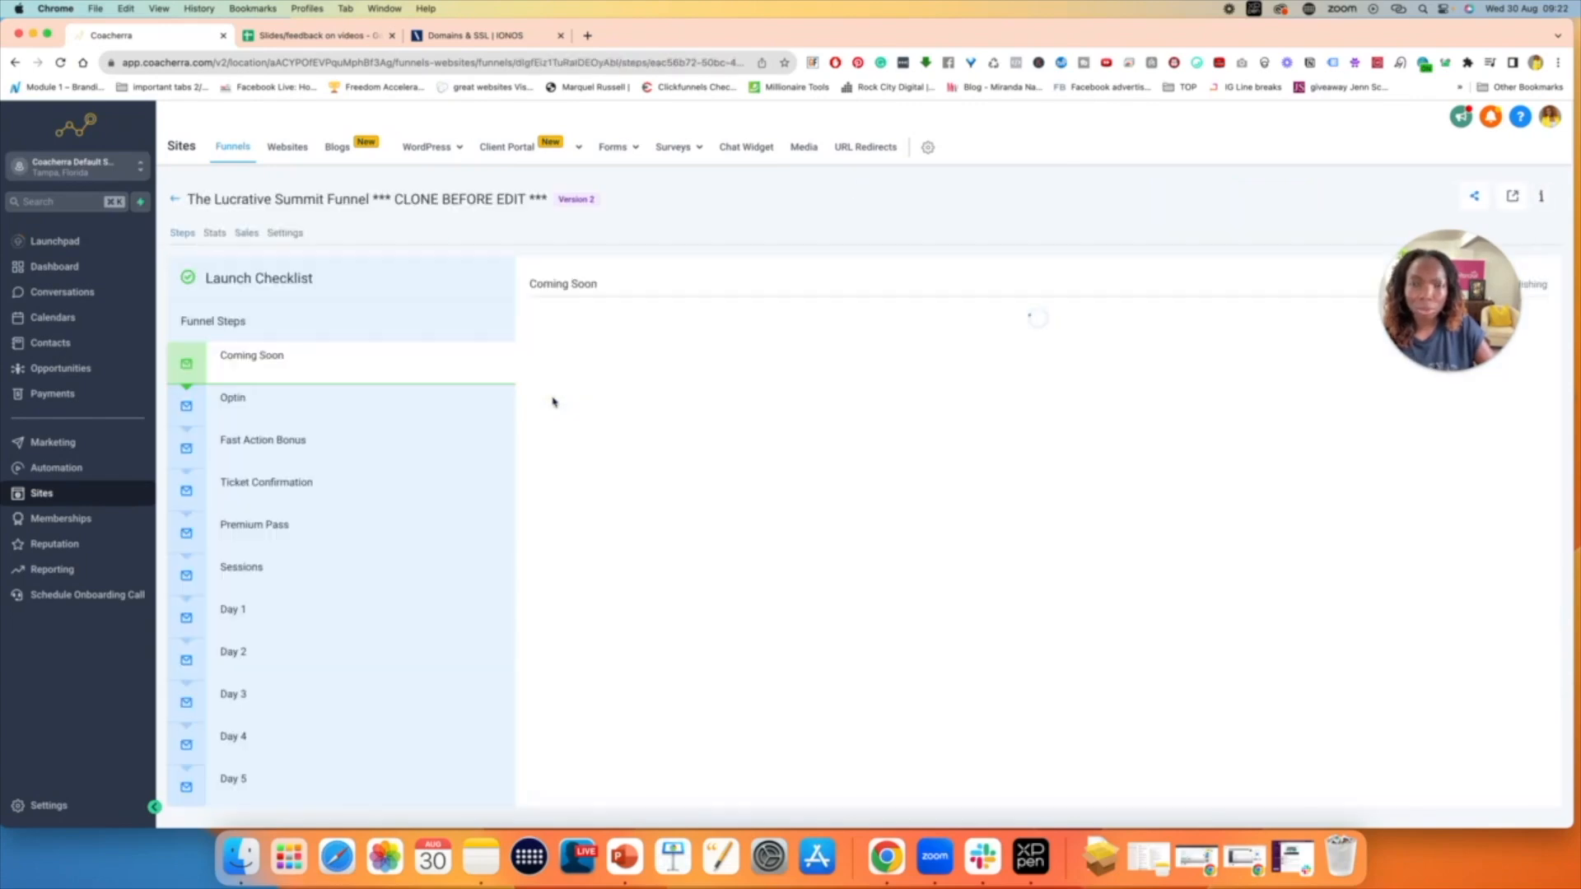
# - Show the funnel's Optin step and check which domain its page URL uses
pyautogui.click(266, 404)
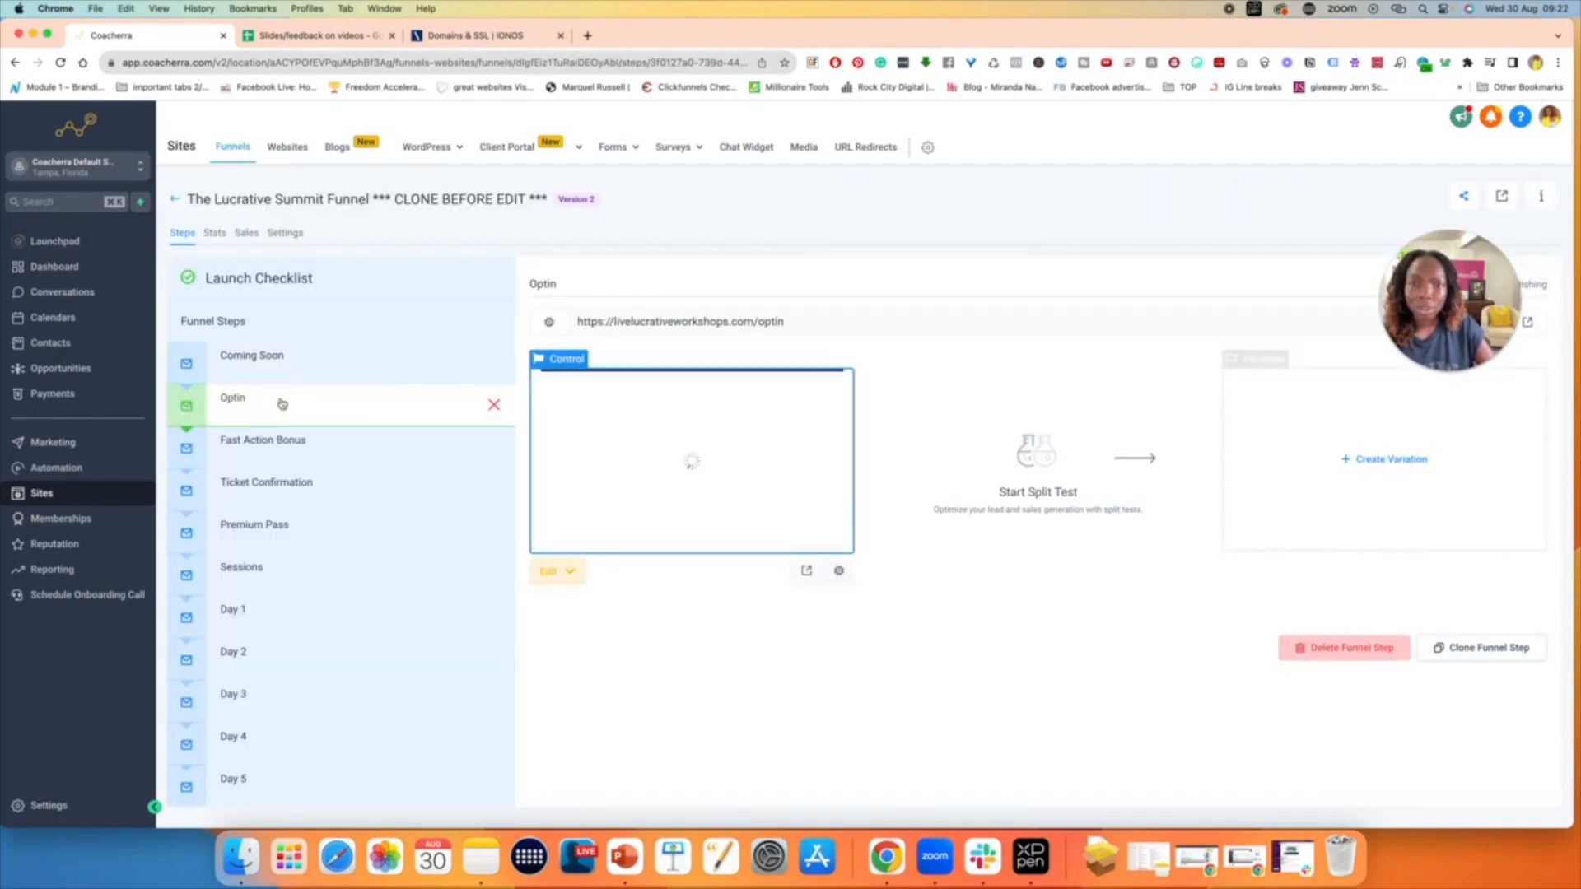
pyautogui.doubleClick(666, 321)
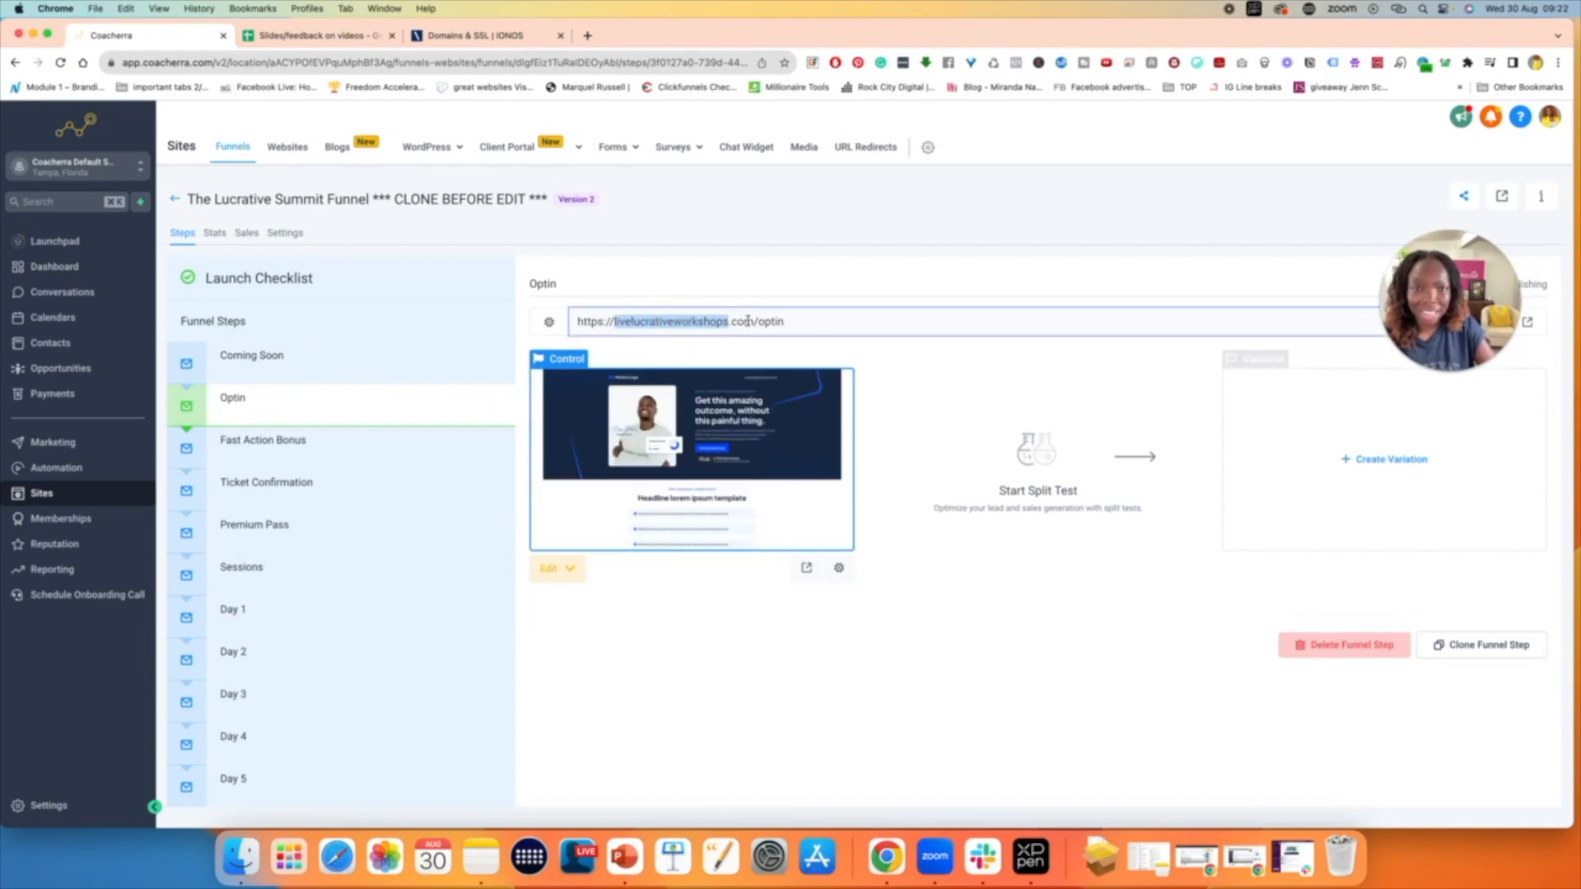
pyautogui.click(784, 322)
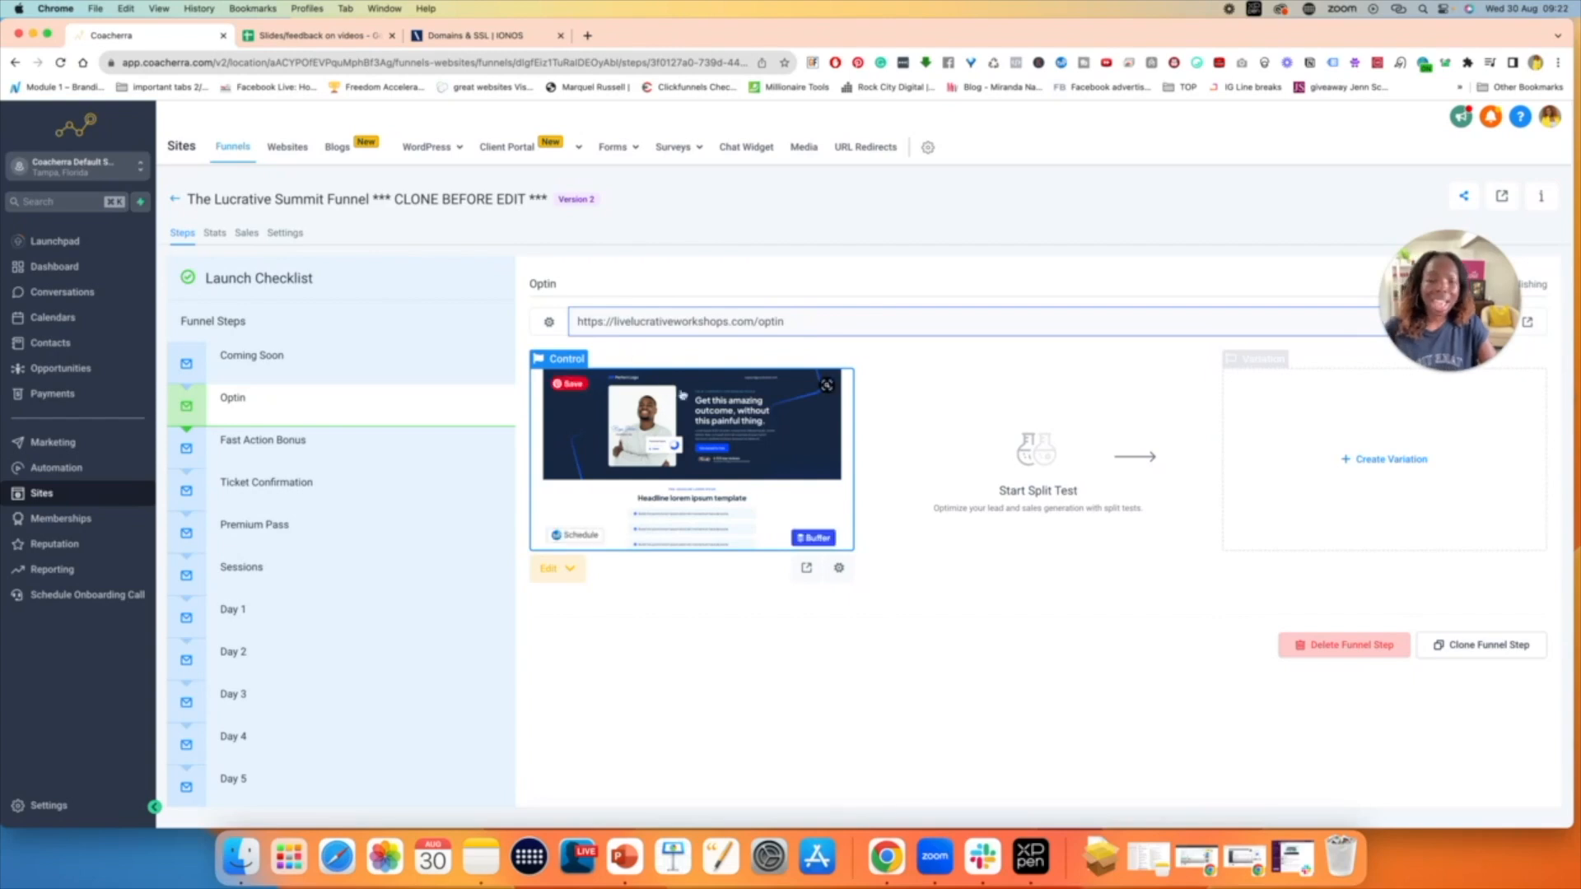